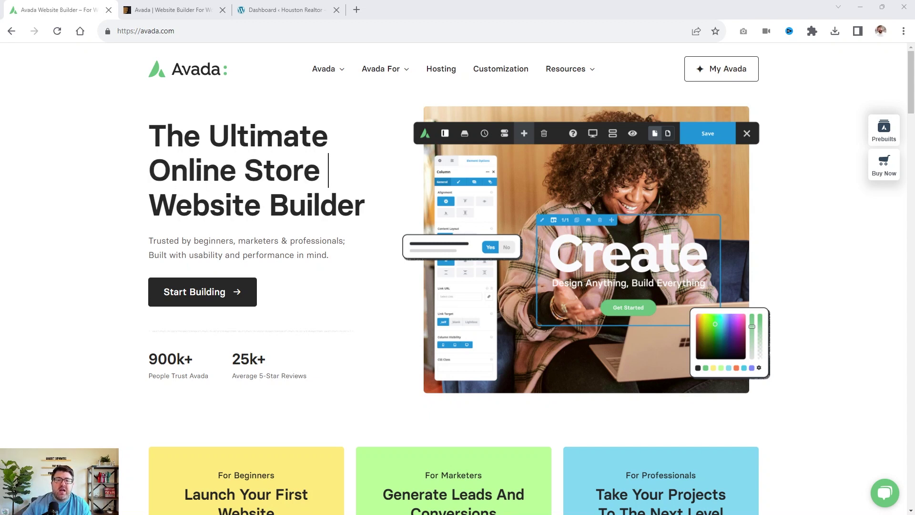
Browse the grid on Avada's Elements page, then bring up the prebuilt websites gallery.
{"action": "mouse_move", "coordinate": [341, 72]}
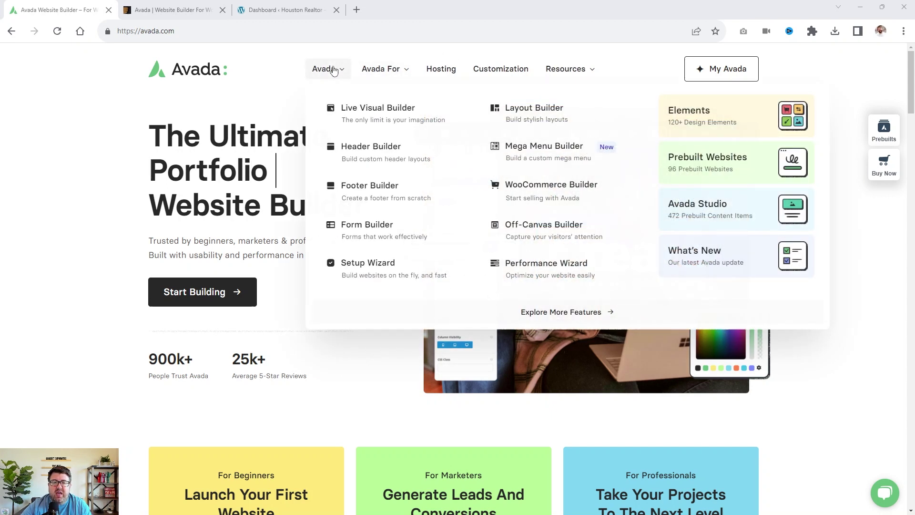
{"action": "left_click", "coordinate": [701, 119]}
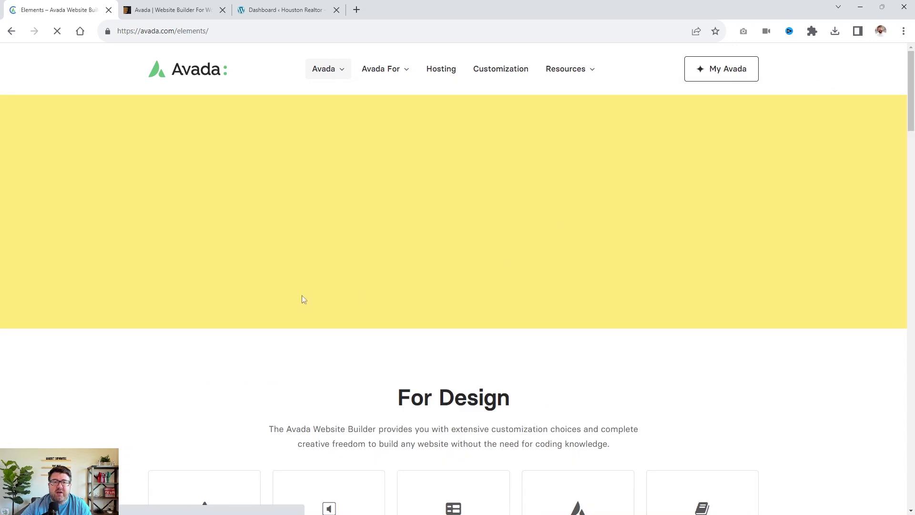
{"action": "scroll", "coordinate": [320, 267], "scroll_direction": "down", "scroll_amount": 8}
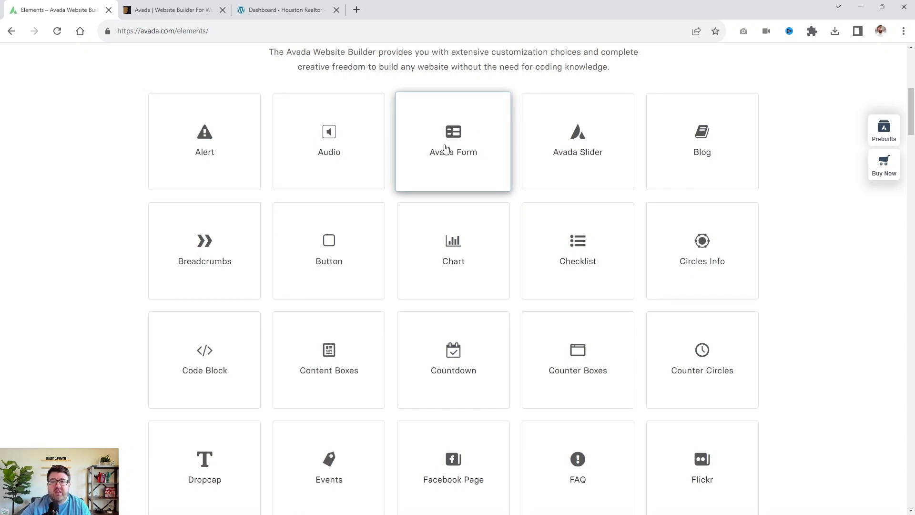
{"action": "scroll", "coordinate": [496, 162], "scroll_direction": "down", "scroll_amount": 2}
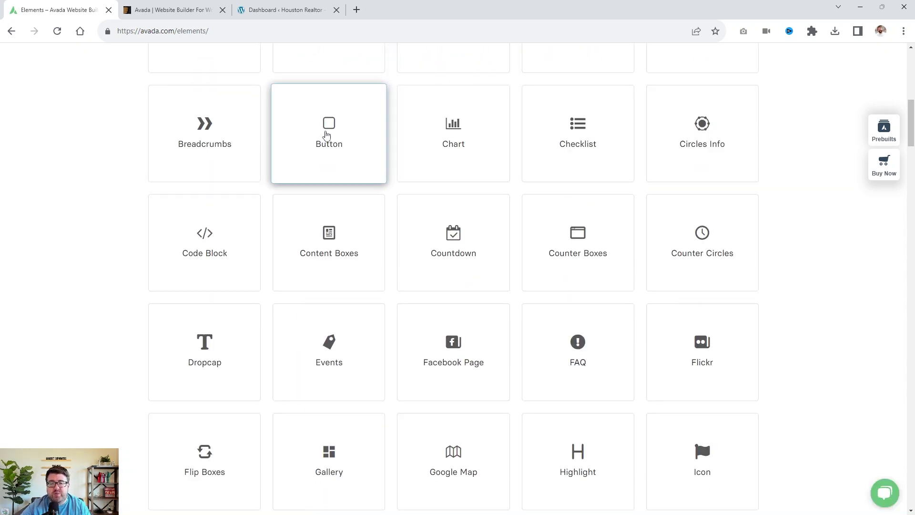
{"action": "scroll", "coordinate": [269, 210], "scroll_direction": "down", "scroll_amount": 2}
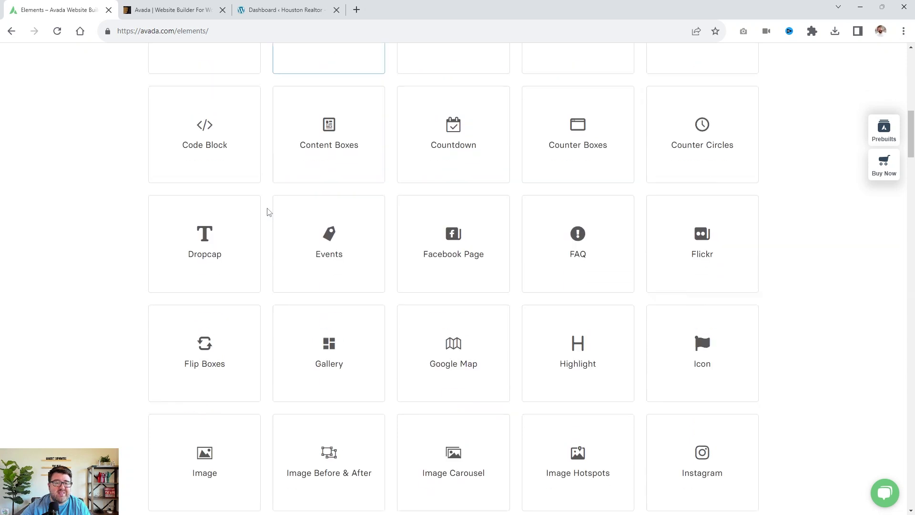
{"action": "scroll", "coordinate": [355, 265], "scroll_direction": "down", "scroll_amount": 3}
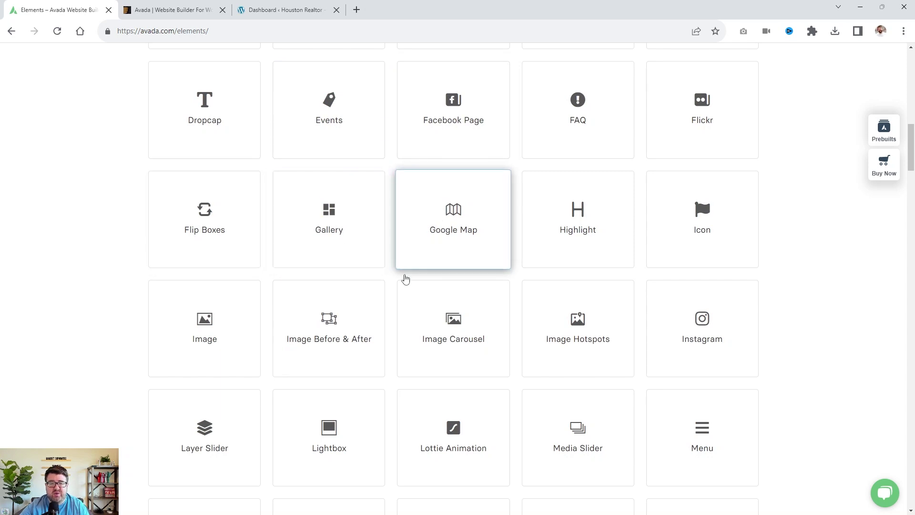
{"action": "scroll", "coordinate": [248, 370], "scroll_direction": "up", "scroll_amount": 15}
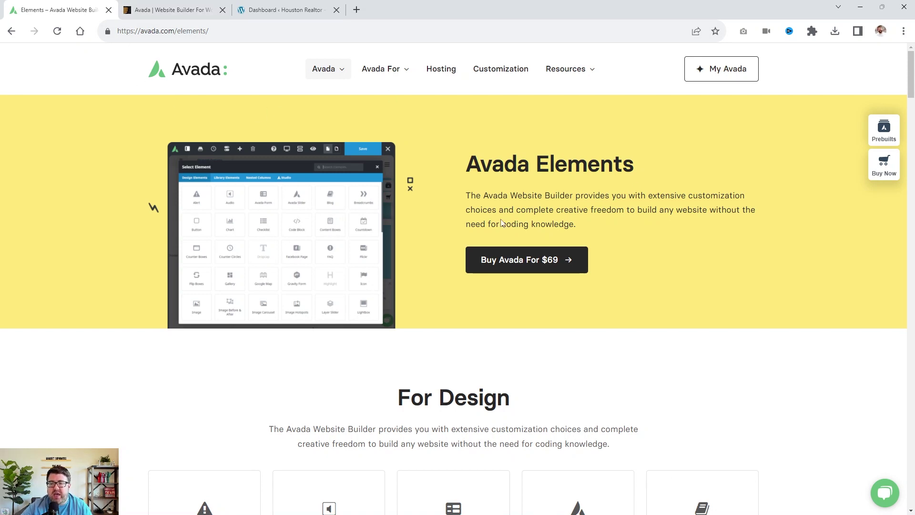
{"action": "left_click", "coordinate": [884, 129]}
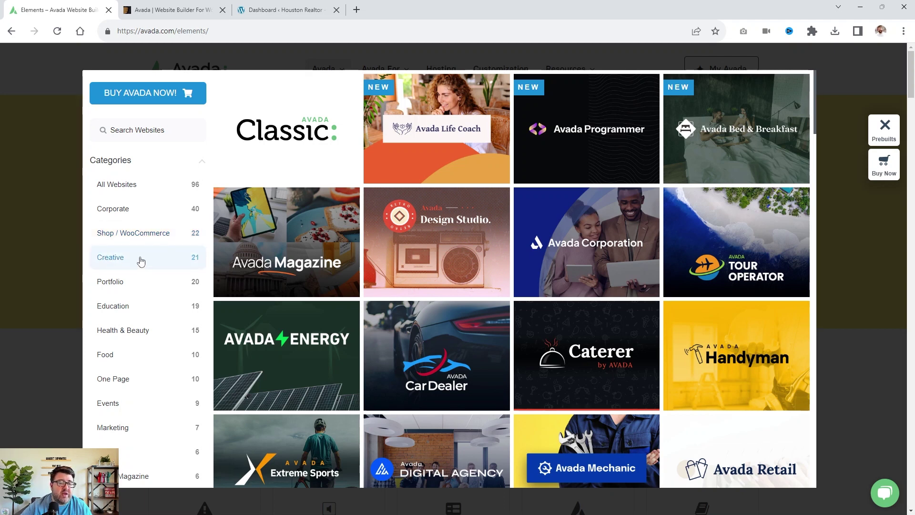
Filter the prebuilt websites gallery to the One Page category.
{"action": "scroll", "coordinate": [138, 263], "scroll_direction": "down", "scroll_amount": 3}
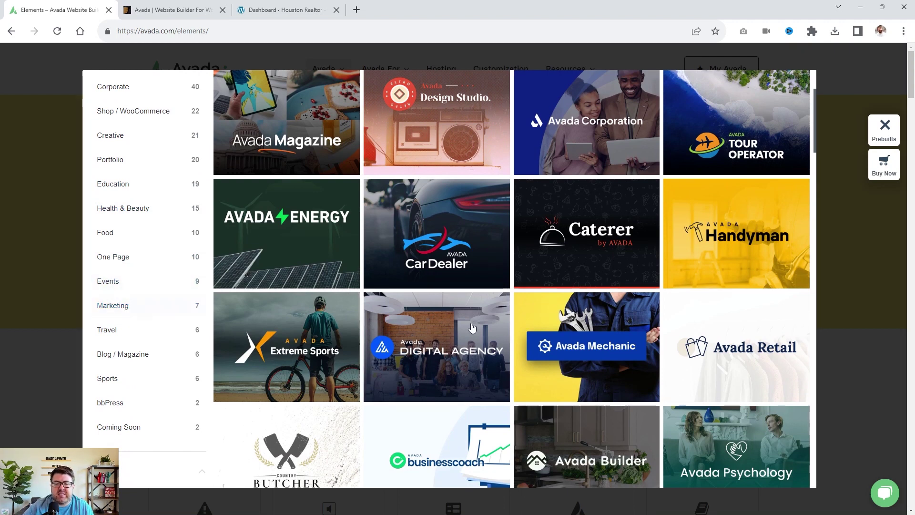
{"action": "scroll", "coordinate": [181, 322], "scroll_direction": "down", "scroll_amount": 3}
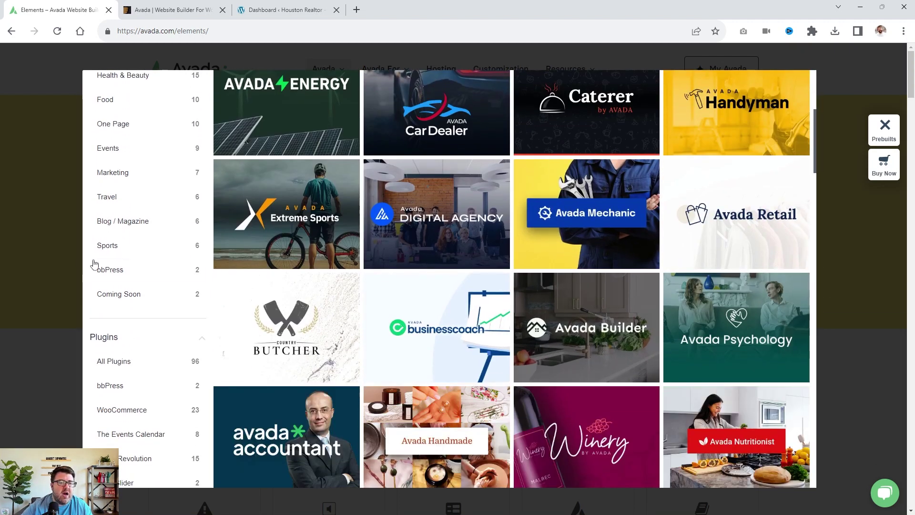
{"action": "scroll", "coordinate": [143, 266], "scroll_direction": "up", "scroll_amount": 3}
{"action": "left_click", "coordinate": [133, 251]}
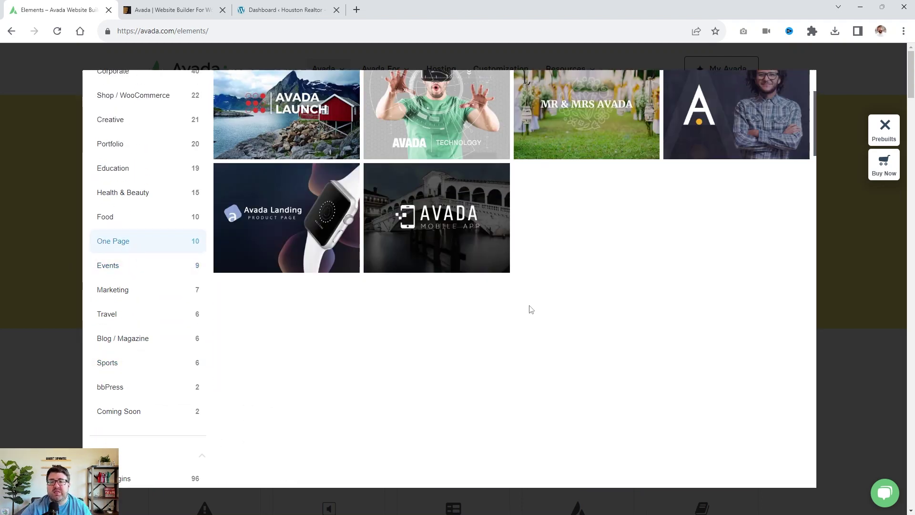
{"action": "scroll", "coordinate": [532, 310], "scroll_direction": "up", "scroll_amount": 3}
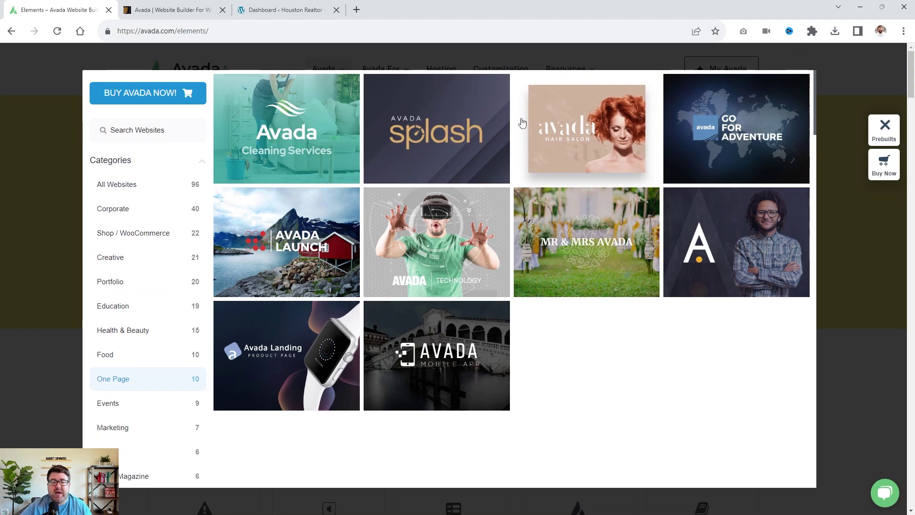
Open the Avada Cleaning Services demo and visit its About us, Services, Our team and Contact sections.
{"action": "left_click", "coordinate": [261, 134]}
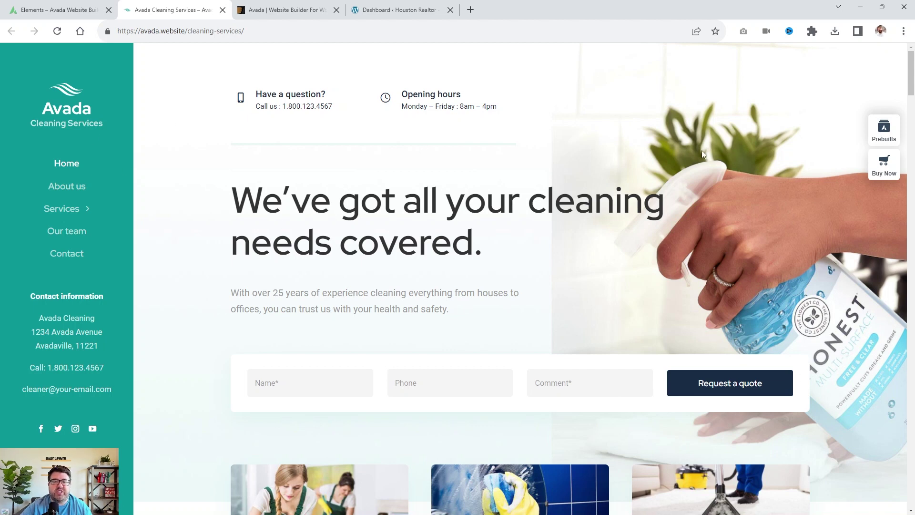
{"action": "scroll", "coordinate": [752, 165], "scroll_direction": "down", "scroll_amount": 10}
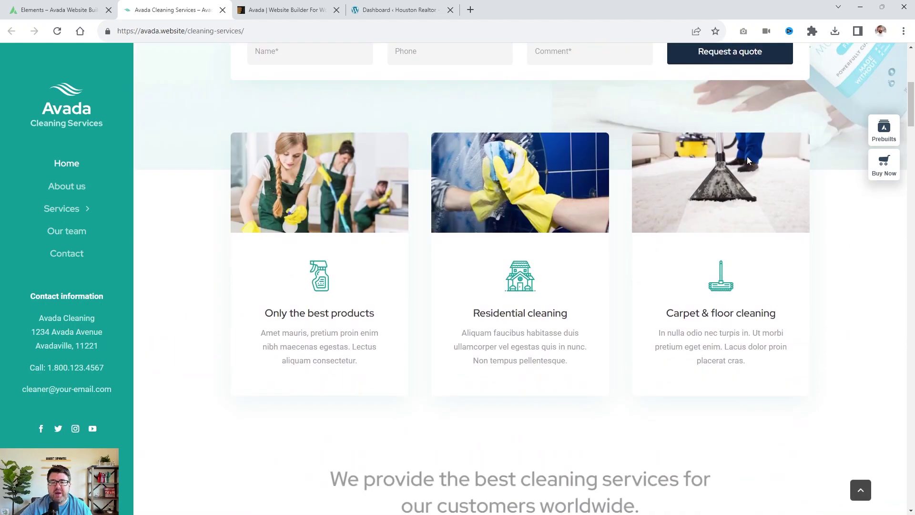
{"action": "left_click", "coordinate": [72, 187]}
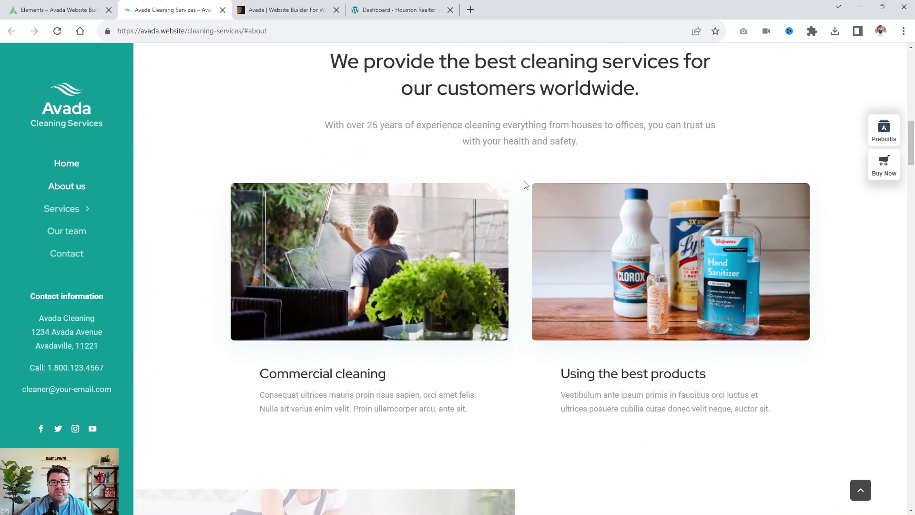
{"action": "left_click", "coordinate": [61, 217]}
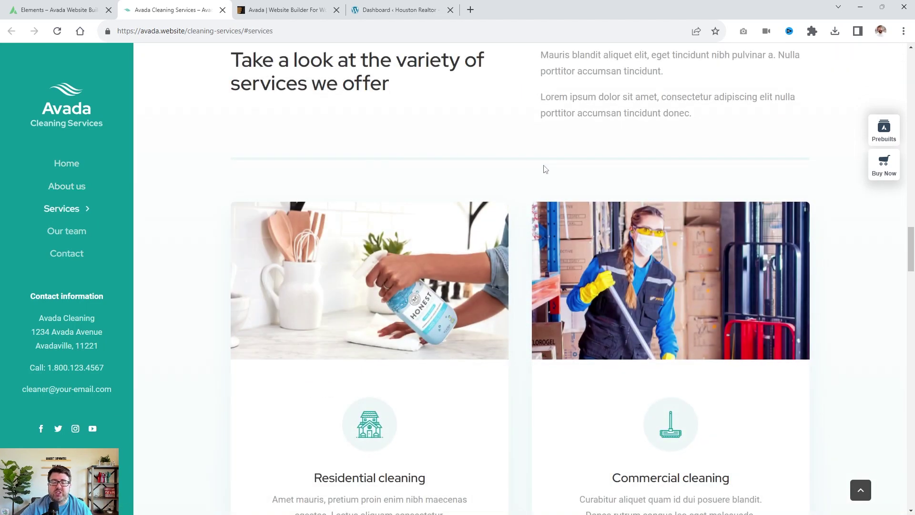
{"action": "left_click", "coordinate": [65, 230]}
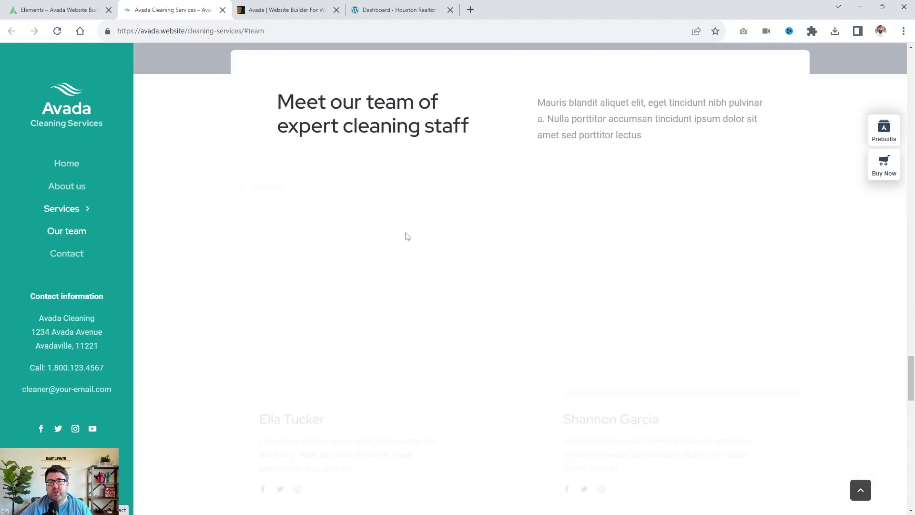
{"action": "left_click", "coordinate": [70, 258]}
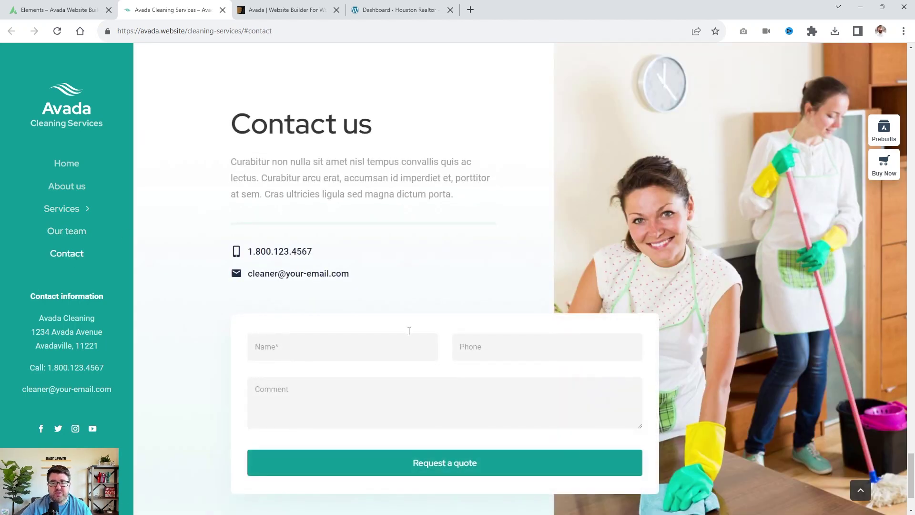
{"action": "scroll", "coordinate": [581, 247], "scroll_direction": "up", "scroll_amount": 20}
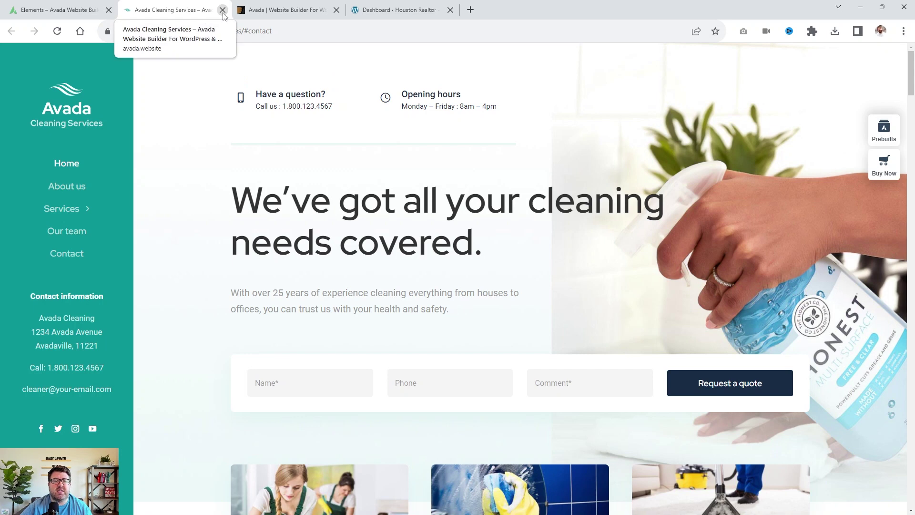
Close the Cleaning Services demo tab and switch to Avada's ThemeForest page.
{"action": "left_click", "coordinate": [57, 9]}
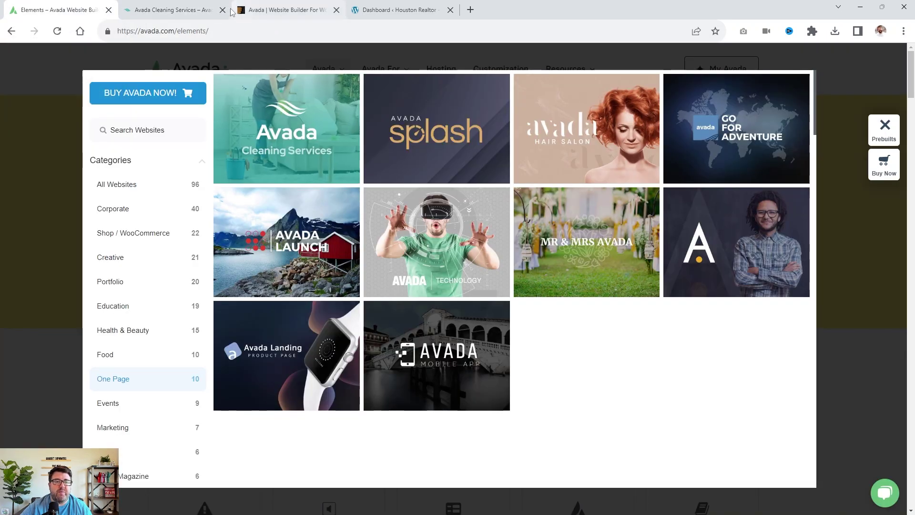
{"action": "left_click", "coordinate": [223, 9]}
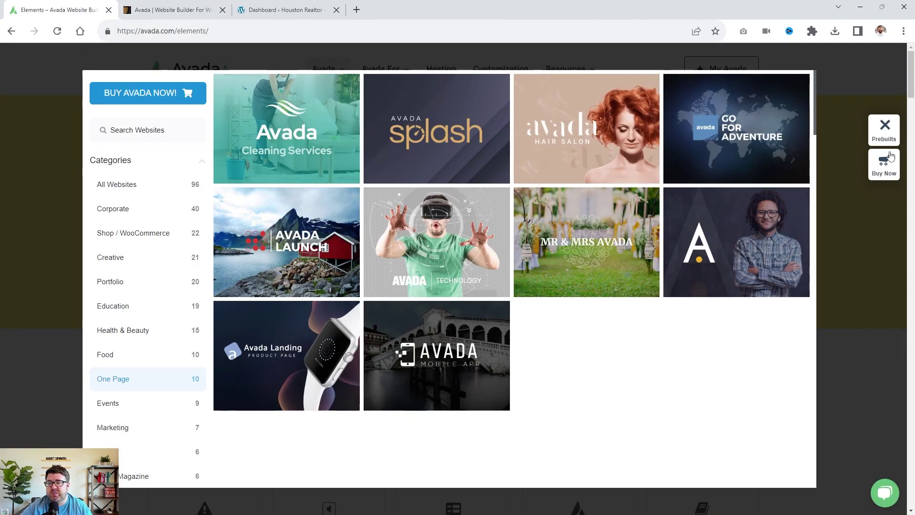
{"action": "left_click", "coordinate": [164, 6]}
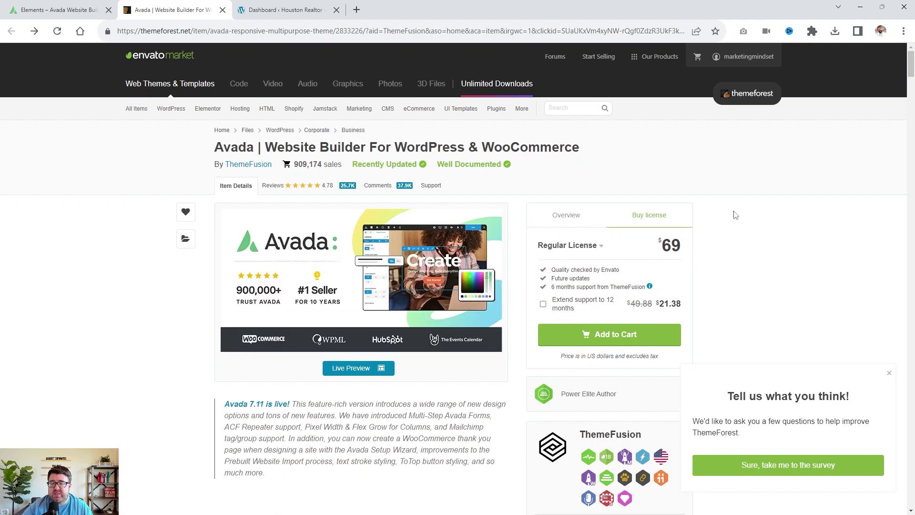
Show download options for the first Avada purchase on ThemeForest's Downloads page.
{"action": "mouse_move", "coordinate": [748, 56]}
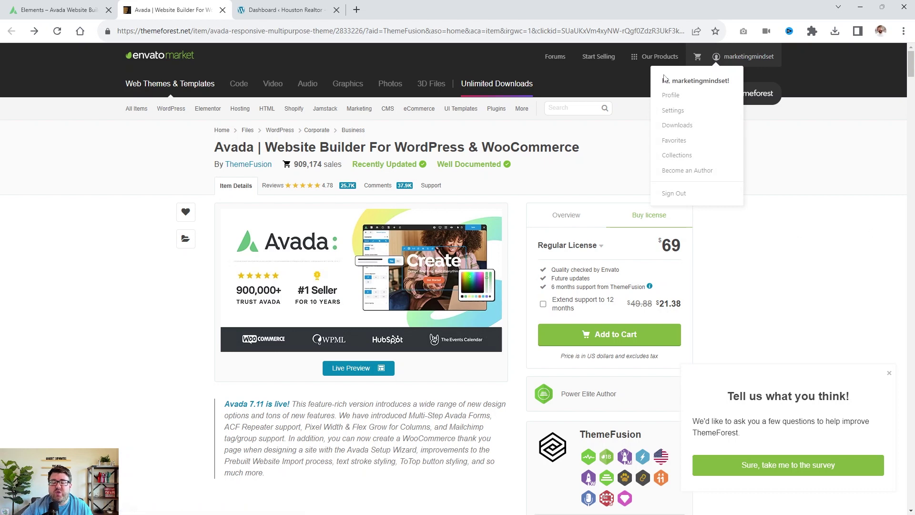
{"action": "left_click", "coordinate": [675, 126]}
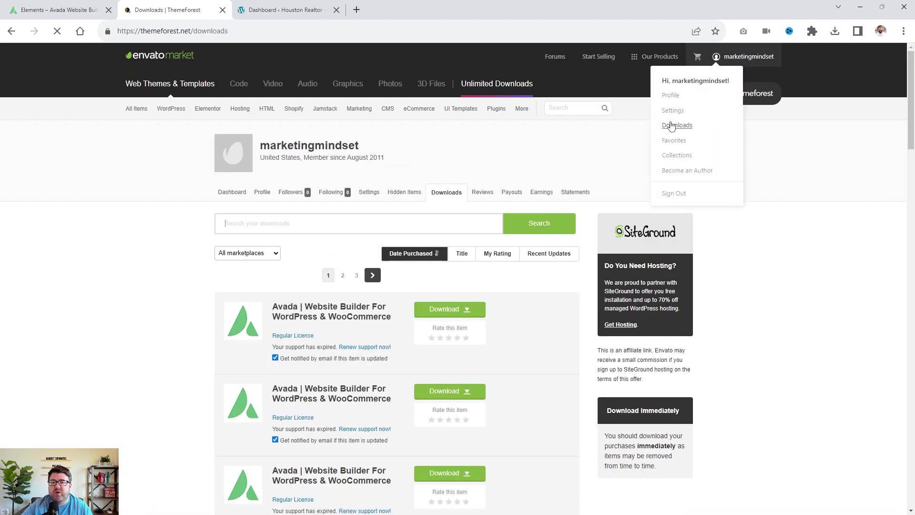
{"action": "scroll", "coordinate": [76, 236], "scroll_direction": "down", "scroll_amount": 1}
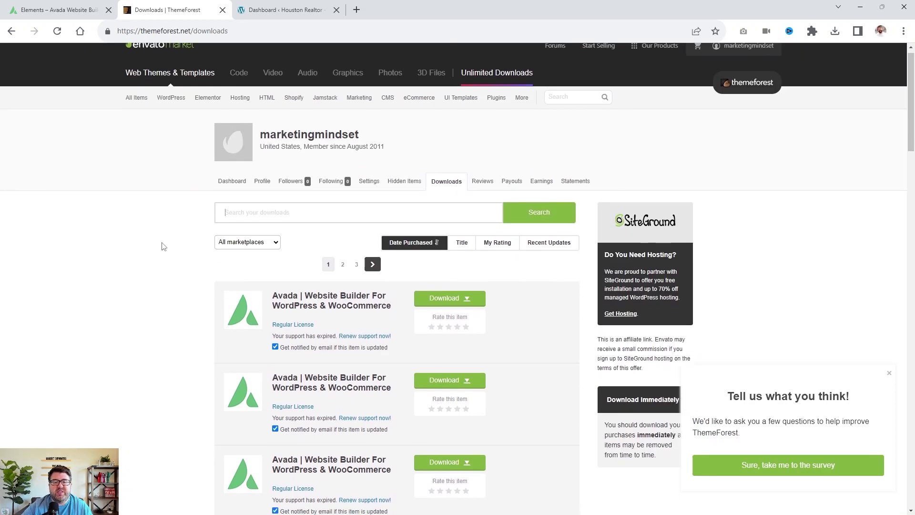
{"action": "scroll", "coordinate": [161, 245], "scroll_direction": "down", "scroll_amount": 3}
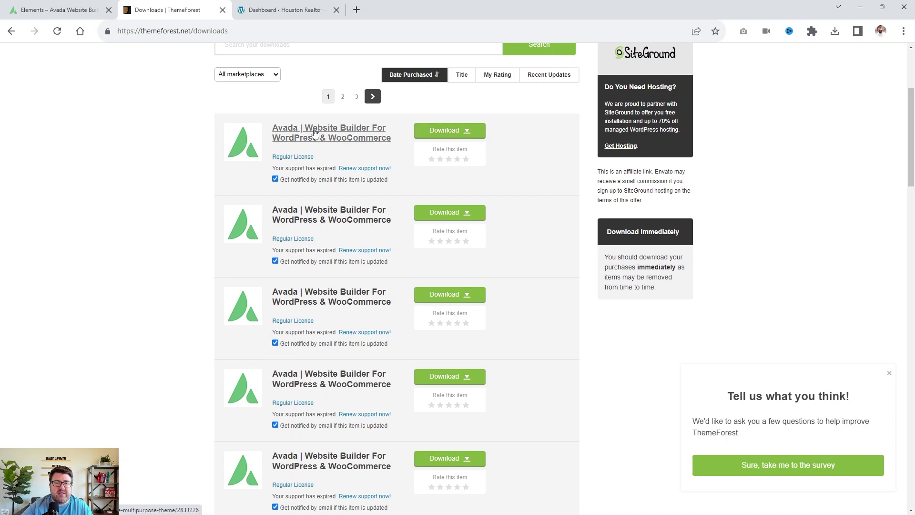
{"action": "left_click", "coordinate": [467, 133]}
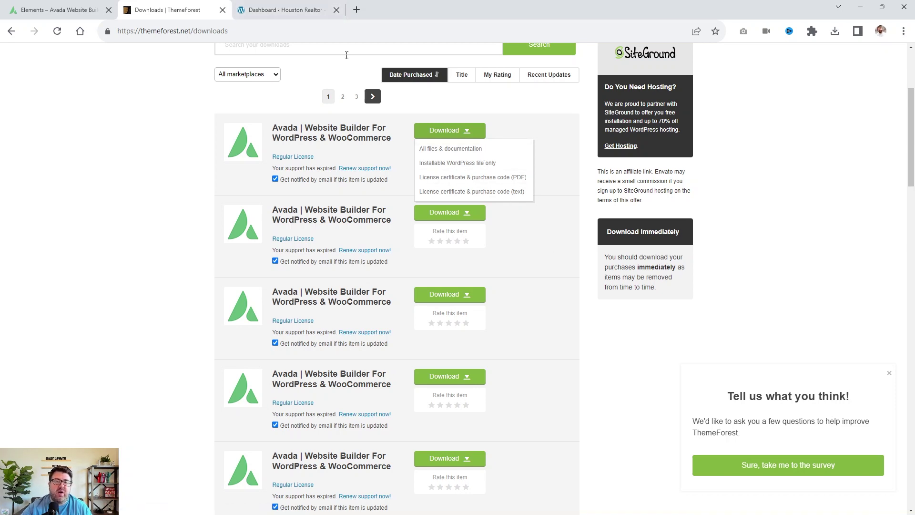
{"action": "left_click", "coordinate": [289, 5]}
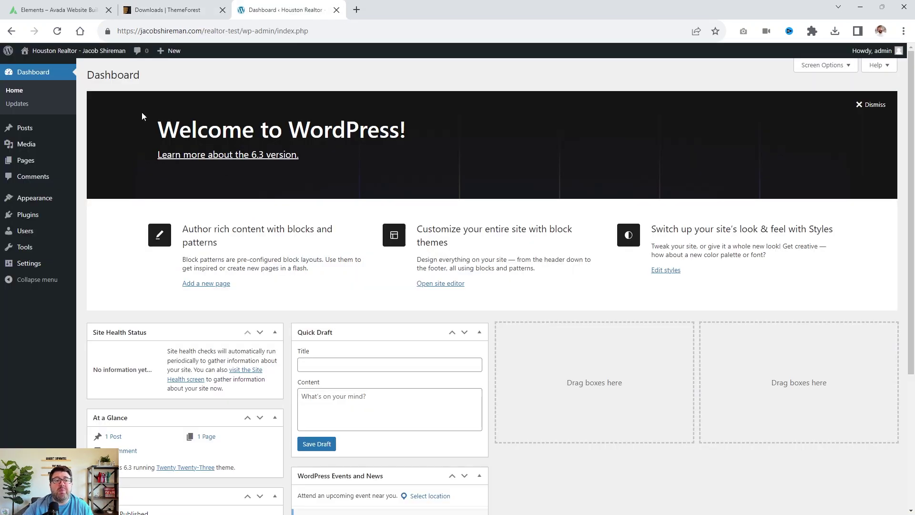
Go to Appearance > Themes > Add New and show the Upload Theme panel.
{"action": "mouse_move", "coordinate": [17, 135]}
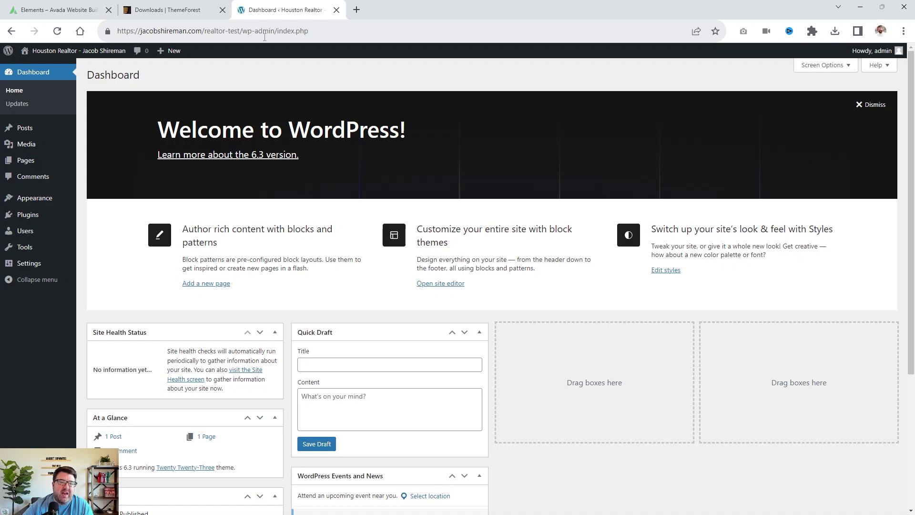
{"action": "mouse_move", "coordinate": [50, 204]}
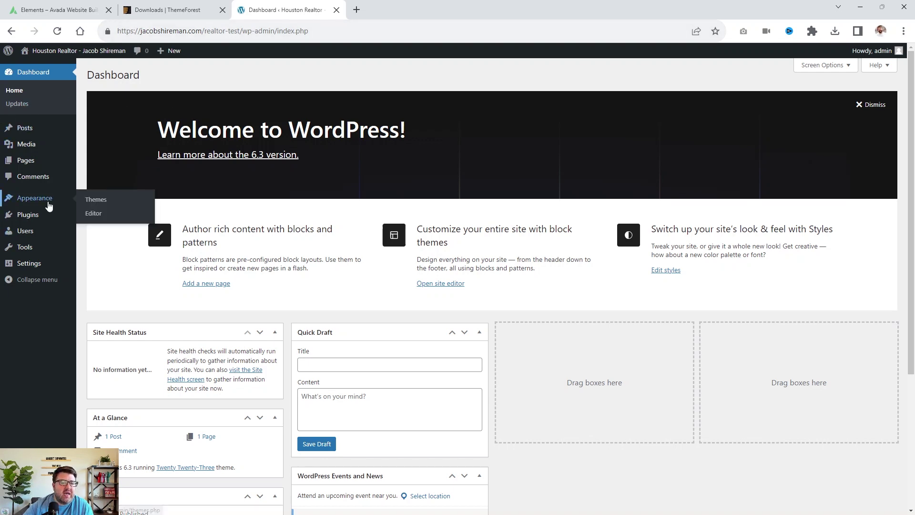
{"action": "left_click", "coordinate": [96, 200]}
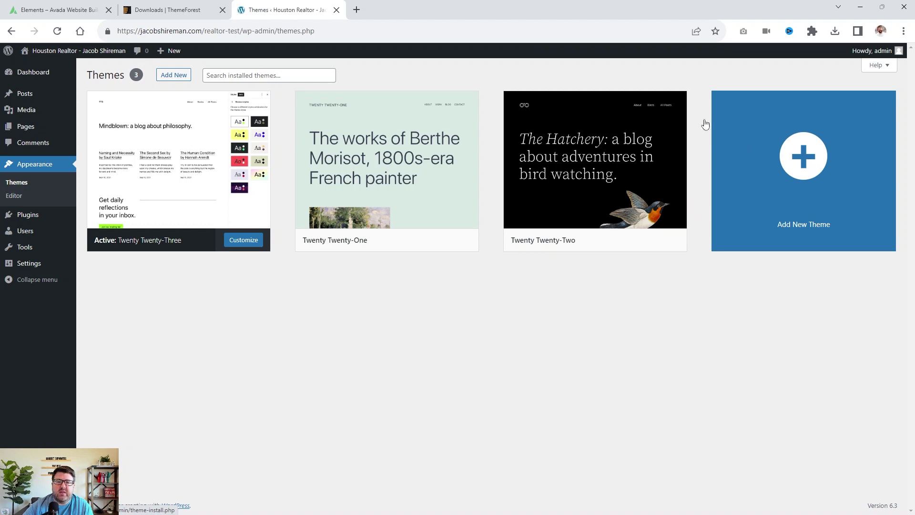
{"action": "left_click", "coordinate": [173, 75]}
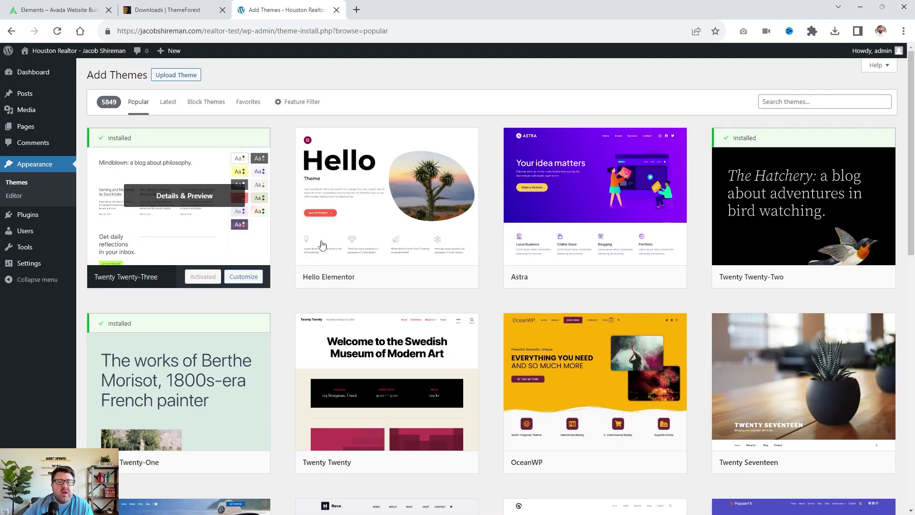
{"action": "mouse_move", "coordinate": [584, 202]}
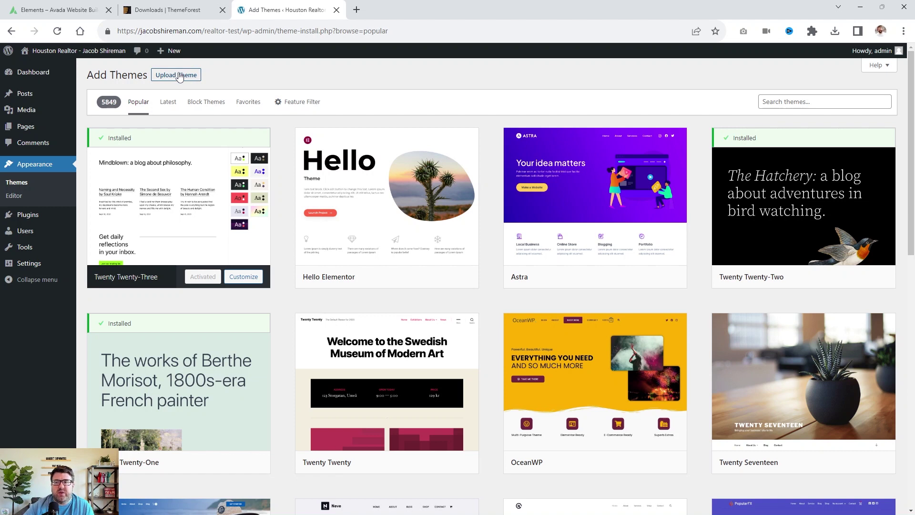
{"action": "left_click", "coordinate": [179, 78]}
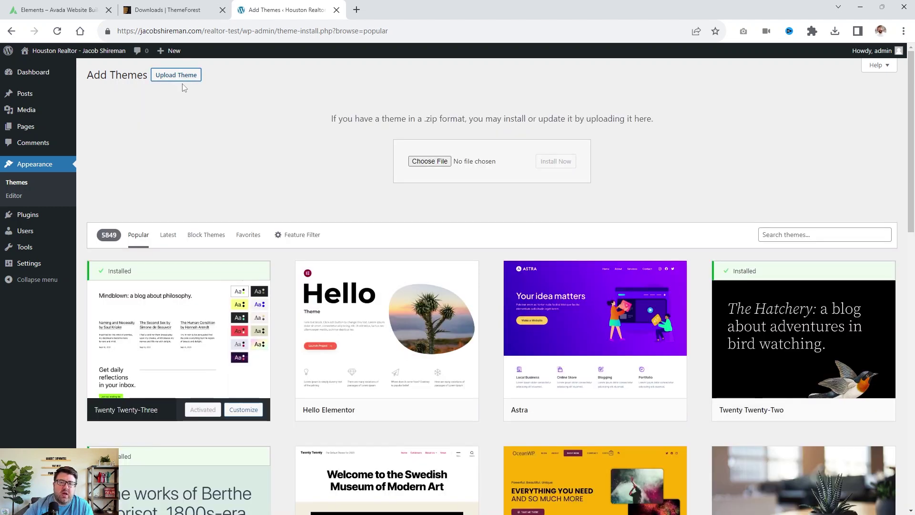
Choose the Avada theme zip from the Downloads folder and install it.
{"action": "left_click", "coordinate": [436, 162]}
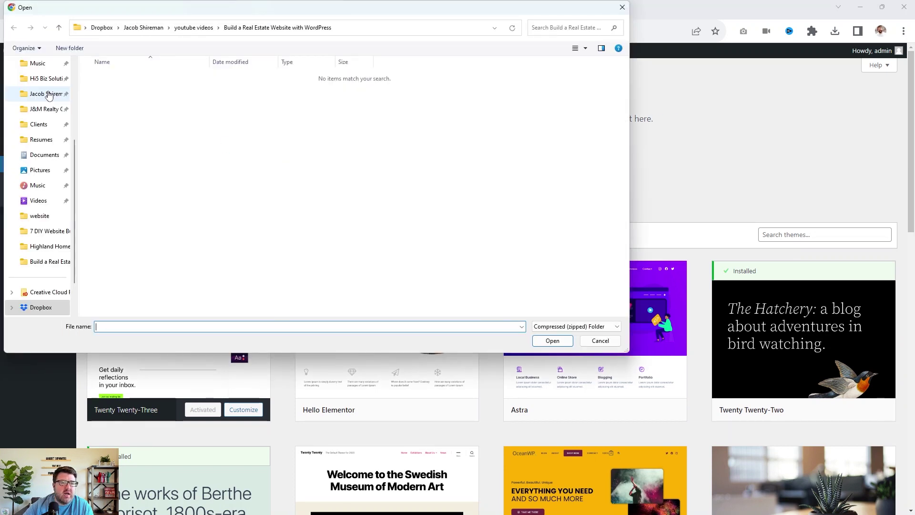
{"action": "scroll", "coordinate": [48, 95], "scroll_direction": "up", "scroll_amount": 3}
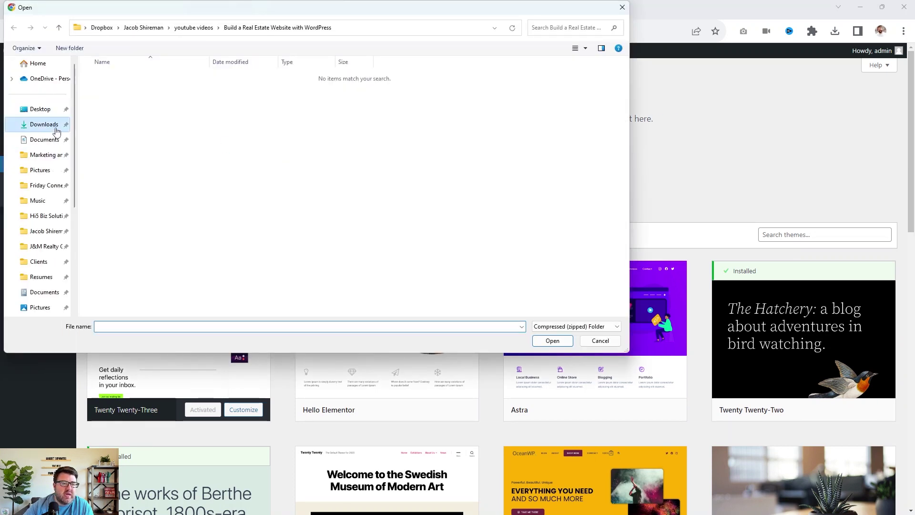
{"action": "left_click", "coordinate": [56, 130]}
{"action": "double_click", "coordinate": [115, 95]}
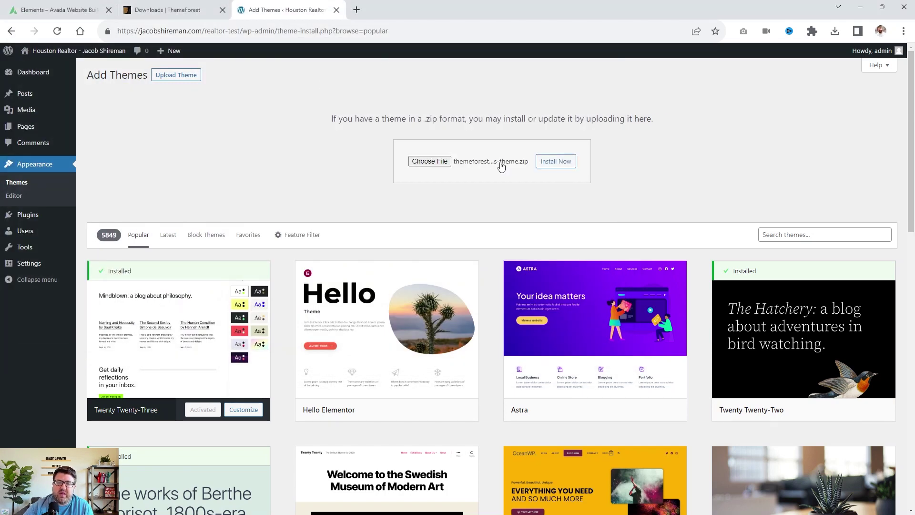
{"action": "left_click", "coordinate": [554, 161]}
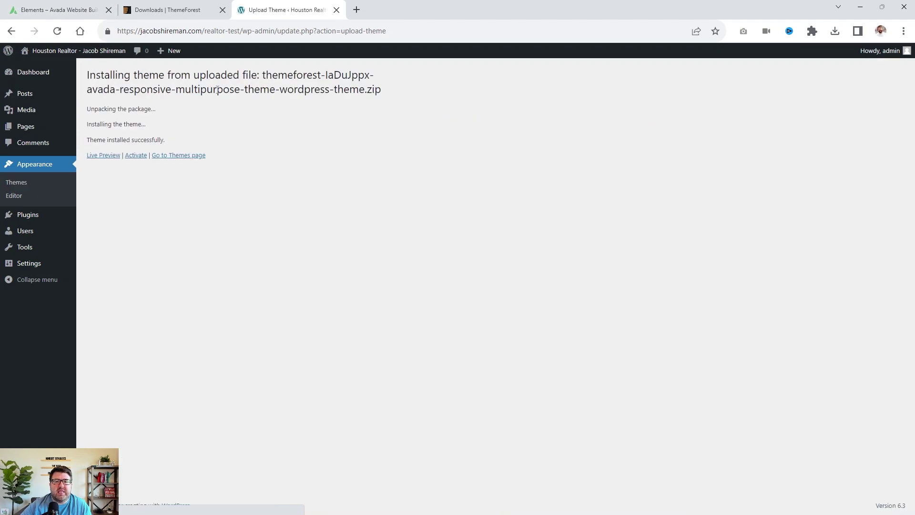
Activate the newly installed Avada theme.
{"action": "left_click", "coordinate": [51, 10]}
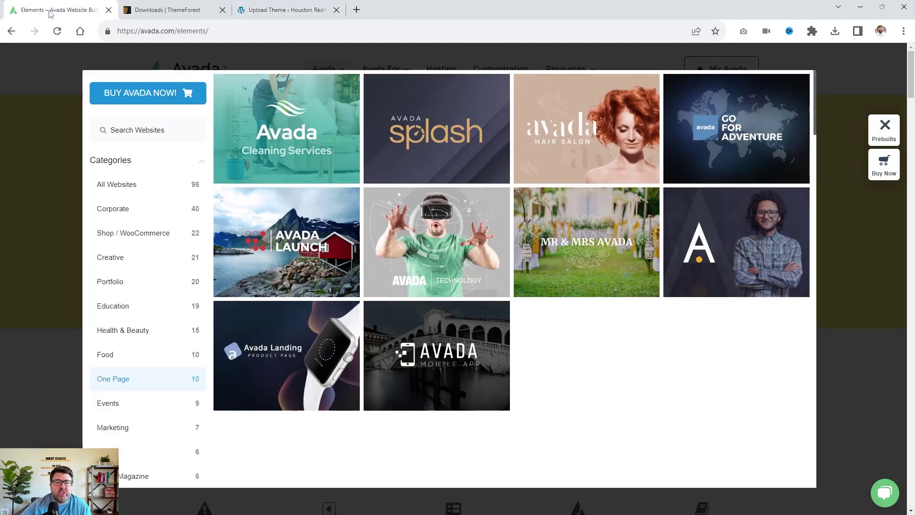
{"action": "left_click", "coordinate": [884, 127]}
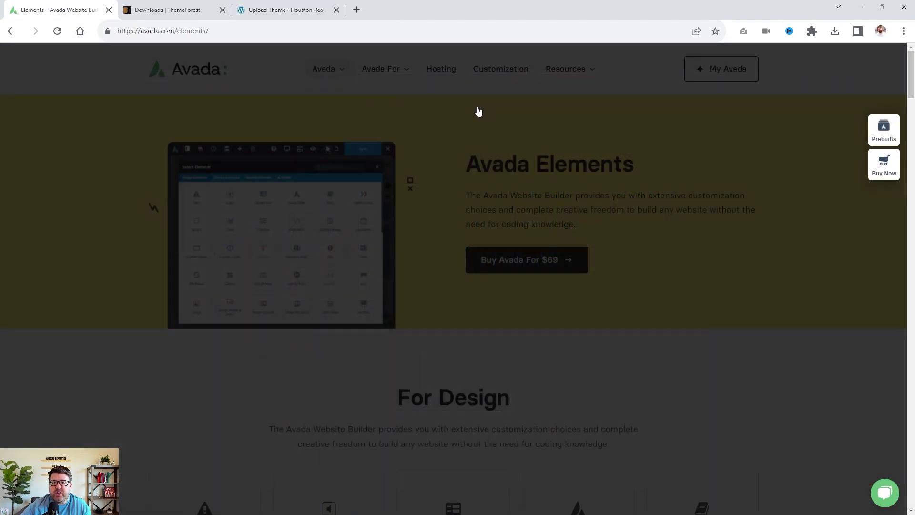
{"action": "mouse_move", "coordinate": [578, 72]}
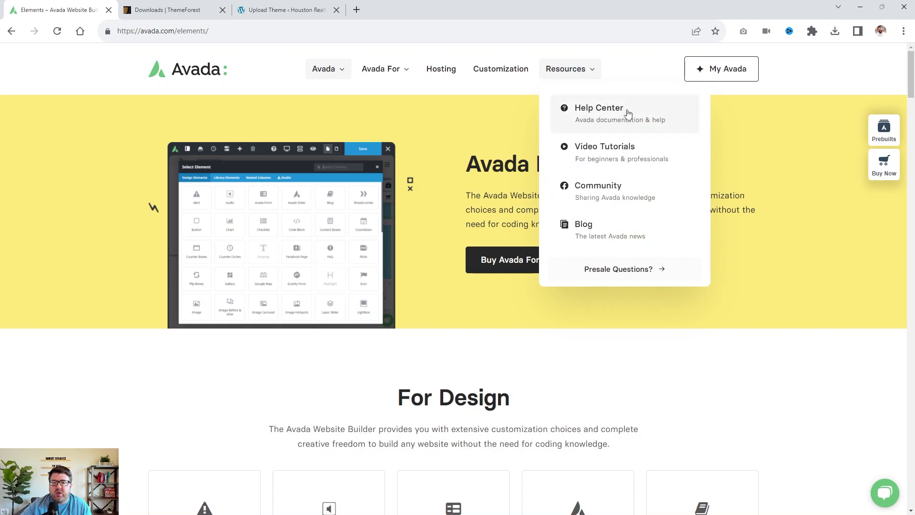
{"action": "left_click", "coordinate": [251, 12]}
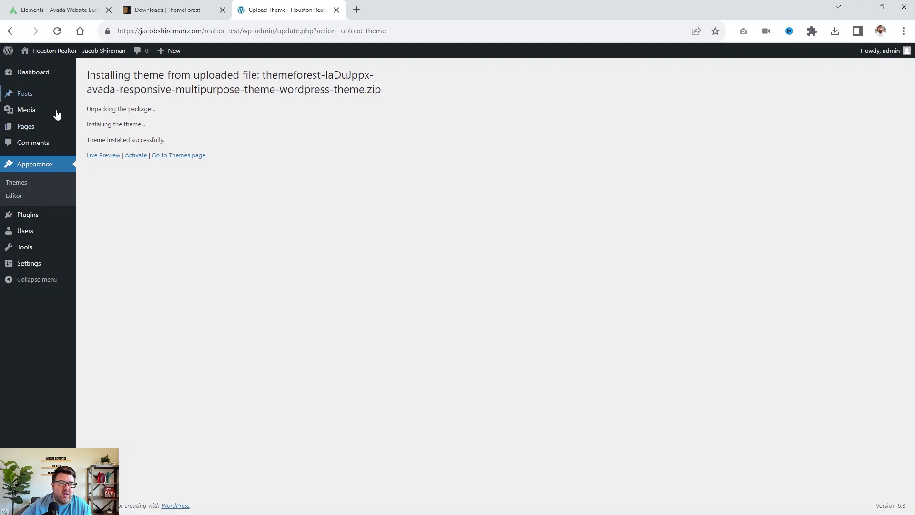
{"action": "left_click", "coordinate": [136, 156]}
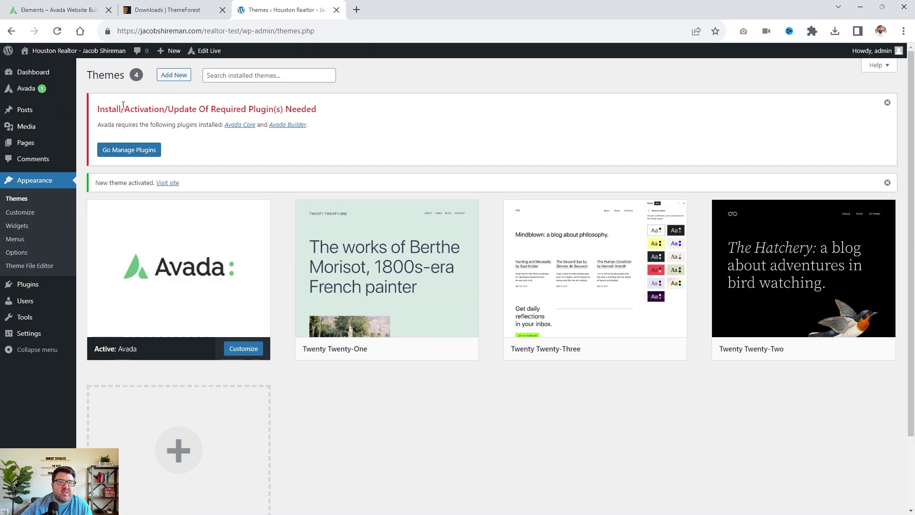
{"action": "mouse_move", "coordinate": [27, 92]}
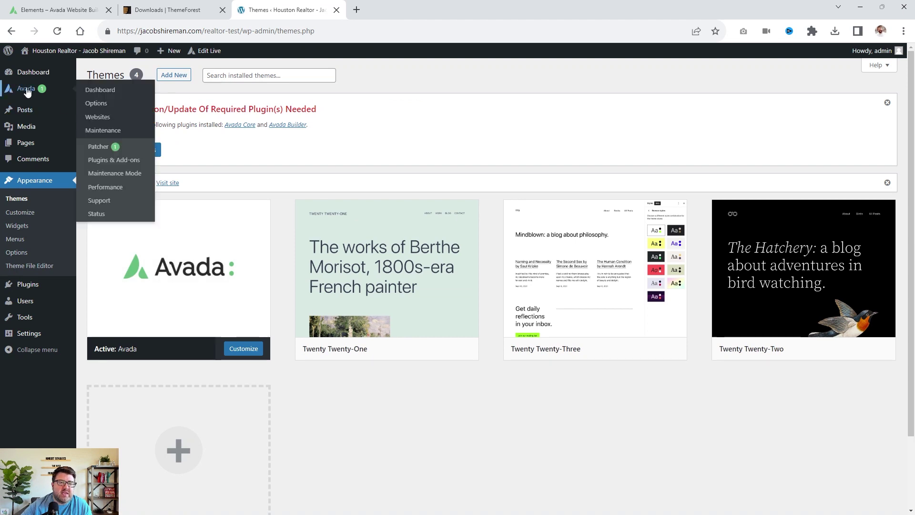
Open Avada's System Status page and review the WordPress and Server Environment sections.
{"action": "left_click", "coordinate": [97, 214]}
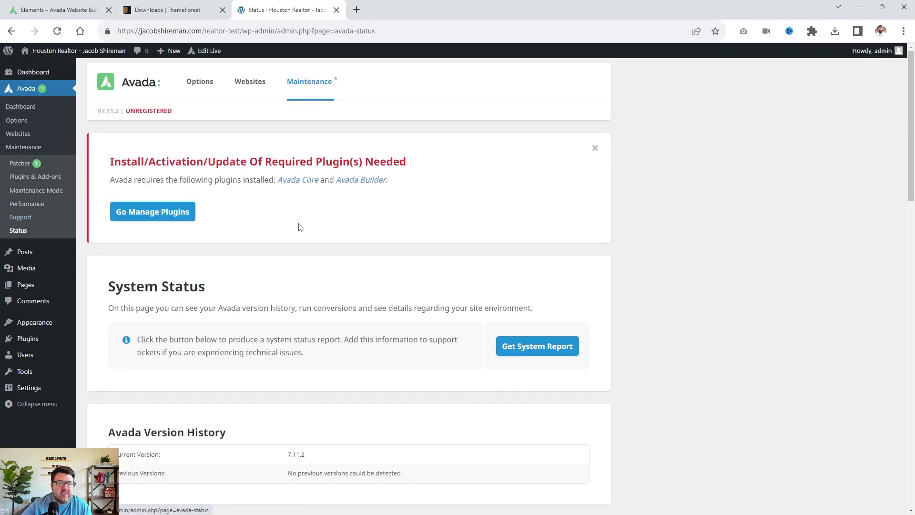
{"action": "scroll", "coordinate": [307, 228], "scroll_direction": "down", "scroll_amount": 4}
{"action": "scroll", "coordinate": [309, 229], "scroll_direction": "down", "scroll_amount": 7}
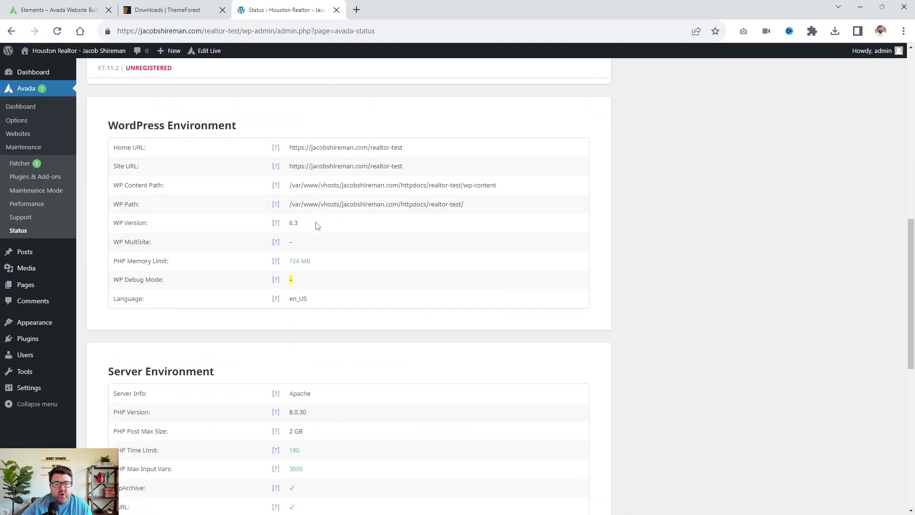
{"action": "scroll", "coordinate": [336, 256], "scroll_direction": "down", "scroll_amount": 4}
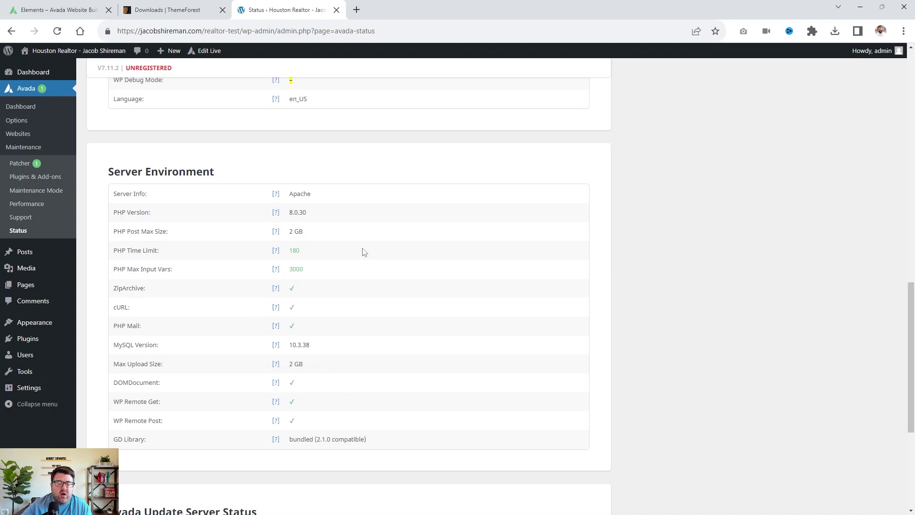
{"action": "scroll", "coordinate": [322, 391], "scroll_direction": "up", "scroll_amount": 6}
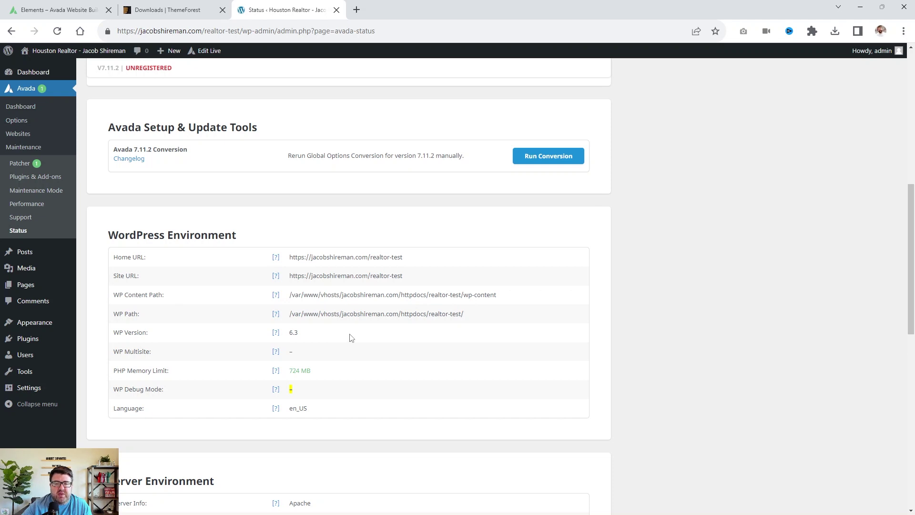
{"action": "scroll", "coordinate": [333, 359], "scroll_direction": "down", "scroll_amount": 1}
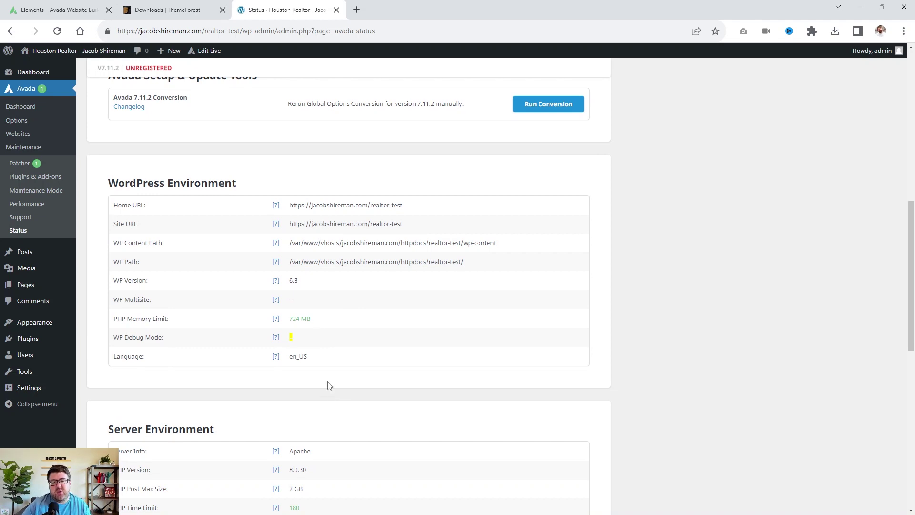
{"action": "scroll", "coordinate": [372, 243], "scroll_direction": "down", "scroll_amount": 2}
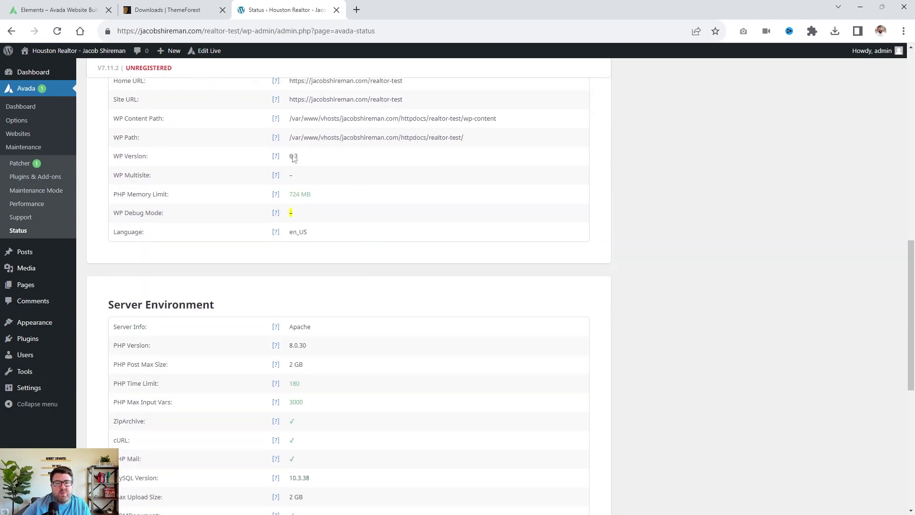
{"action": "scroll", "coordinate": [184, 93], "scroll_direction": "up", "scroll_amount": 3}
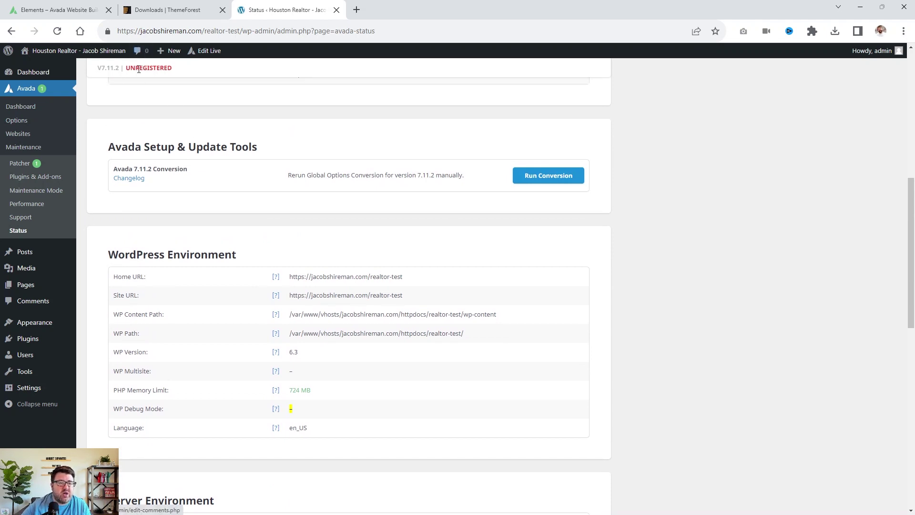
{"action": "scroll", "coordinate": [132, 123], "scroll_direction": "up", "scroll_amount": 4}
{"action": "scroll", "coordinate": [133, 123], "scroll_direction": "up", "scroll_amount": 2}
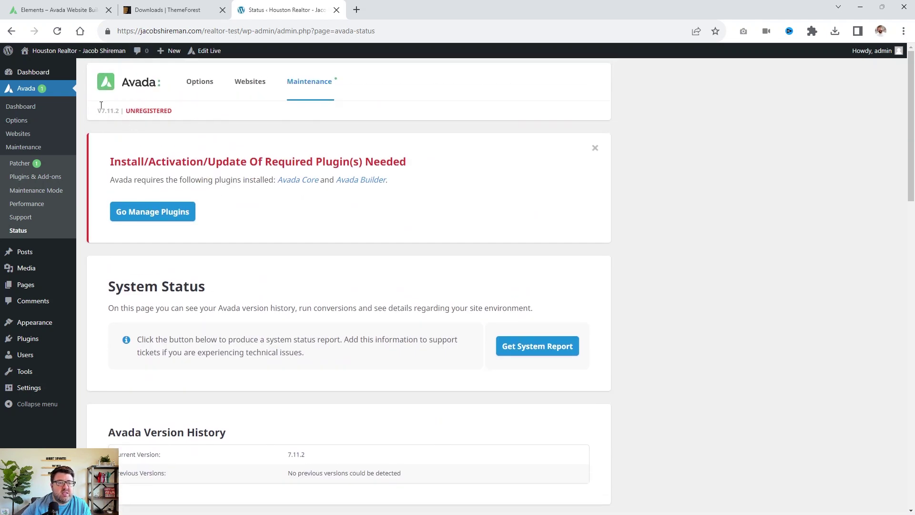
Paste the purchase code into Avada's Register Your Website field and register the site.
{"action": "left_click", "coordinate": [20, 107]}
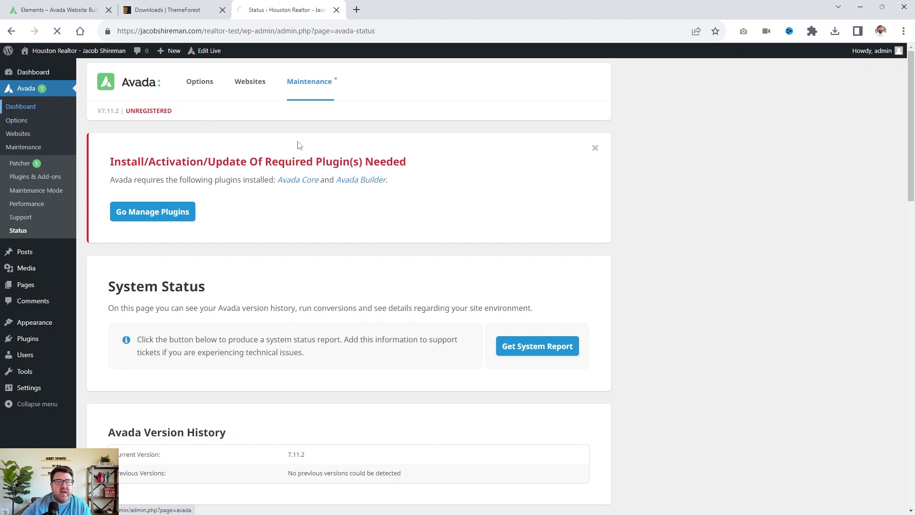
{"action": "scroll", "coordinate": [229, 205], "scroll_direction": "down", "scroll_amount": 3}
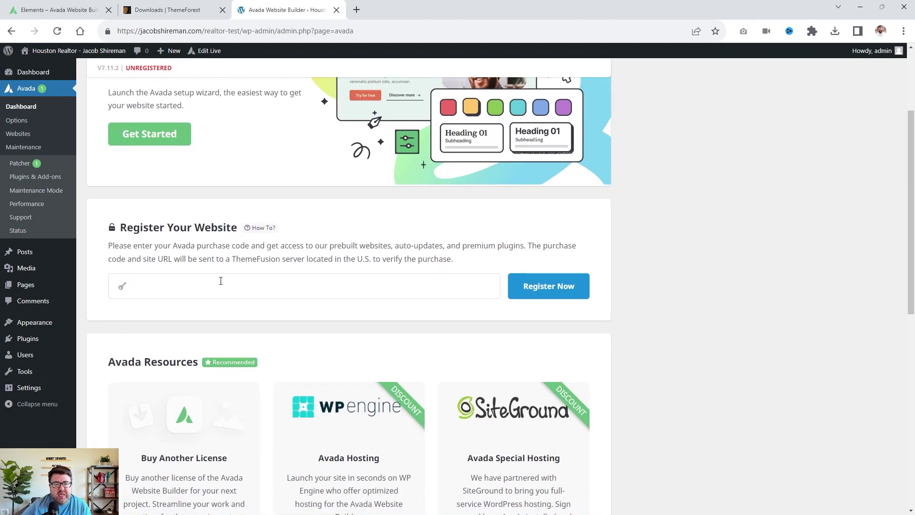
{"action": "left_click", "coordinate": [192, 284]}
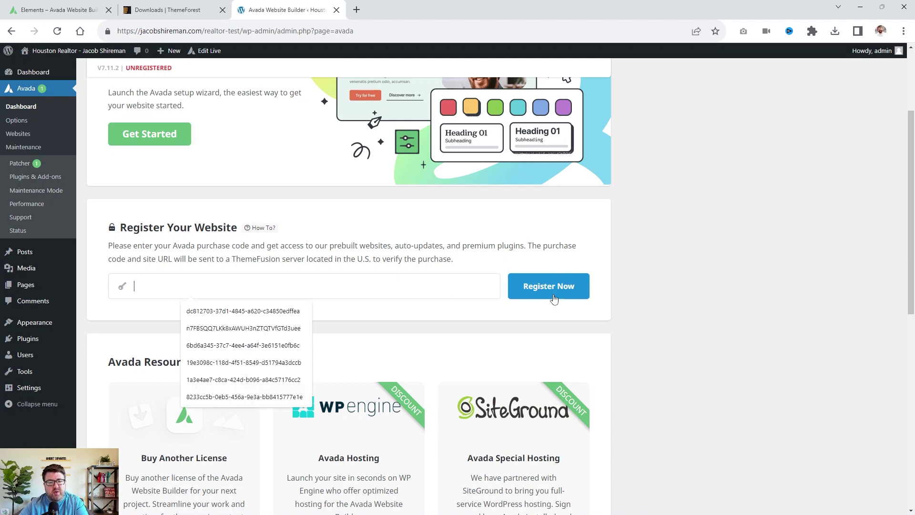
{"action": "key", "text": "ctrl+v"}
{"action": "left_click", "coordinate": [524, 286]}
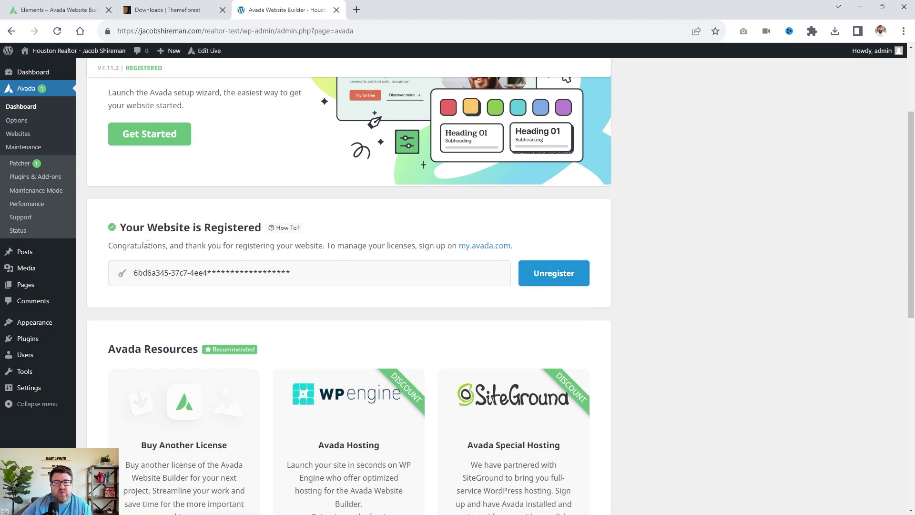
{"action": "scroll", "coordinate": [239, 282], "scroll_direction": "up", "scroll_amount": 3}
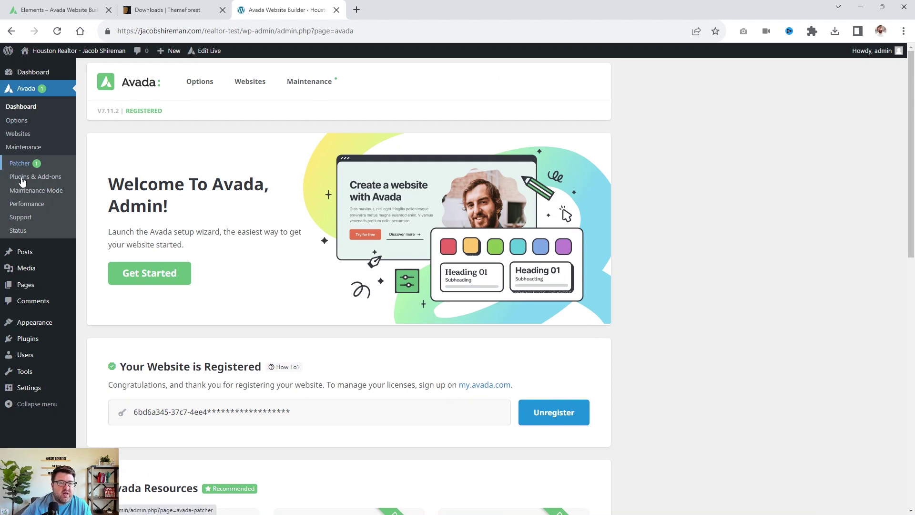
Install the Avada Core plugin from Avada's Plugins & Add-ons page.
{"action": "left_click", "coordinate": [28, 177]}
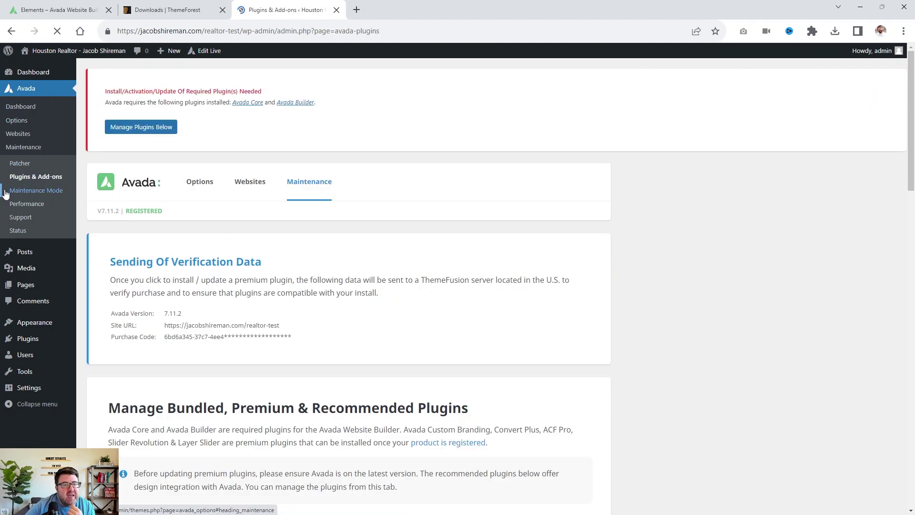
{"action": "scroll", "coordinate": [524, 336], "scroll_direction": "down", "scroll_amount": 8}
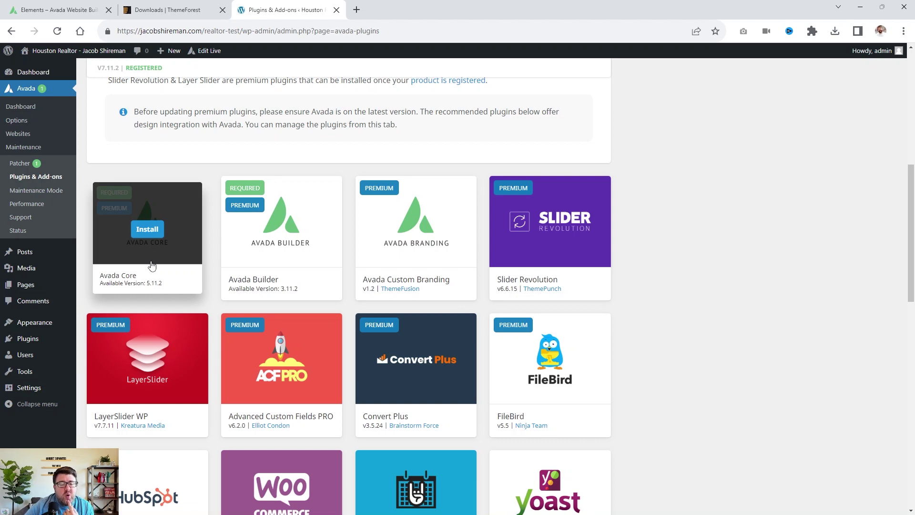
{"action": "left_click", "coordinate": [160, 231]}
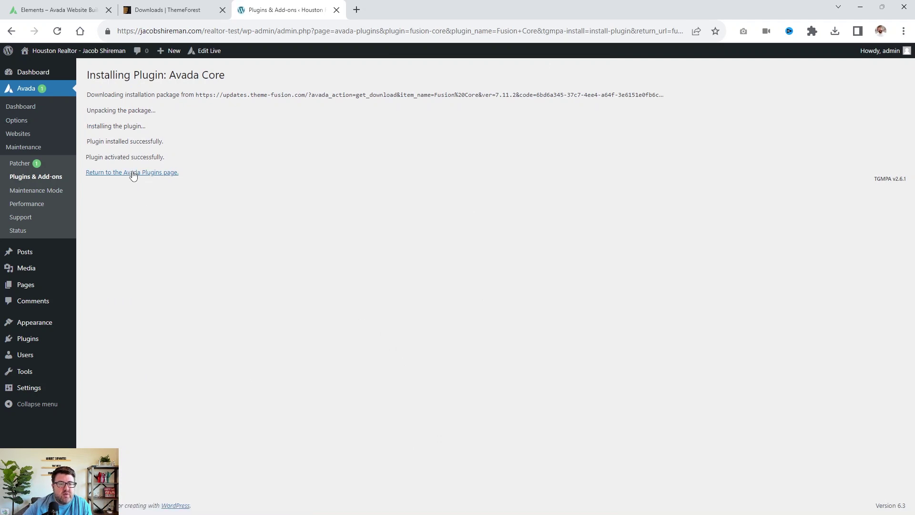
Install and activate the Avada Builder plugin.
{"action": "left_click", "coordinate": [132, 173]}
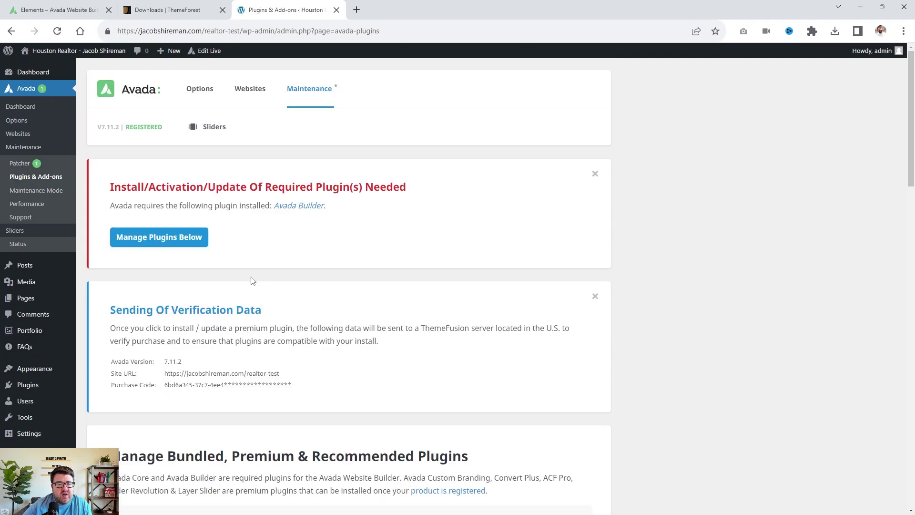
{"action": "scroll", "coordinate": [253, 281], "scroll_direction": "down", "scroll_amount": 7}
{"action": "mouse_move", "coordinate": [286, 268]}
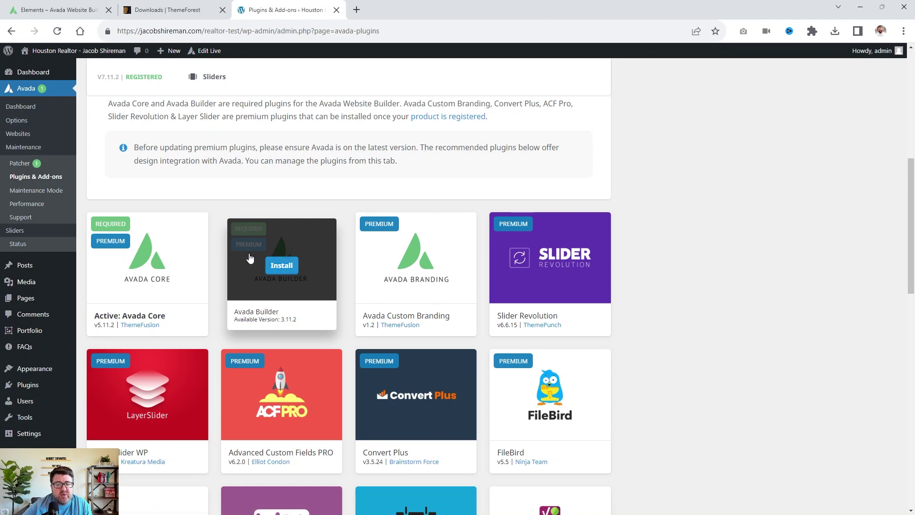
{"action": "left_click", "coordinate": [279, 272]}
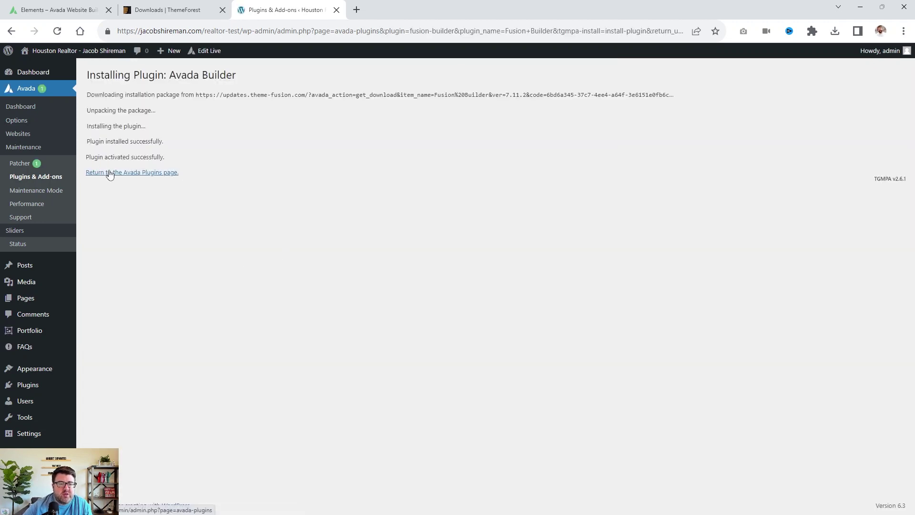
From the Avada Plugins list, install the FileBird plugin.
{"action": "left_click", "coordinate": [109, 173]}
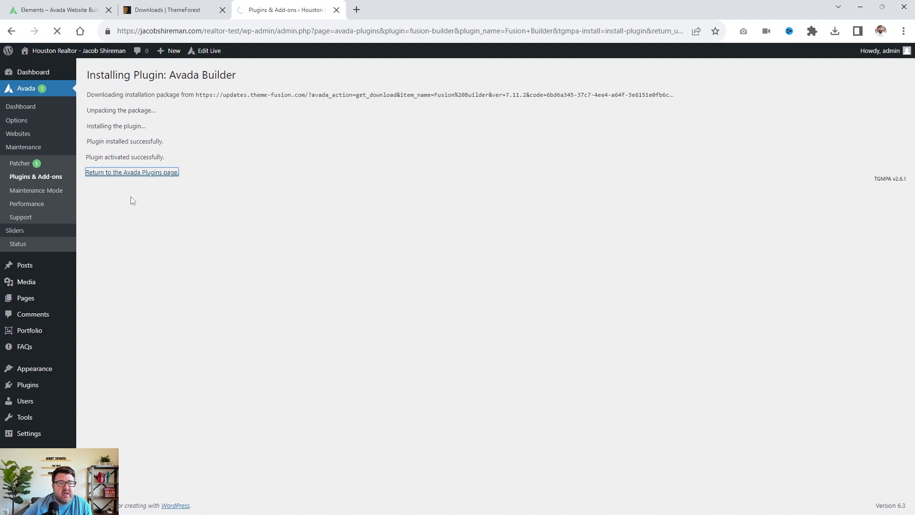
{"action": "scroll", "coordinate": [374, 255], "scroll_direction": "down", "scroll_amount": 6}
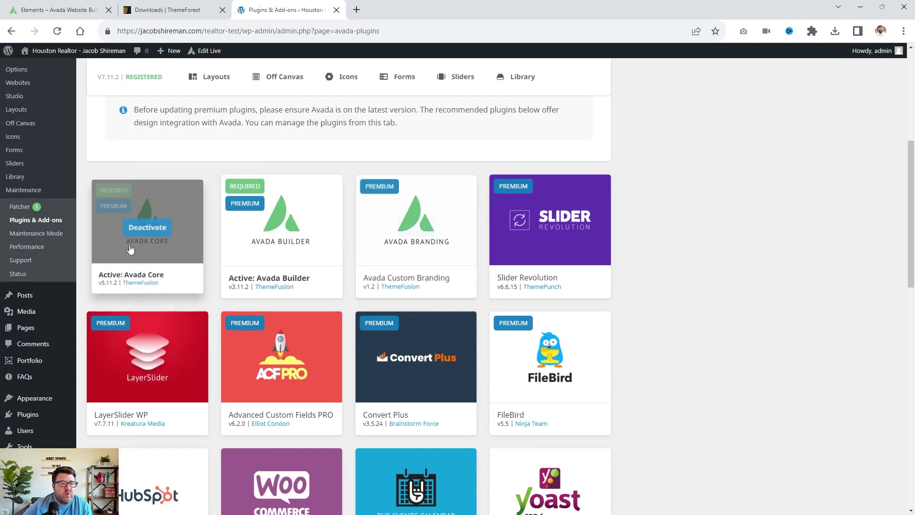
{"action": "scroll", "coordinate": [233, 270], "scroll_direction": "up", "scroll_amount": 3}
{"action": "scroll", "coordinate": [233, 276], "scroll_direction": "down", "scroll_amount": 7}
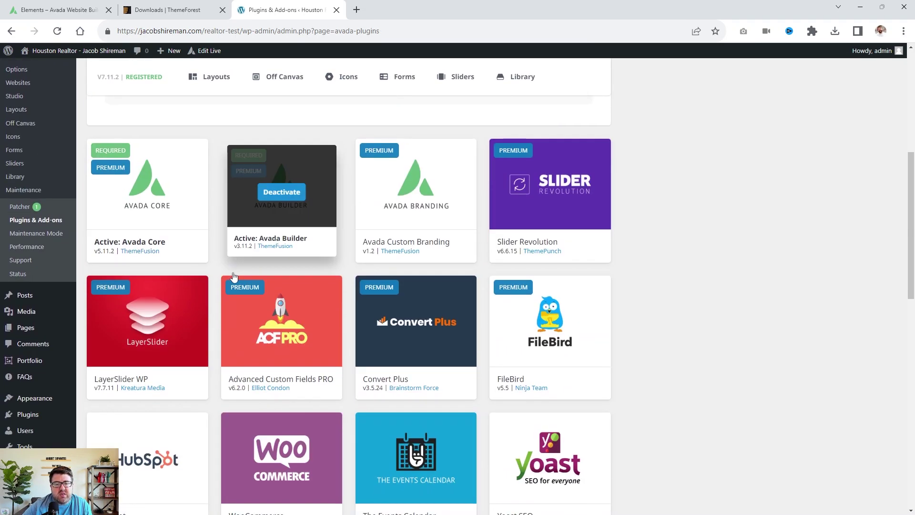
{"action": "scroll", "coordinate": [719, 225], "scroll_direction": "up", "scroll_amount": 4}
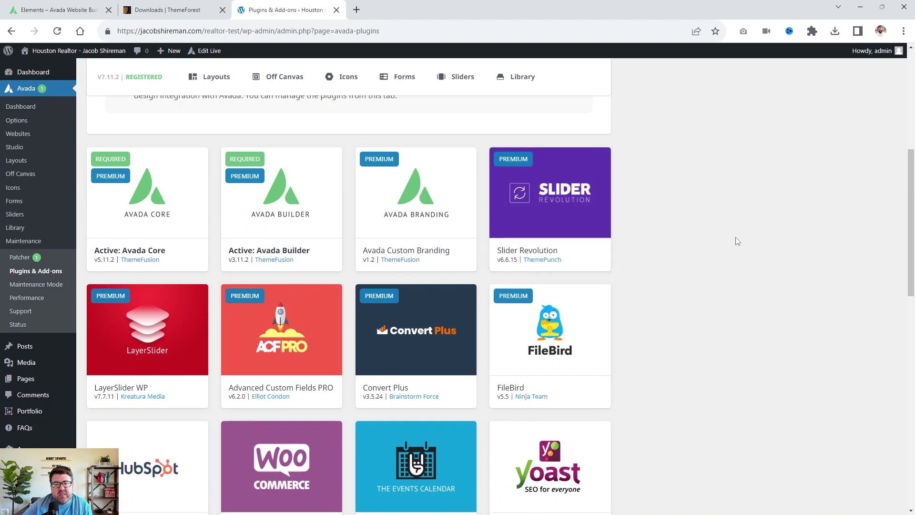
{"action": "scroll", "coordinate": [732, 234], "scroll_direction": "down", "scroll_amount": 2}
{"action": "mouse_move", "coordinate": [596, 220]}
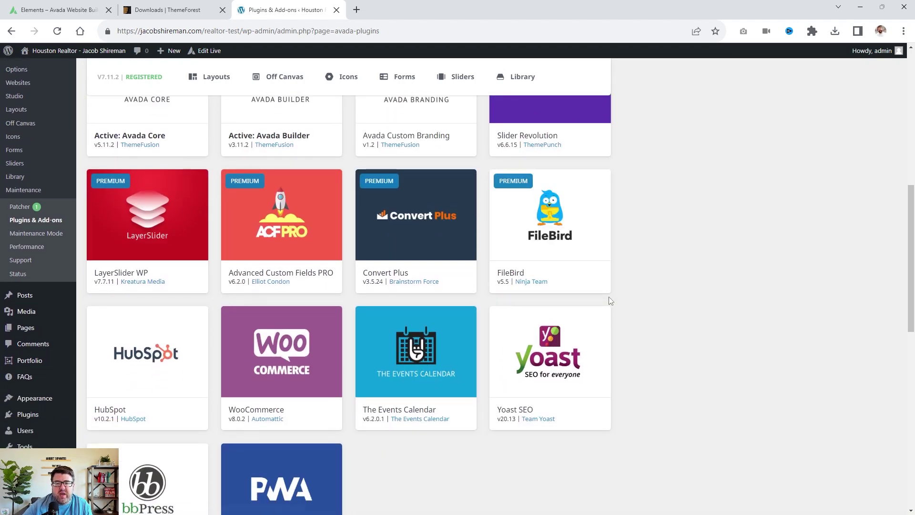
{"action": "left_click", "coordinate": [557, 230]}
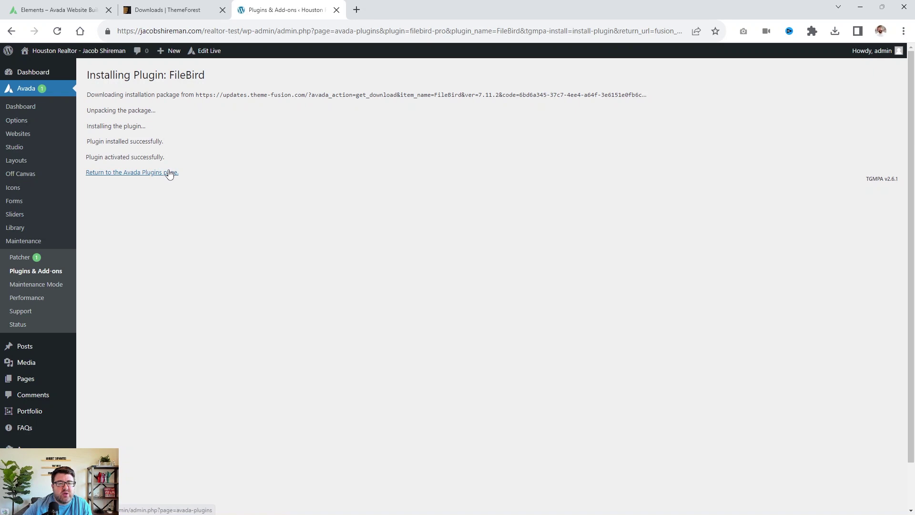
Return to the Avada Plugins list and confirm FileBird now shows as active.
{"action": "left_click", "coordinate": [171, 172]}
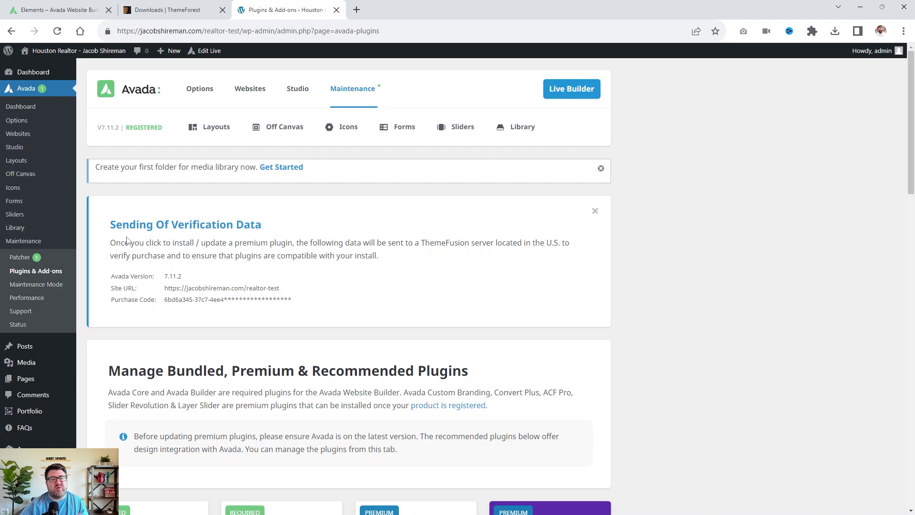
{"action": "scroll", "coordinate": [447, 296], "scroll_direction": "down", "scroll_amount": 10}
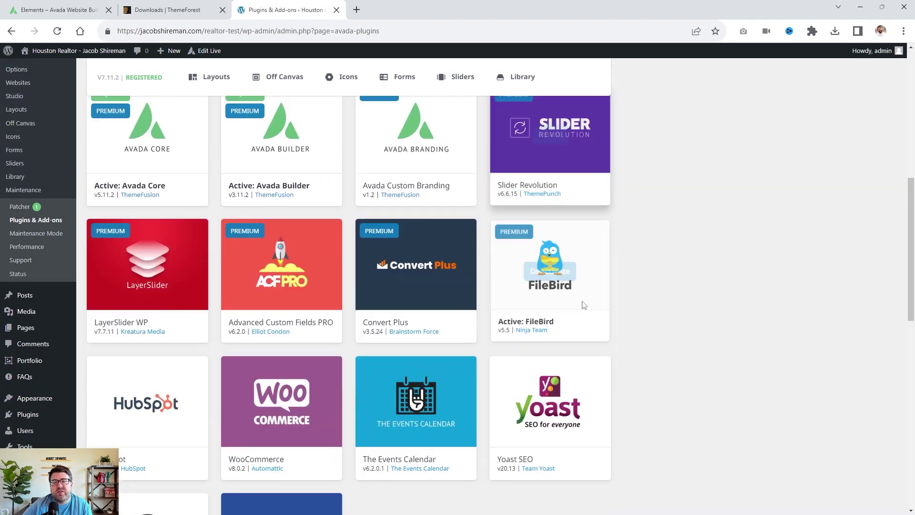
{"action": "scroll", "coordinate": [586, 282], "scroll_direction": "down", "scroll_amount": 2}
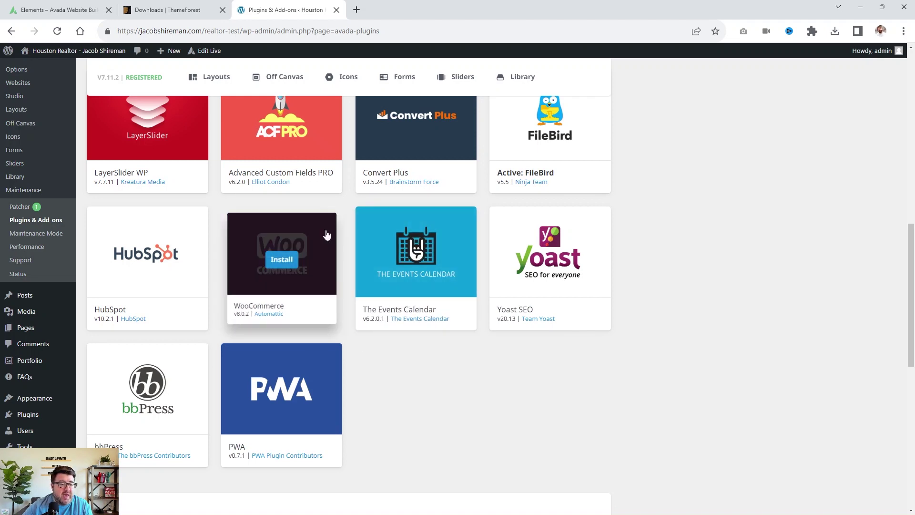
{"action": "mouse_move", "coordinate": [335, 259]}
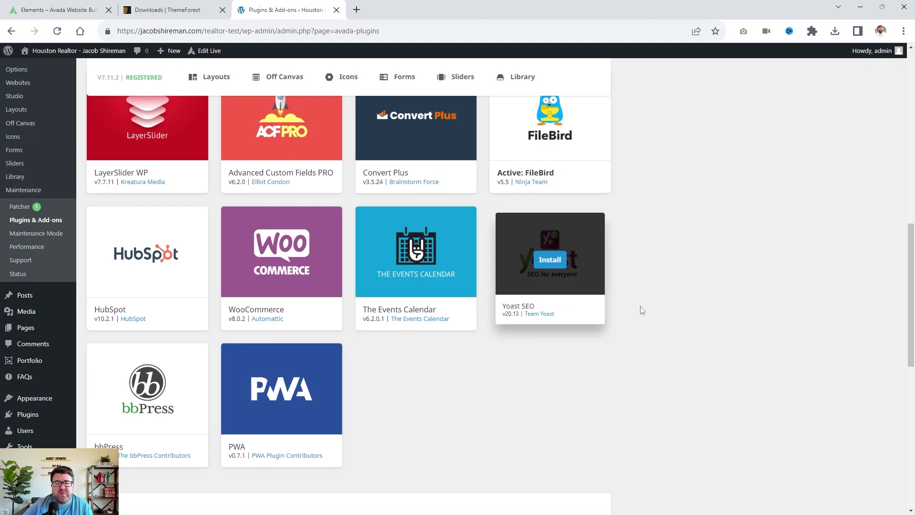
{"action": "scroll", "coordinate": [696, 308], "scroll_direction": "up", "scroll_amount": 4}
{"action": "scroll", "coordinate": [700, 307], "scroll_direction": "up", "scroll_amount": 3}
{"action": "scroll", "coordinate": [699, 307], "scroll_direction": "down", "scroll_amount": 2}
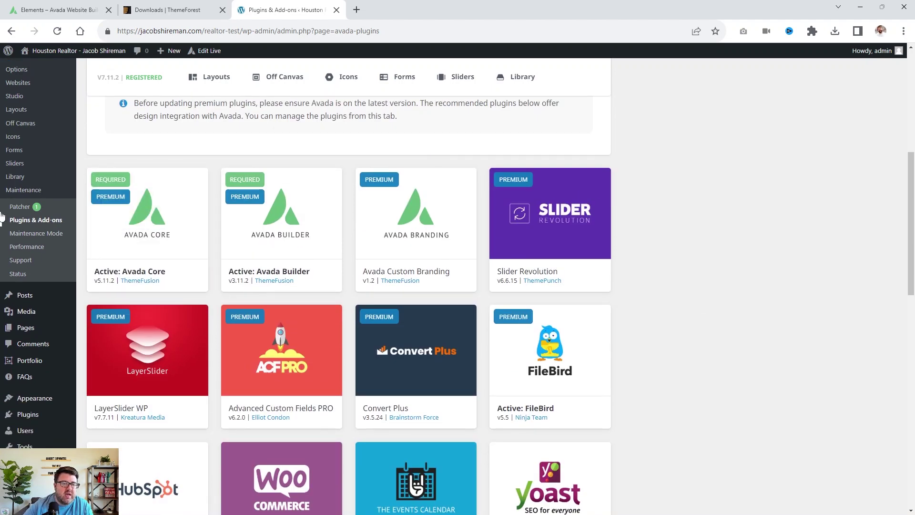
In Avada Patcher, apply all patches, including #421430 for the WooCommerce 7.9.0 templates.
{"action": "left_click", "coordinate": [37, 210]}
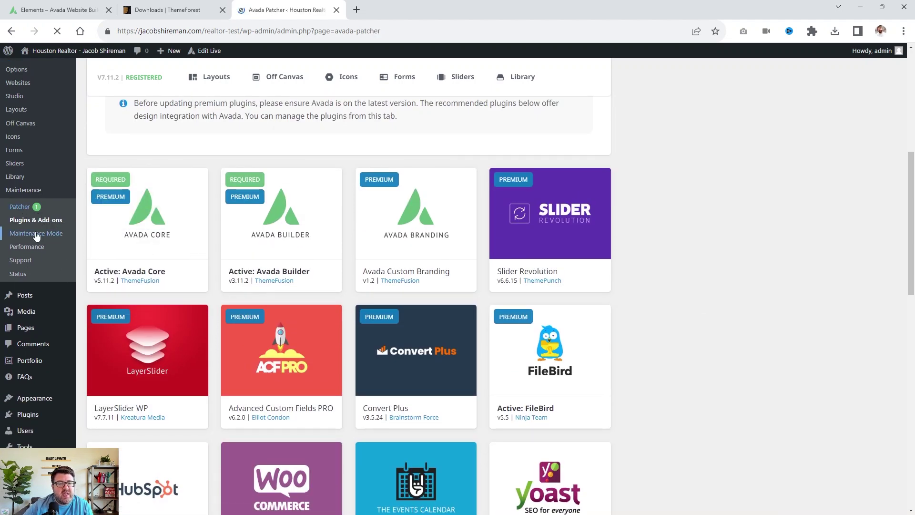
{"action": "scroll", "coordinate": [241, 289], "scroll_direction": "down", "scroll_amount": 3}
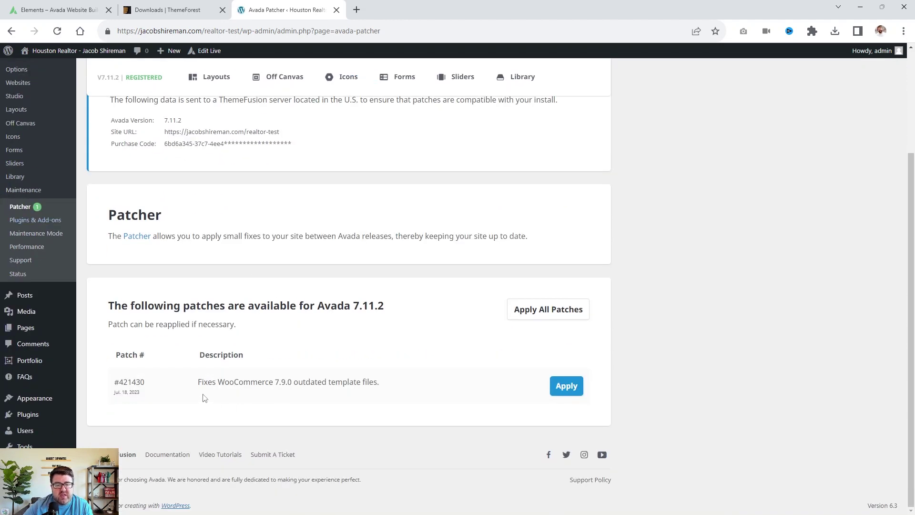
{"action": "left_click", "coordinate": [530, 310]}
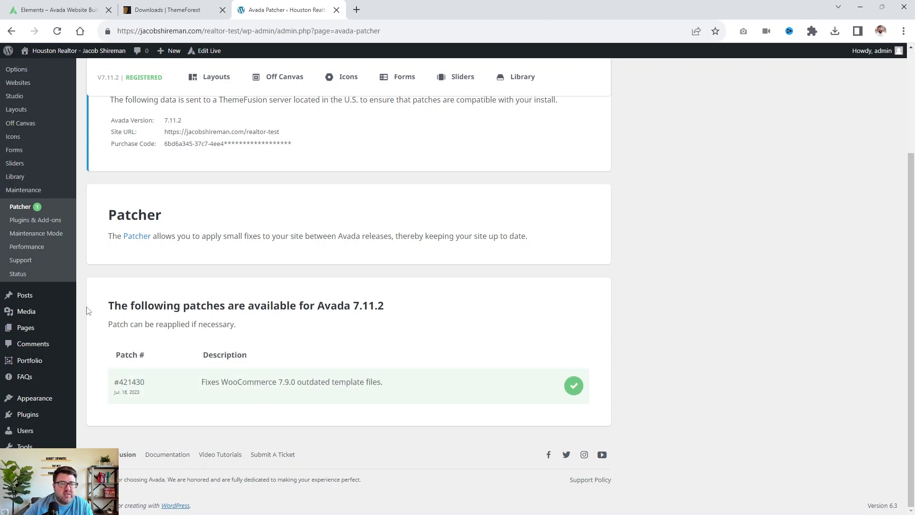
{"action": "scroll", "coordinate": [88, 310], "scroll_direction": "up", "scroll_amount": 3}
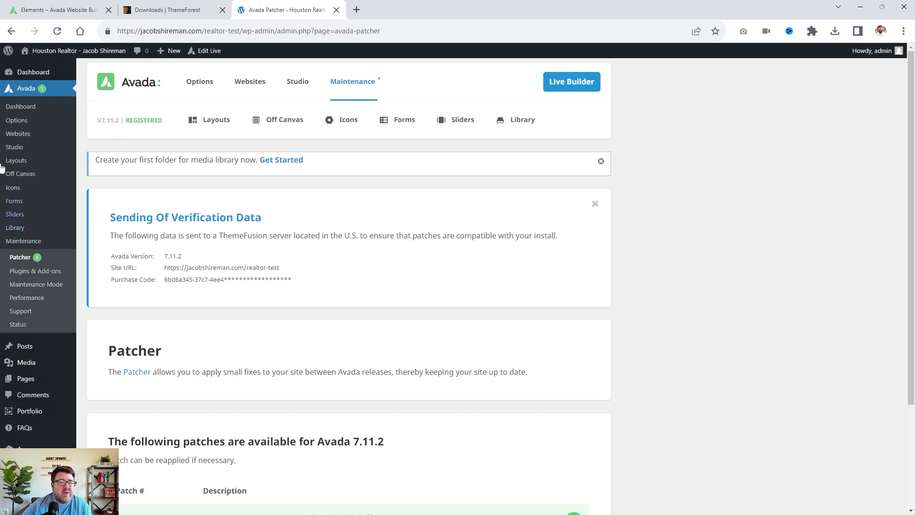
Go from the Avada dashboard to the Websites gallery and scroll through the prebuilt sites.
{"action": "left_click", "coordinate": [19, 106]}
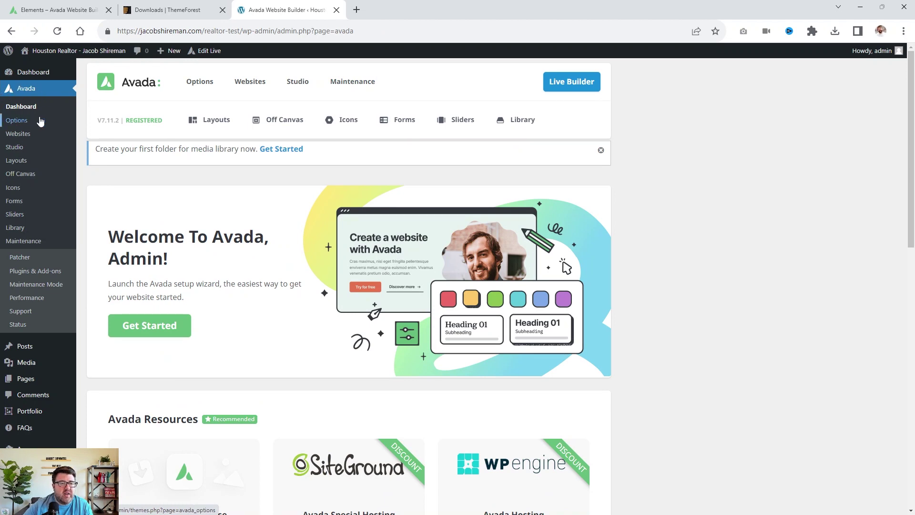
{"action": "left_click", "coordinate": [26, 134]}
{"action": "mouse_move", "coordinate": [460, 134]}
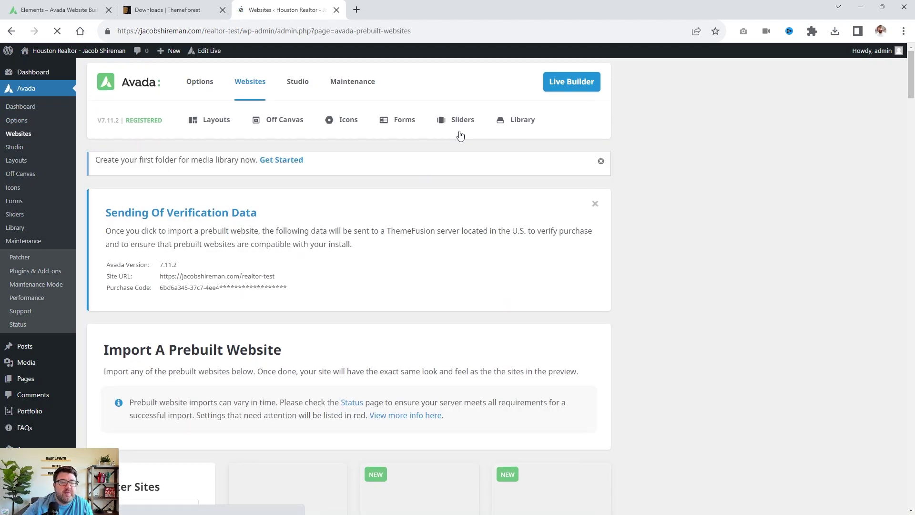
{"action": "scroll", "coordinate": [447, 249], "scroll_direction": "down", "scroll_amount": 6}
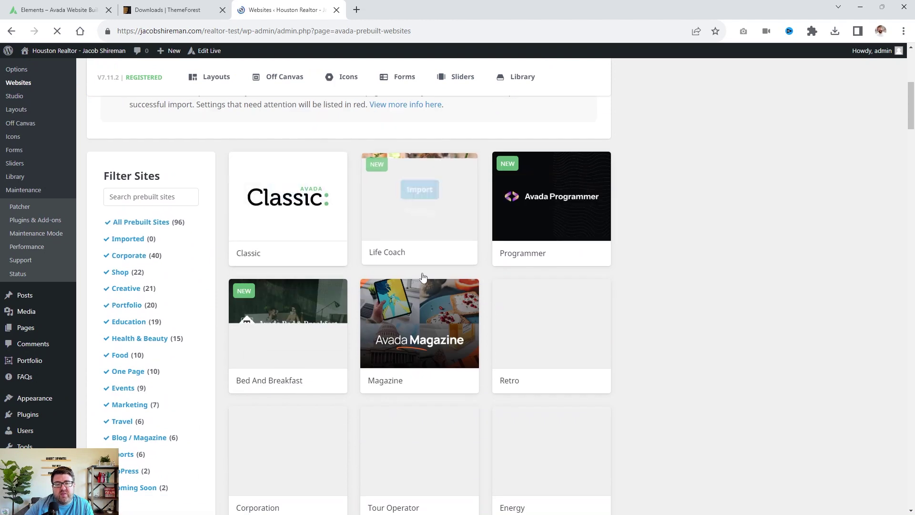
{"action": "scroll", "coordinate": [786, 195], "scroll_direction": "down", "scroll_amount": 2}
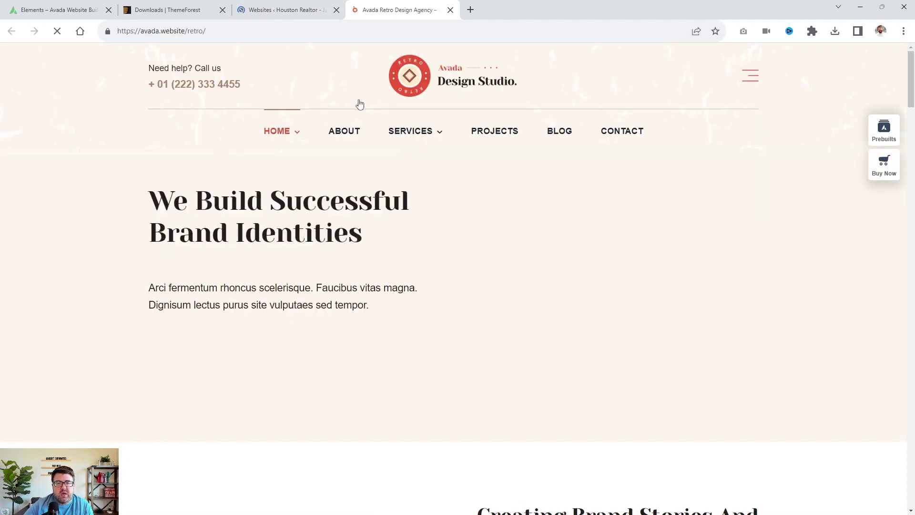
Close the Retro demo preview tab and return to the Websites gallery.
{"action": "left_click", "coordinate": [450, 10]}
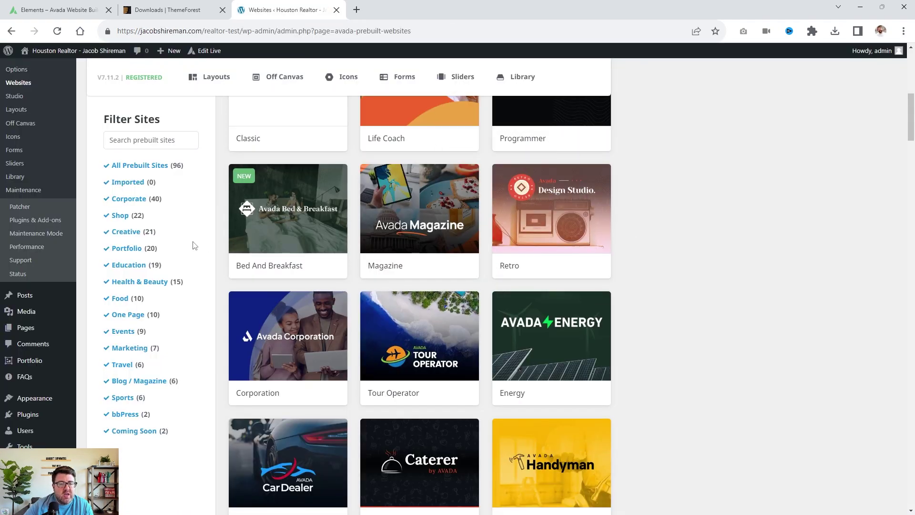
{"action": "scroll", "coordinate": [194, 245], "scroll_direction": "up", "scroll_amount": 8}
{"action": "scroll", "coordinate": [457, 267], "scroll_direction": "down", "scroll_amount": 6}
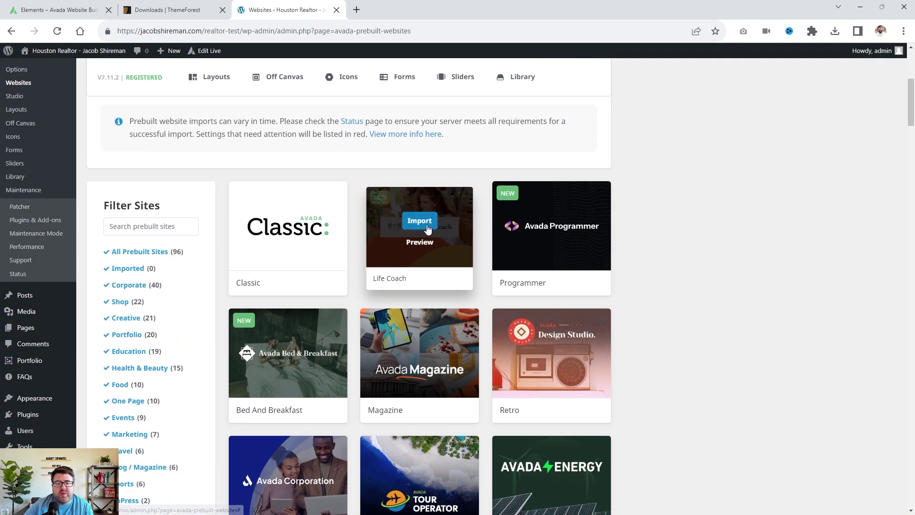
{"action": "left_click", "coordinate": [410, 220]}
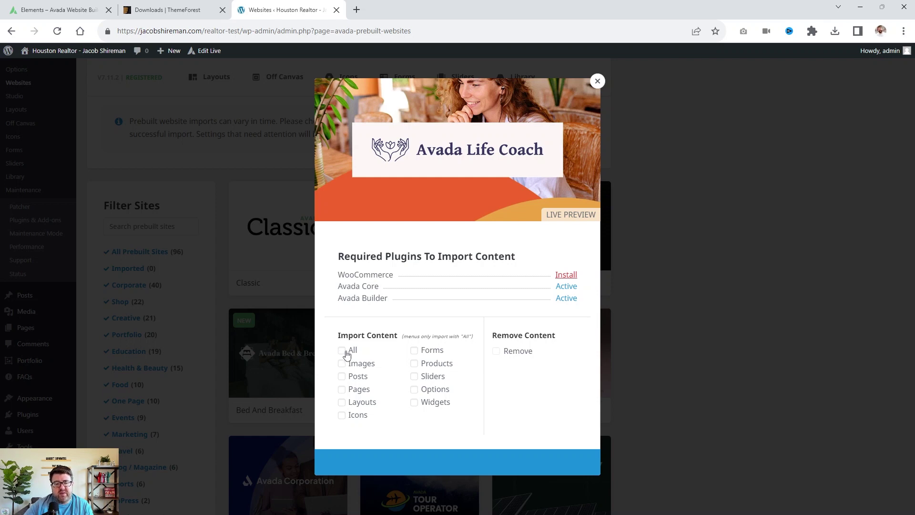
{"action": "left_click", "coordinate": [350, 353]}
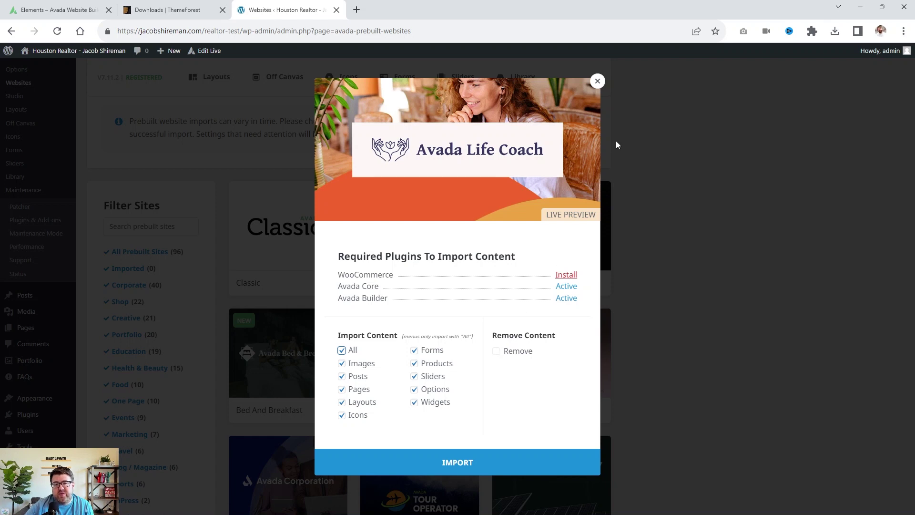
{"action": "left_click", "coordinate": [597, 82]}
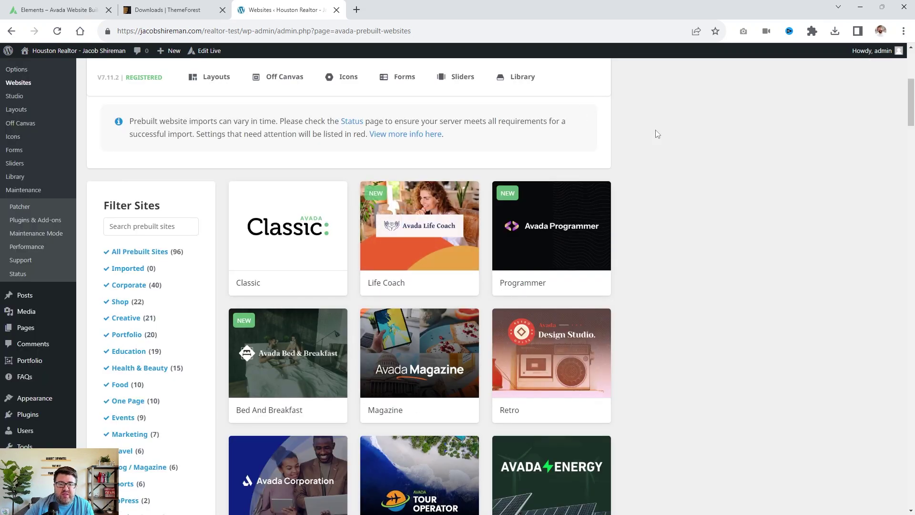
Close the Sending Of Verification Data box and the media library folder notice.
{"action": "mouse_move", "coordinate": [573, 217]}
{"action": "scroll", "coordinate": [389, 224], "scroll_direction": "up", "scroll_amount": 5}
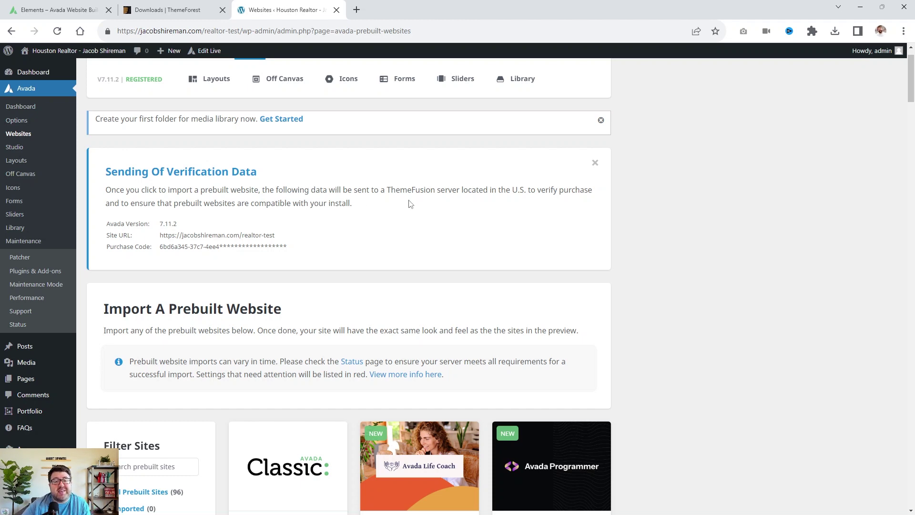
{"action": "scroll", "coordinate": [400, 231], "scroll_direction": "up", "scroll_amount": 1}
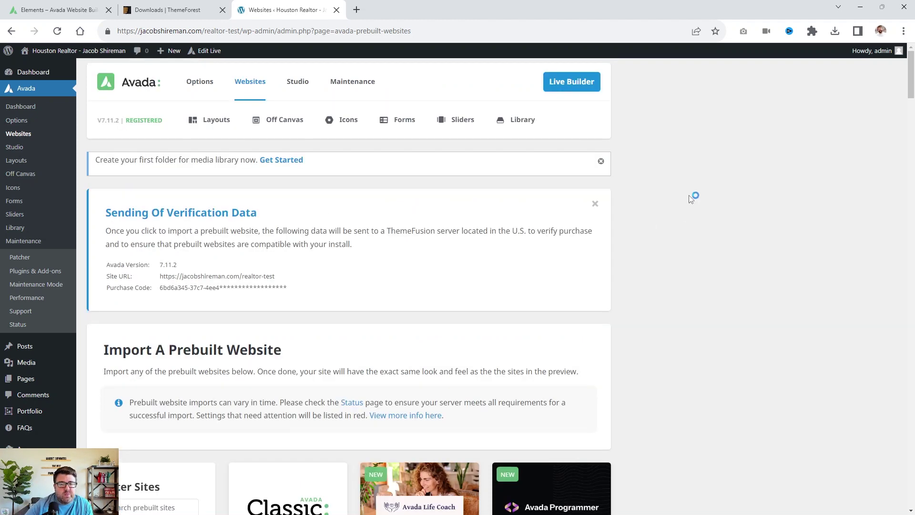
{"action": "left_click", "coordinate": [594, 203]}
{"action": "left_click", "coordinate": [600, 161]}
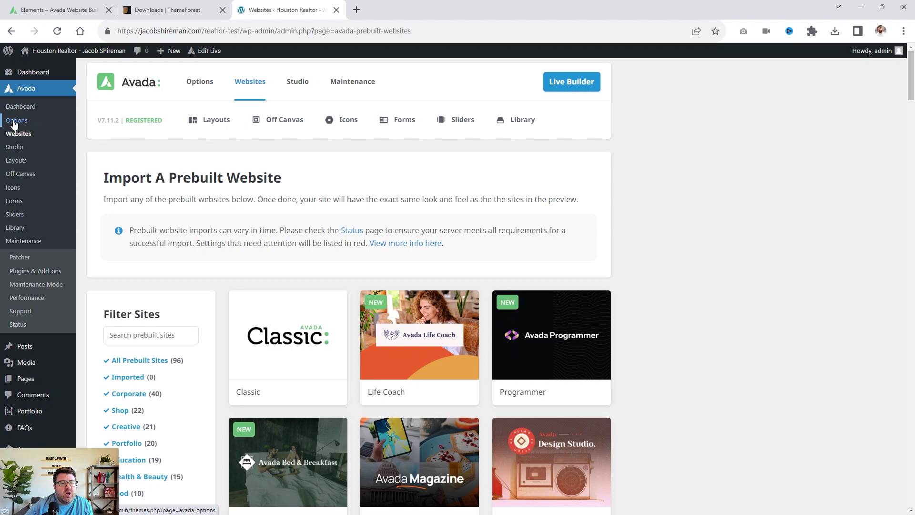
In Avada Options > Layout, change Site Width from 1200px to 1280px.
{"action": "left_click", "coordinate": [14, 121]}
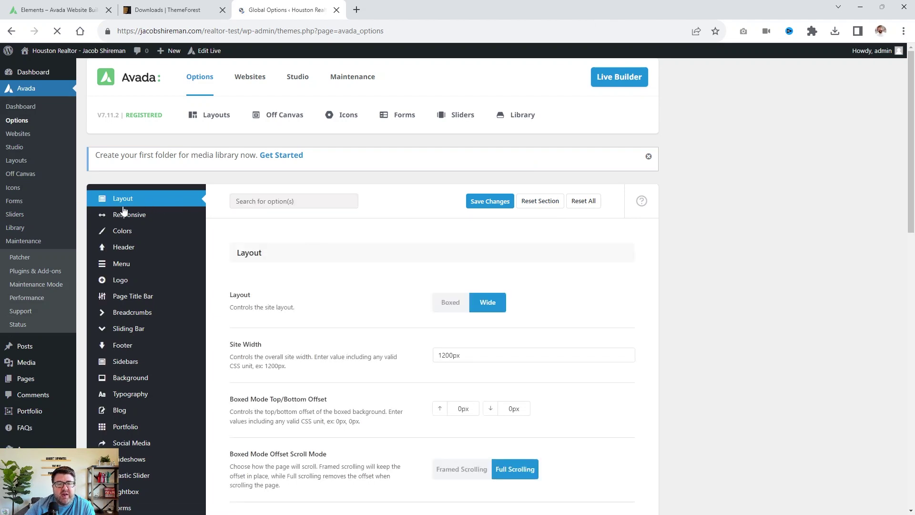
{"action": "scroll", "coordinate": [641, 256], "scroll_direction": "down", "scroll_amount": 2}
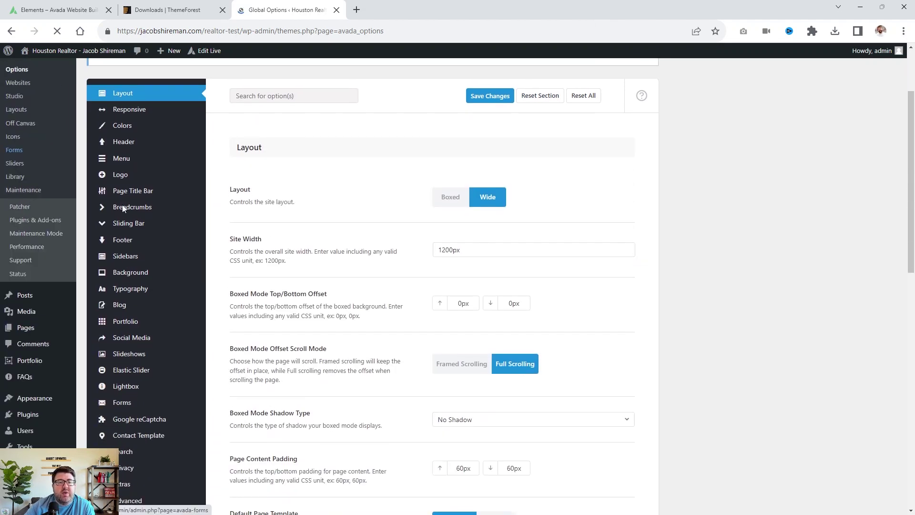
{"action": "left_click", "coordinate": [448, 250]}
{"action": "key", "text": "BackSpace"}
{"action": "type", "text": "8"}
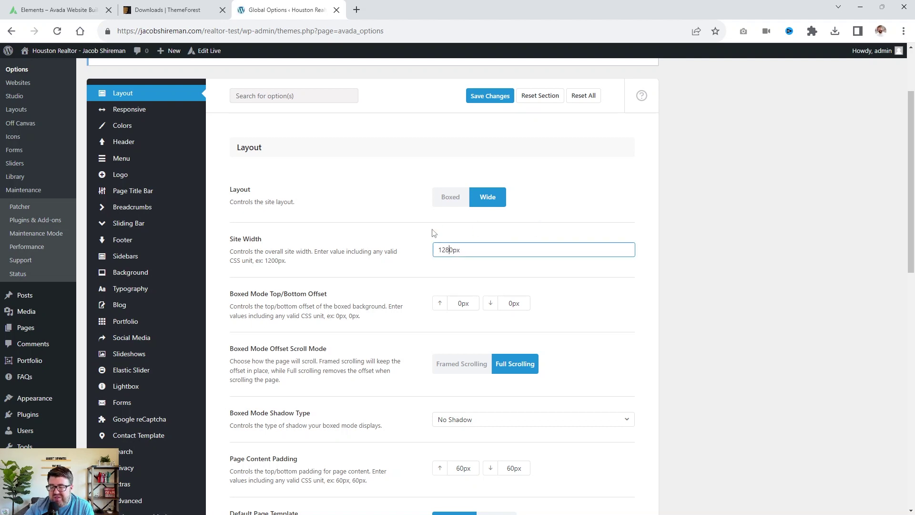
{"action": "left_click", "coordinate": [581, 289]}
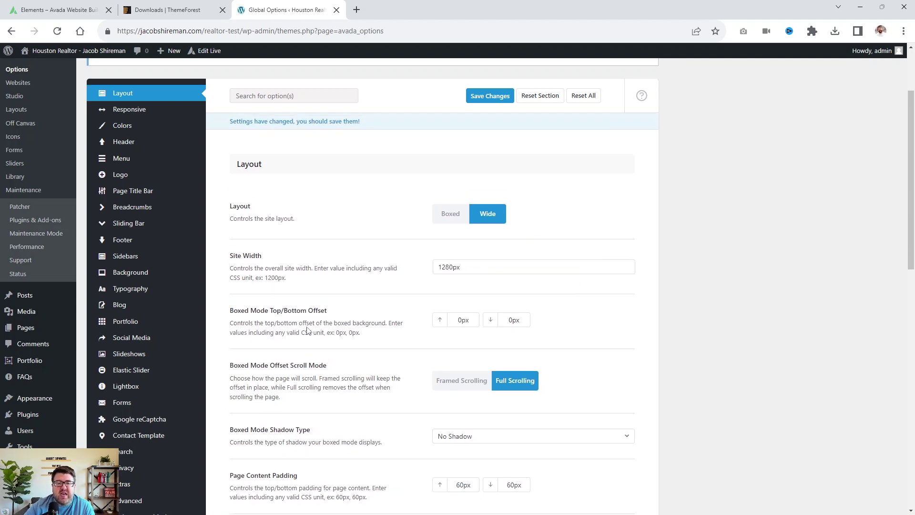
{"action": "scroll", "coordinate": [305, 286], "scroll_direction": "down", "scroll_amount": 3}
{"action": "scroll", "coordinate": [407, 241], "scroll_direction": "up", "scroll_amount": 2}
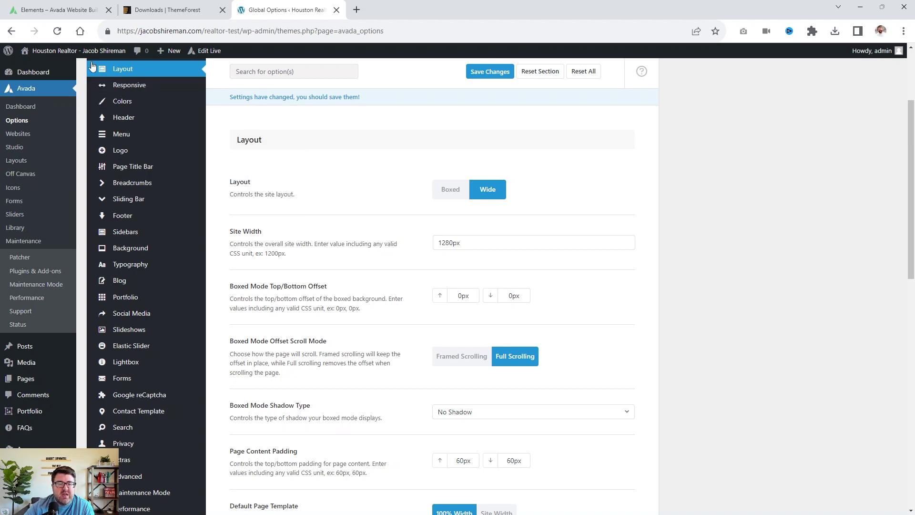
{"action": "scroll", "coordinate": [236, 233], "scroll_direction": "up", "scroll_amount": 2}
{"action": "scroll", "coordinate": [236, 232], "scroll_direction": "up", "scroll_amount": 1}
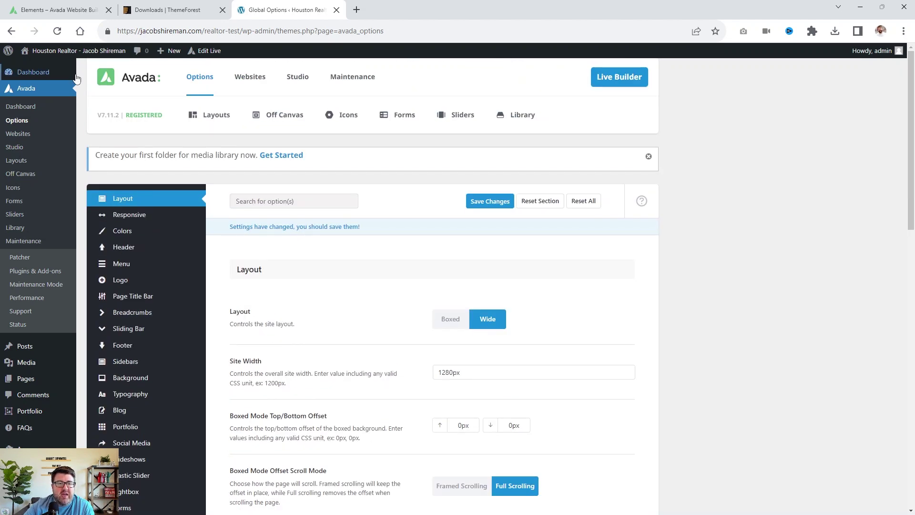
{"action": "mouse_move", "coordinate": [72, 71]}
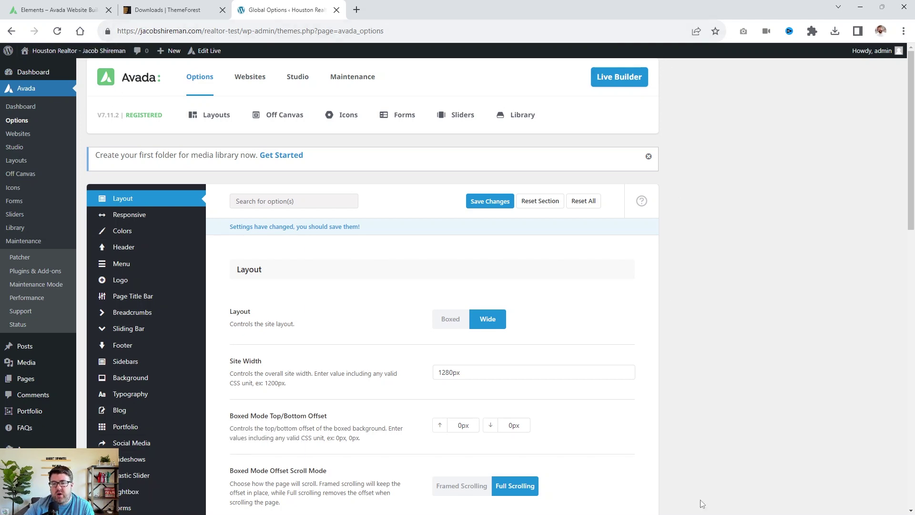
{"action": "scroll", "coordinate": [864, 304], "scroll_direction": "down", "scroll_amount": 6}
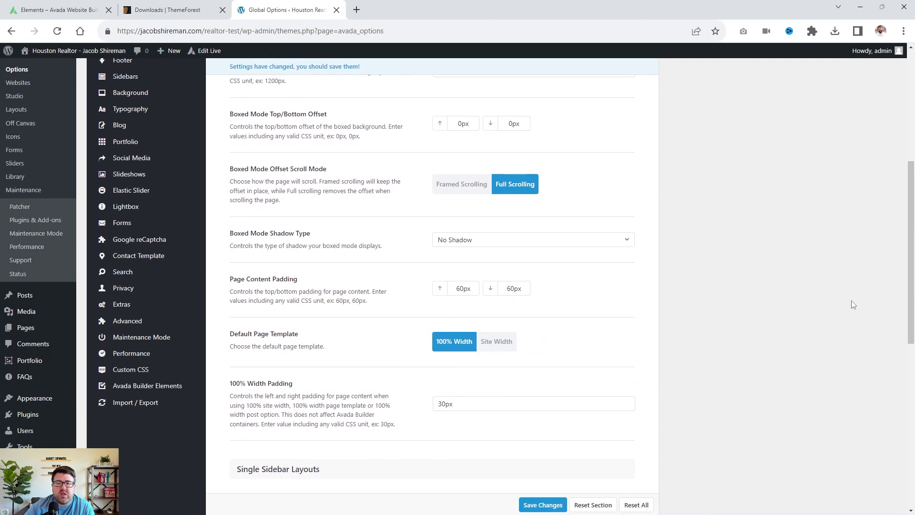
{"action": "scroll", "coordinate": [778, 212], "scroll_direction": "down", "scroll_amount": 5}
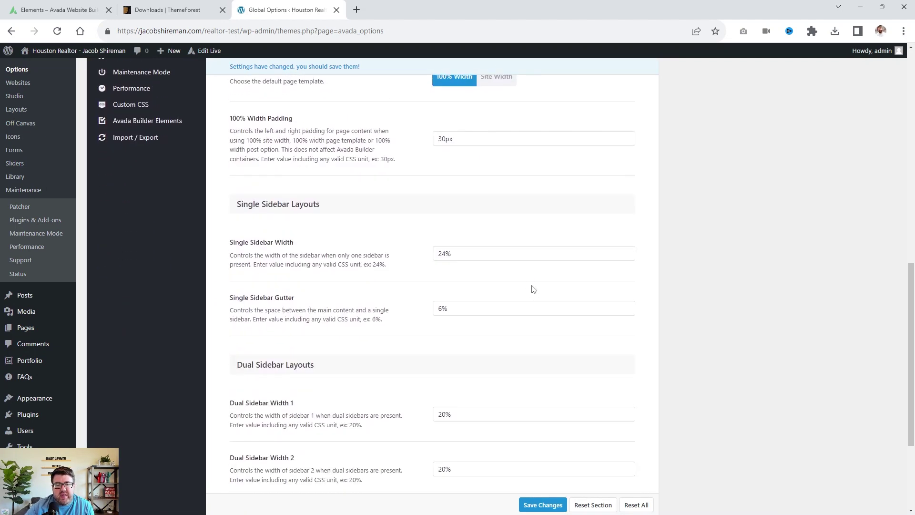
{"action": "scroll", "coordinate": [475, 250], "scroll_direction": "down", "scroll_amount": 3}
{"action": "scroll", "coordinate": [480, 265], "scroll_direction": "up", "scroll_amount": 15}
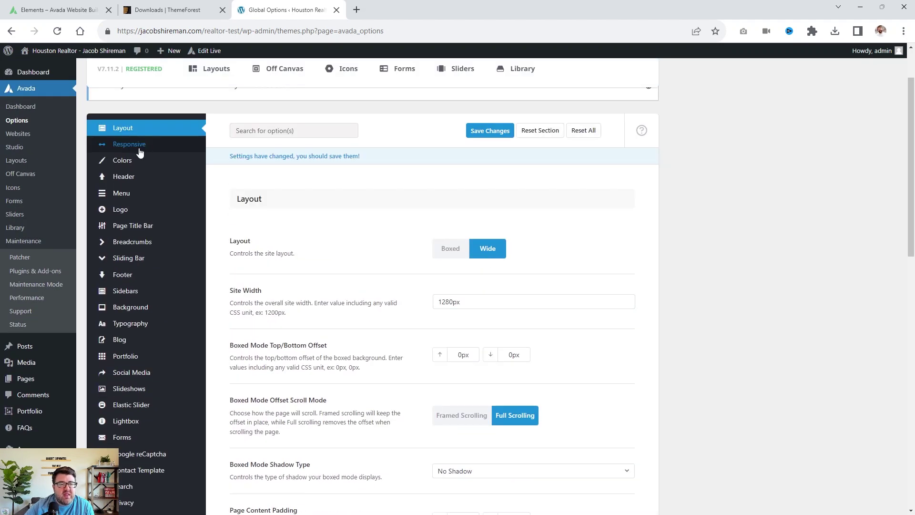
Show the Responsive options with the 1000px grid and 800px header and content breakpoints.
{"action": "left_click", "coordinate": [139, 150]}
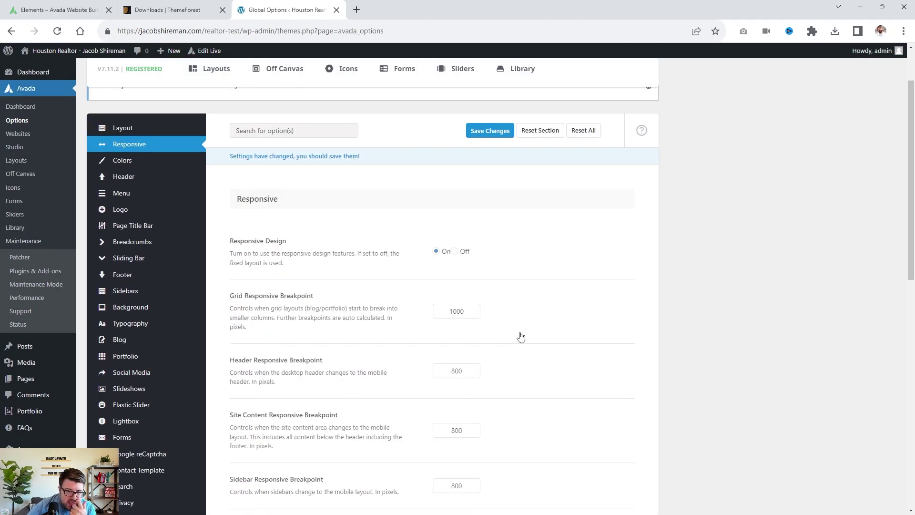
{"action": "scroll", "coordinate": [190, 141], "scroll_direction": "down", "scroll_amount": 3}
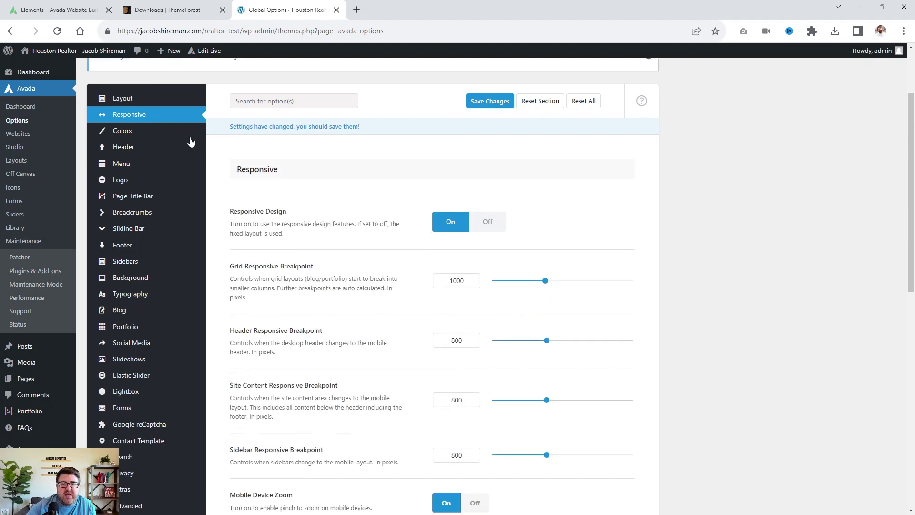
{"action": "scroll", "coordinate": [315, 230], "scroll_direction": "up", "scroll_amount": 5}
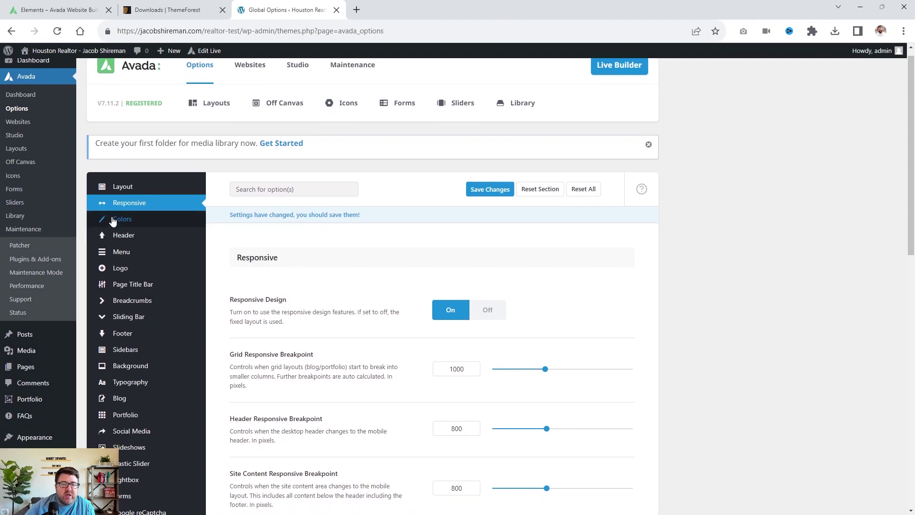
In Avada's Colors options, expand palette Color 1 to show its #ffffff code, leaving it unchanged.
{"action": "left_click", "coordinate": [114, 221]}
{"action": "scroll", "coordinate": [769, 290], "scroll_direction": "down", "scroll_amount": 4}
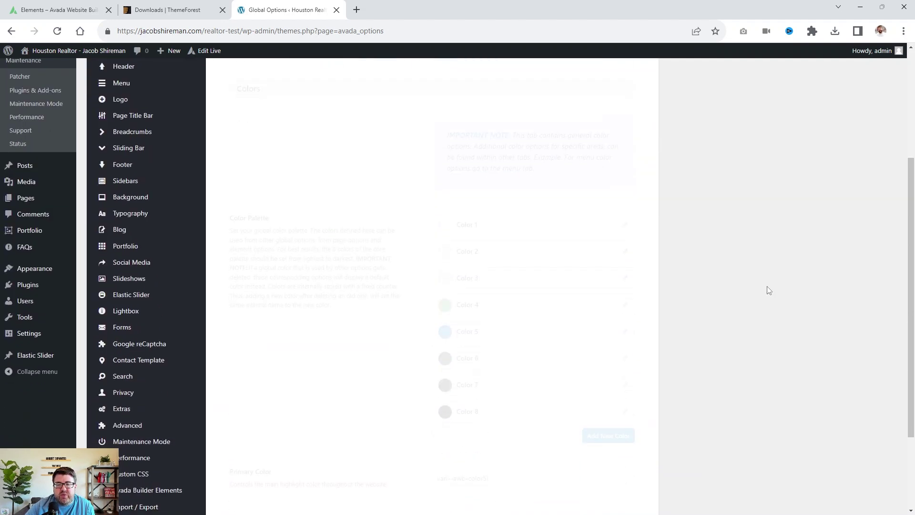
{"action": "scroll", "coordinate": [763, 288], "scroll_direction": "down", "scroll_amount": 2}
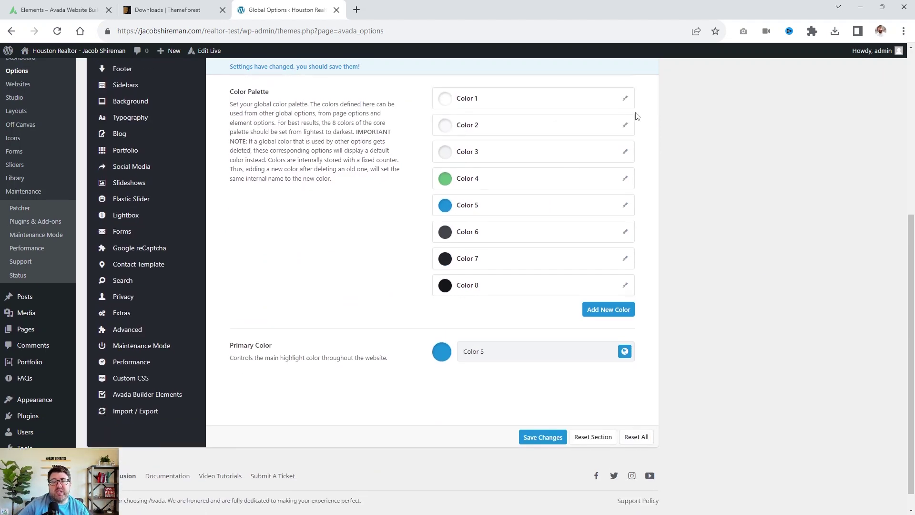
{"action": "scroll", "coordinate": [633, 116], "scroll_direction": "up", "scroll_amount": 5}
{"action": "scroll", "coordinate": [618, 272], "scroll_direction": "down", "scroll_amount": 4}
{"action": "left_click", "coordinate": [625, 166]}
{"action": "left_click", "coordinate": [461, 244]}
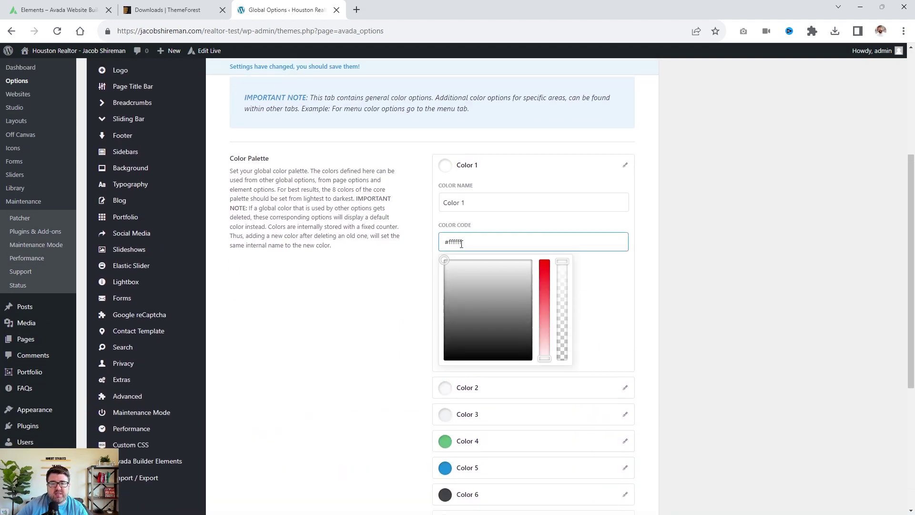
{"action": "left_click", "coordinate": [651, 250]}
{"action": "scroll", "coordinate": [577, 229], "scroll_direction": "down", "scroll_amount": 3}
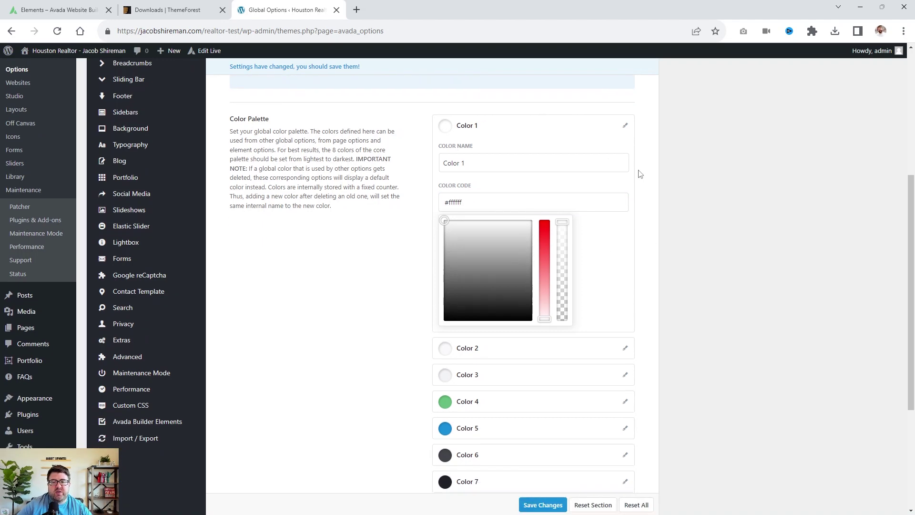
{"action": "scroll", "coordinate": [473, 157], "scroll_direction": "up", "scroll_amount": 2}
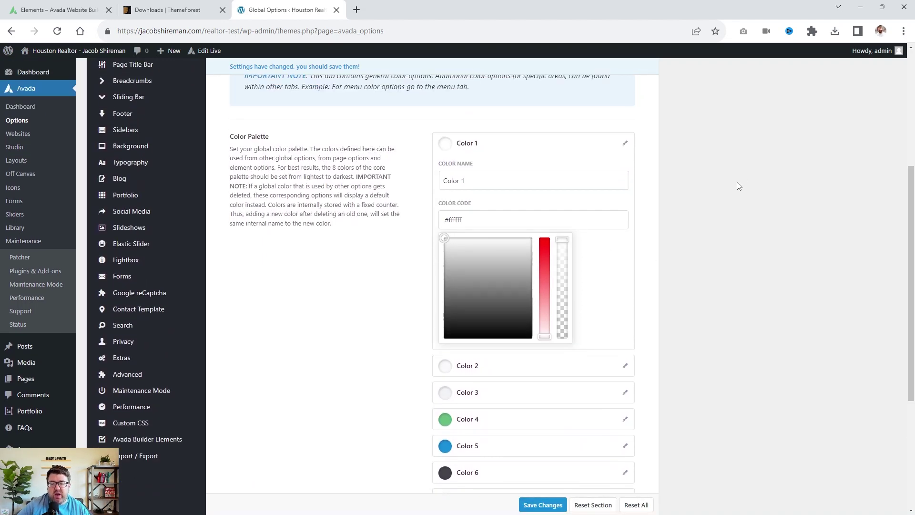
{"action": "scroll", "coordinate": [737, 184], "scroll_direction": "down", "scroll_amount": 4}
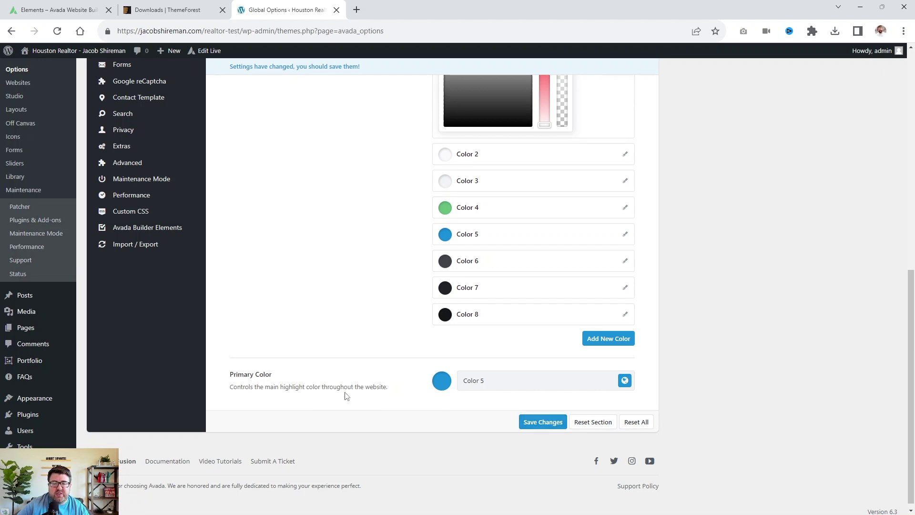
{"action": "scroll", "coordinate": [346, 388], "scroll_direction": "up", "scroll_amount": 6}
Open Avada's Header Content options and review the header layout settings.
{"action": "left_click", "coordinate": [141, 87]}
{"action": "scroll", "coordinate": [692, 170], "scroll_direction": "down", "scroll_amount": 5}
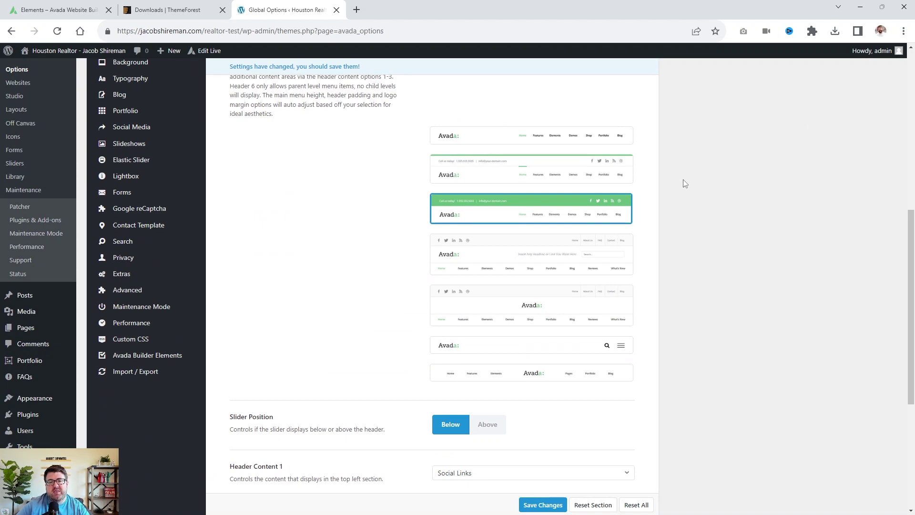
{"action": "mouse_move", "coordinate": [507, 141]}
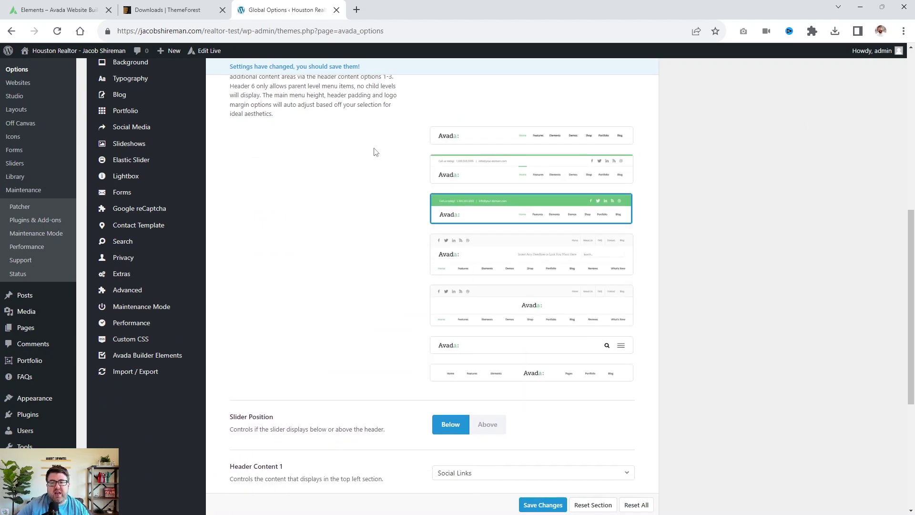
{"action": "mouse_move", "coordinate": [572, 180]}
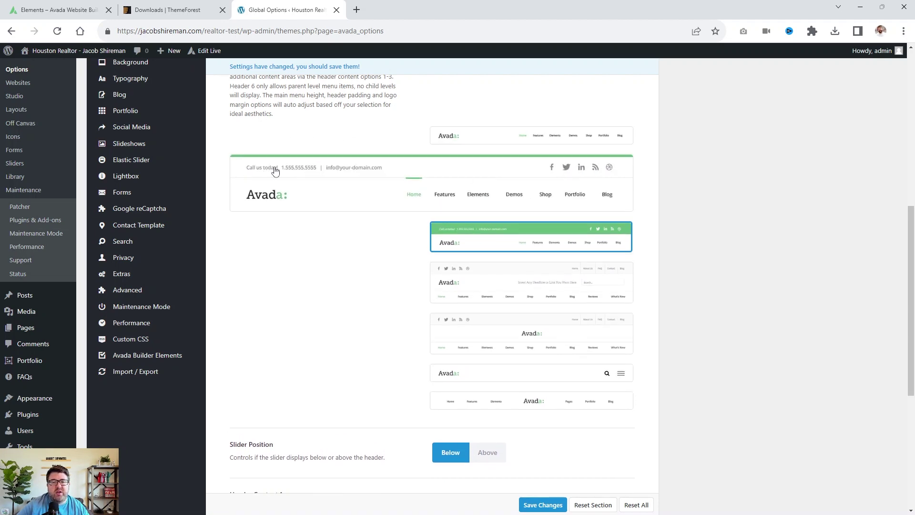
{"action": "mouse_move", "coordinate": [450, 279]}
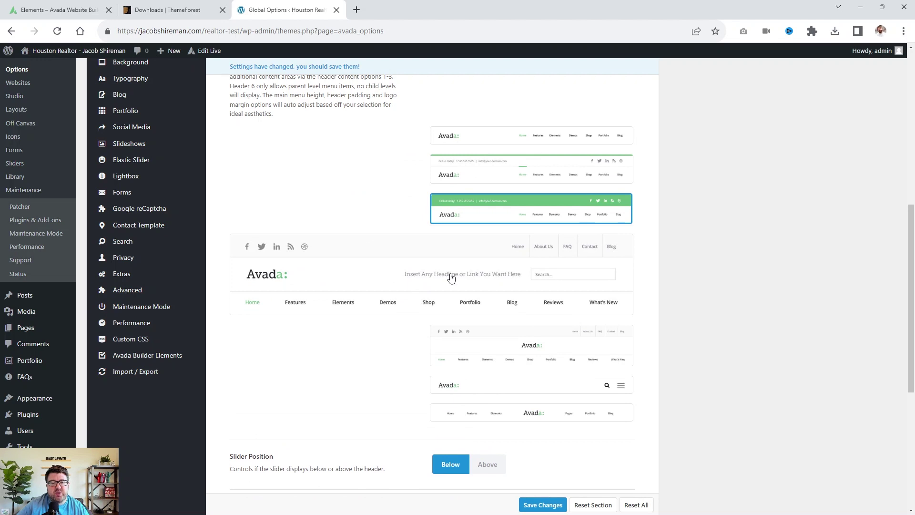
{"action": "mouse_move", "coordinate": [485, 337]}
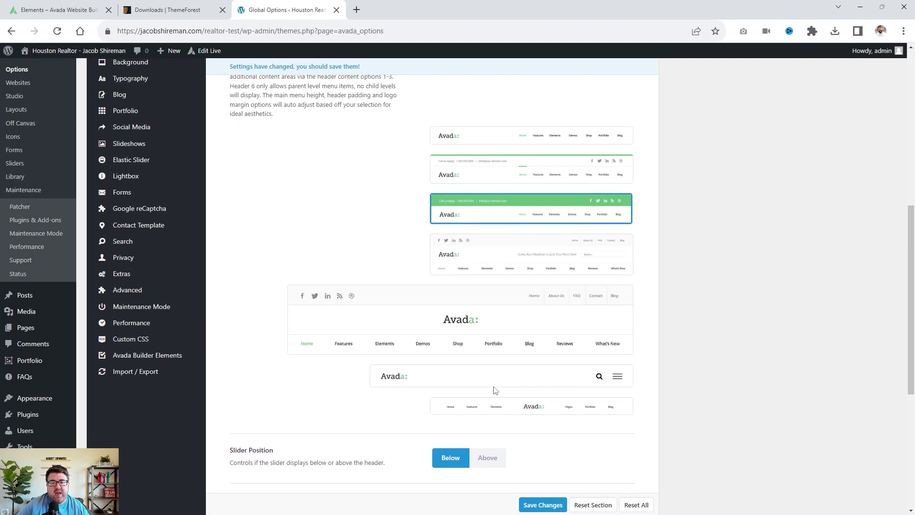
{"action": "scroll", "coordinate": [698, 378], "scroll_direction": "down", "scroll_amount": 2}
{"action": "scroll", "coordinate": [697, 378], "scroll_direction": "down", "scroll_amount": 2}
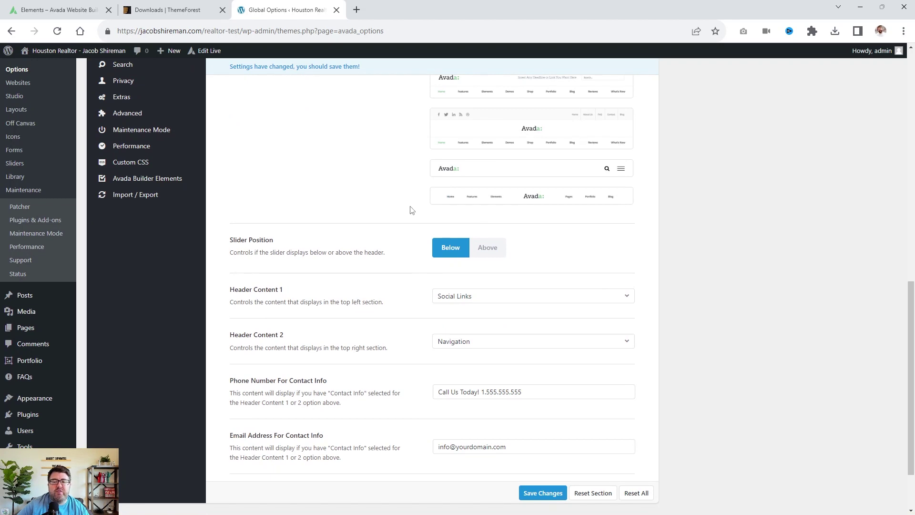
{"action": "mouse_move", "coordinate": [431, 212]}
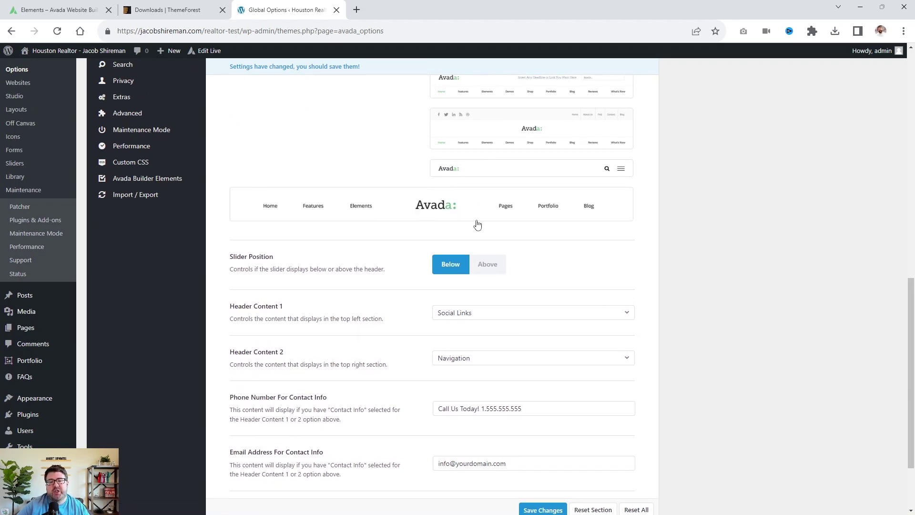
{"action": "scroll", "coordinate": [476, 224], "scroll_direction": "up", "scroll_amount": 3}
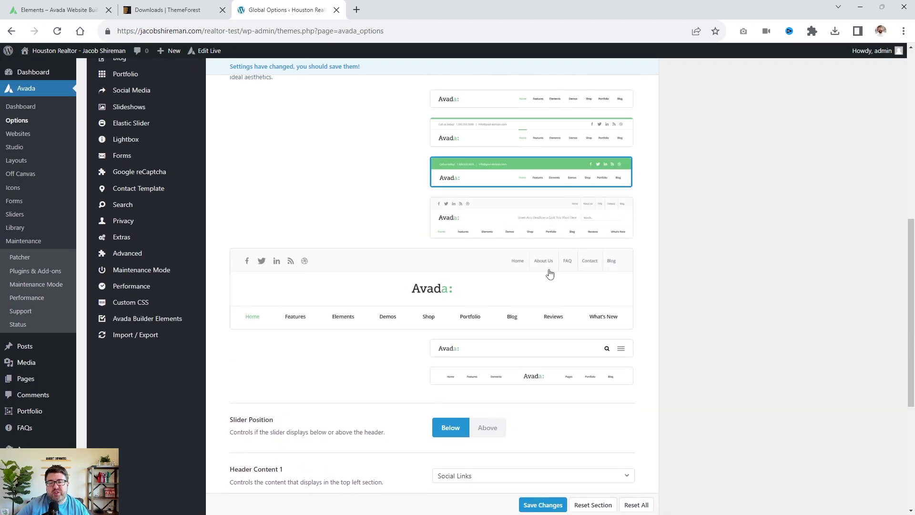
{"action": "mouse_move", "coordinate": [557, 231]}
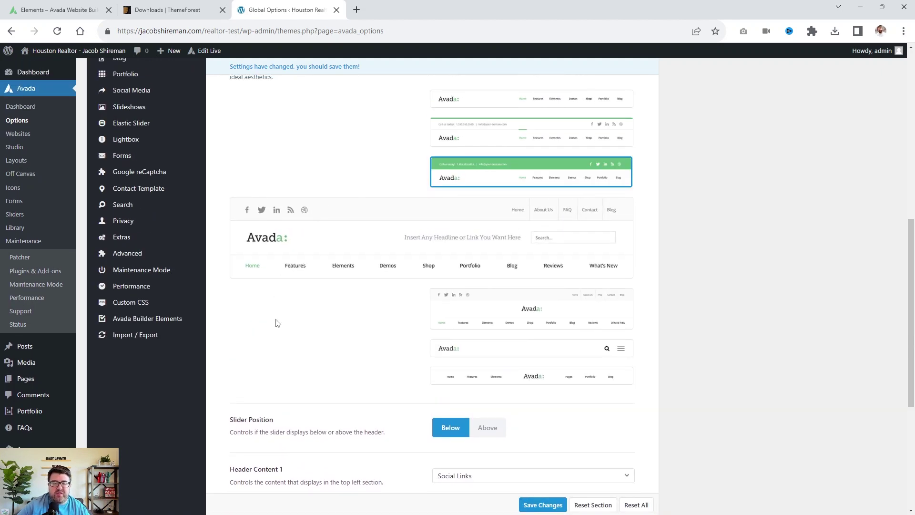
{"action": "scroll", "coordinate": [275, 359], "scroll_direction": "down", "scroll_amount": 5}
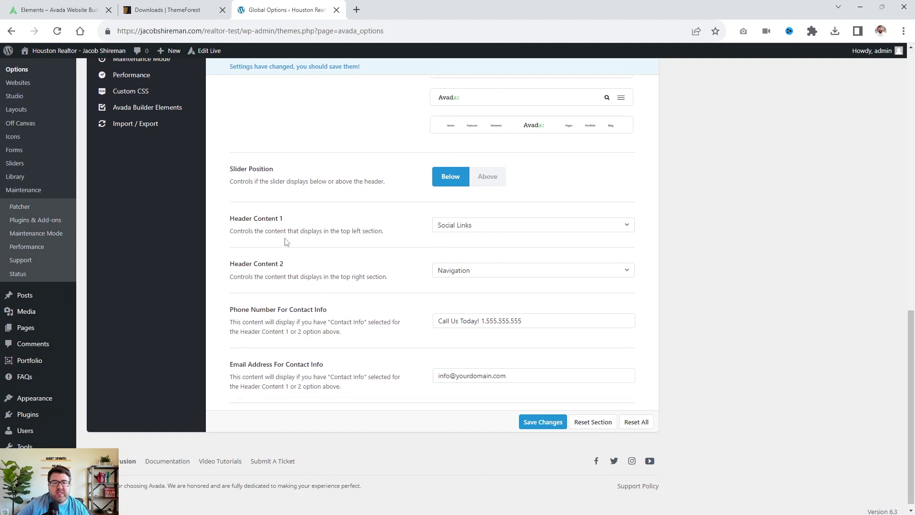
{"action": "scroll", "coordinate": [286, 242], "scroll_direction": "up", "scroll_amount": 8}
{"action": "scroll", "coordinate": [286, 240], "scroll_direction": "down", "scroll_amount": 4}
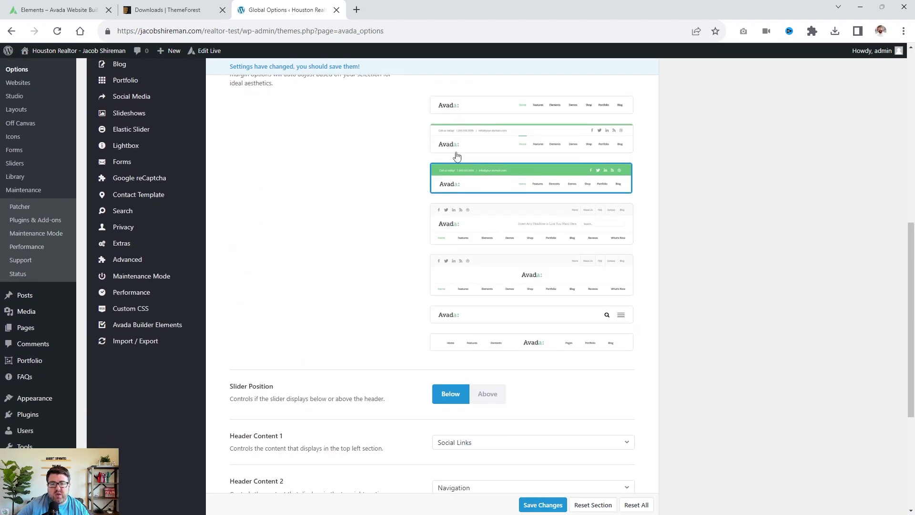
{"action": "mouse_move", "coordinate": [457, 143]}
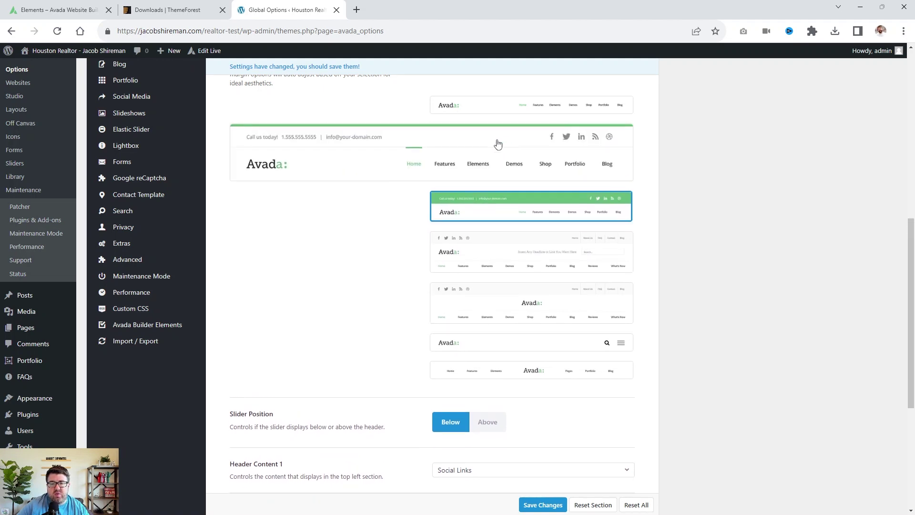
{"action": "scroll", "coordinate": [573, 224], "scroll_direction": "down", "scroll_amount": 3}
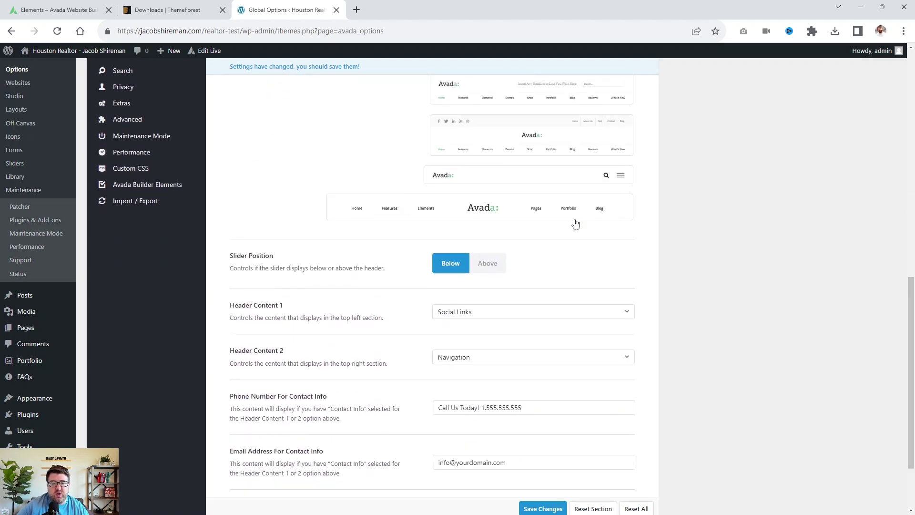
{"action": "scroll", "coordinate": [548, 232], "scroll_direction": "down", "scroll_amount": 2}
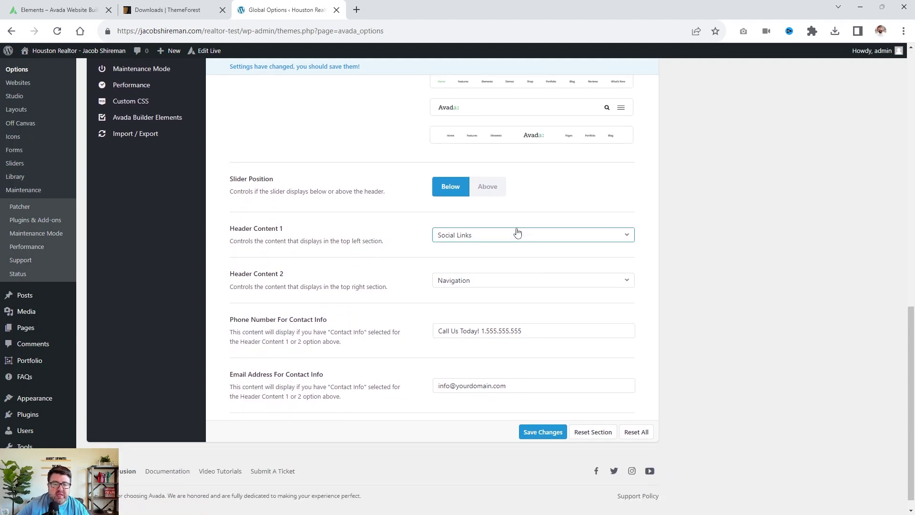
Set Header Content 1 to Contact Info and Header Content 2 to Social Links.
{"action": "left_click", "coordinate": [494, 281]}
{"action": "left_click", "coordinate": [494, 281]}
{"action": "left_click", "coordinate": [527, 331]}
{"action": "left_click", "coordinate": [538, 344]}
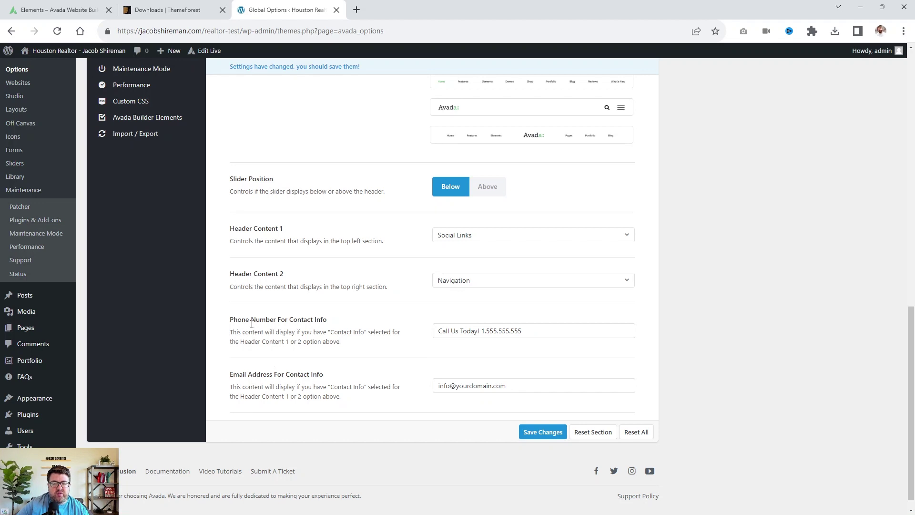
{"action": "left_click", "coordinate": [467, 284]}
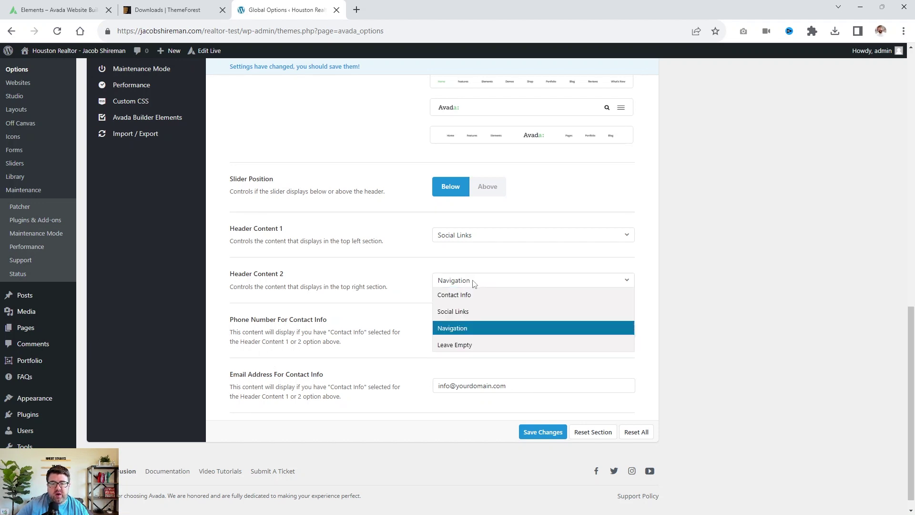
{"action": "left_click", "coordinate": [474, 294]}
{"action": "left_click", "coordinate": [466, 241]}
{"action": "left_click", "coordinate": [460, 250]}
{"action": "left_click", "coordinate": [472, 281]}
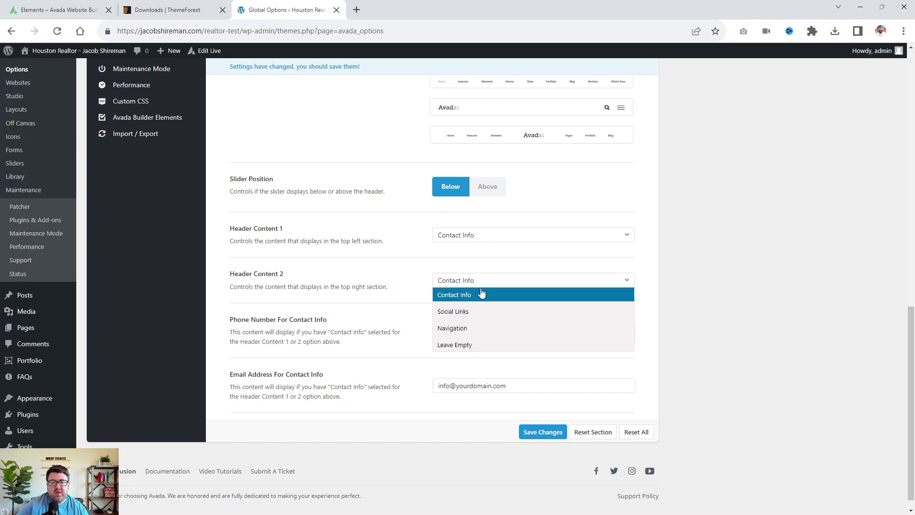
{"action": "left_click", "coordinate": [471, 313]}
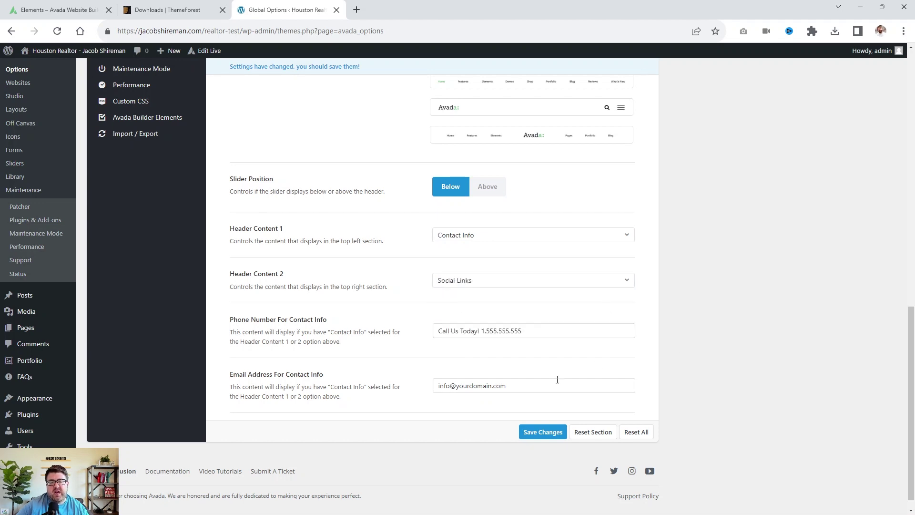
{"action": "scroll", "coordinate": [501, 301], "scroll_direction": "up", "scroll_amount": 6}
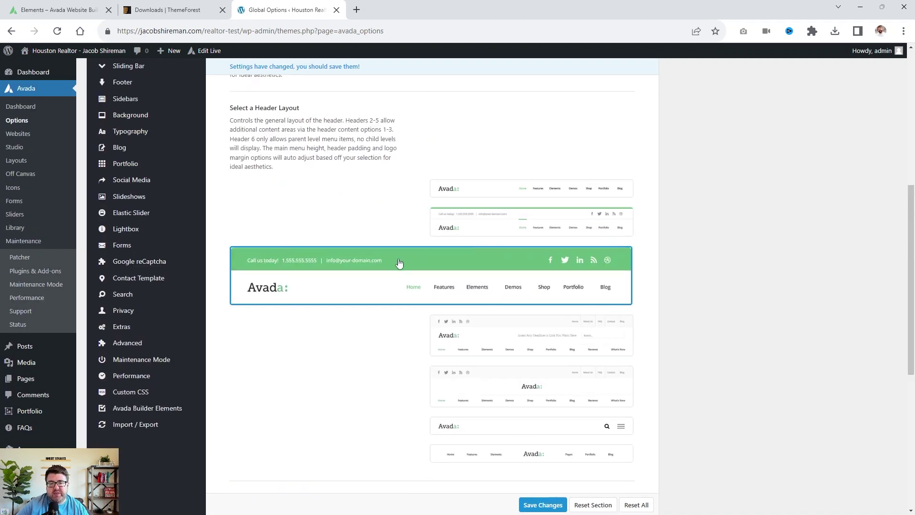
{"action": "scroll", "coordinate": [286, 265], "scroll_direction": "up", "scroll_amount": 4}
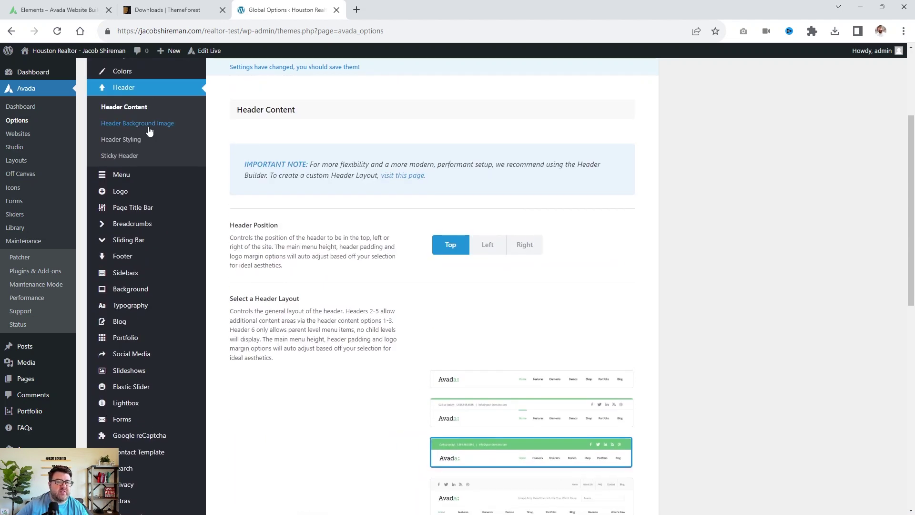
Look through the Avada Header Styling options.
{"action": "left_click", "coordinate": [127, 141]}
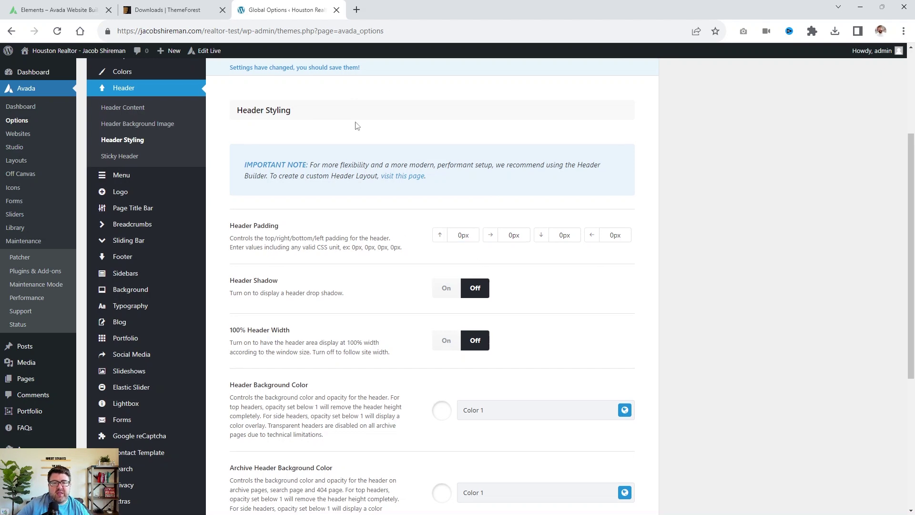
{"action": "scroll", "coordinate": [357, 127], "scroll_direction": "up", "scroll_amount": 3}
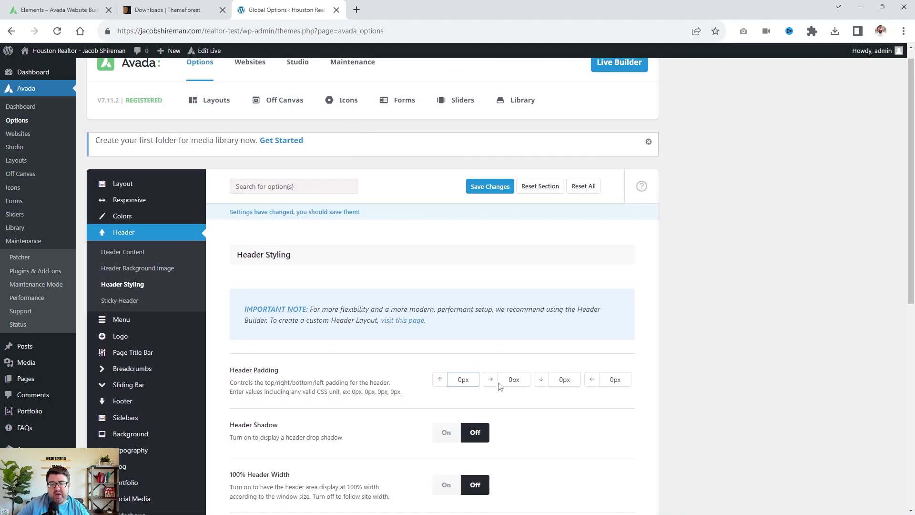
{"action": "scroll", "coordinate": [567, 367], "scroll_direction": "down", "scroll_amount": 4}
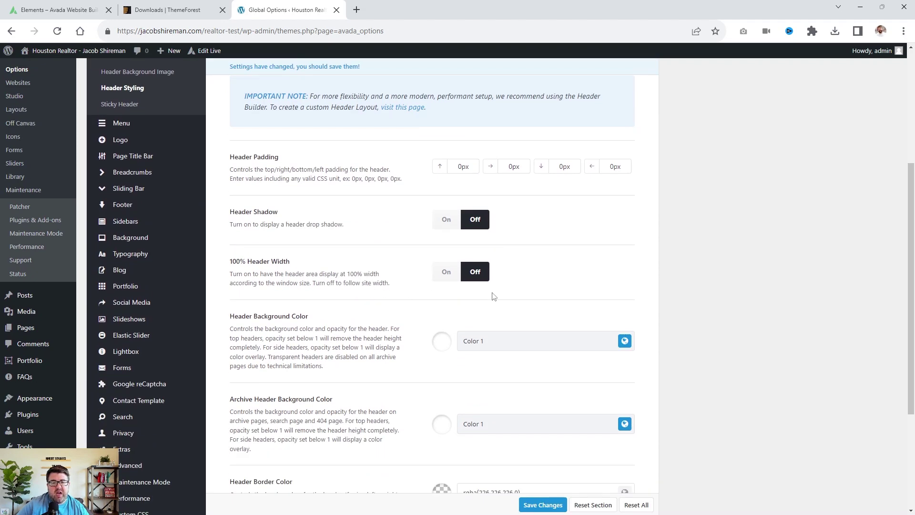
{"action": "scroll", "coordinate": [288, 250], "scroll_direction": "up", "scroll_amount": 5}
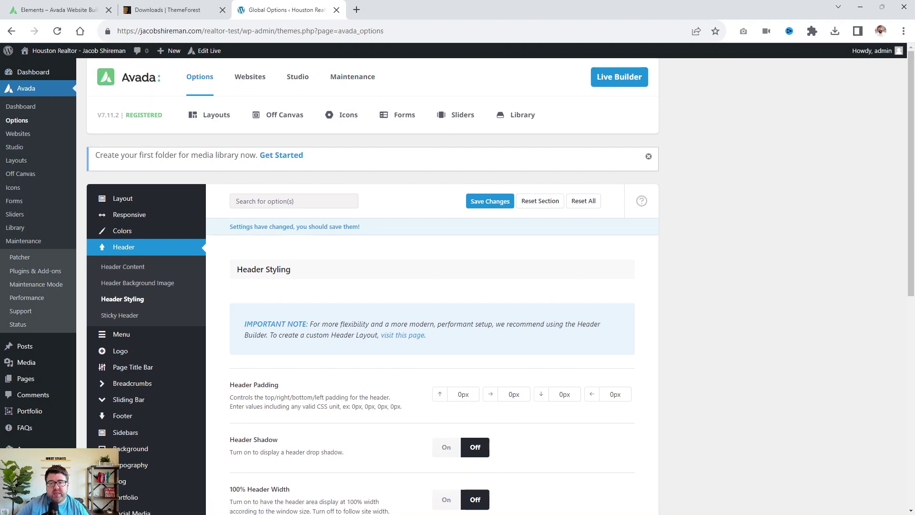
{"action": "scroll", "coordinate": [533, 351], "scroll_direction": "down", "scroll_amount": 8}
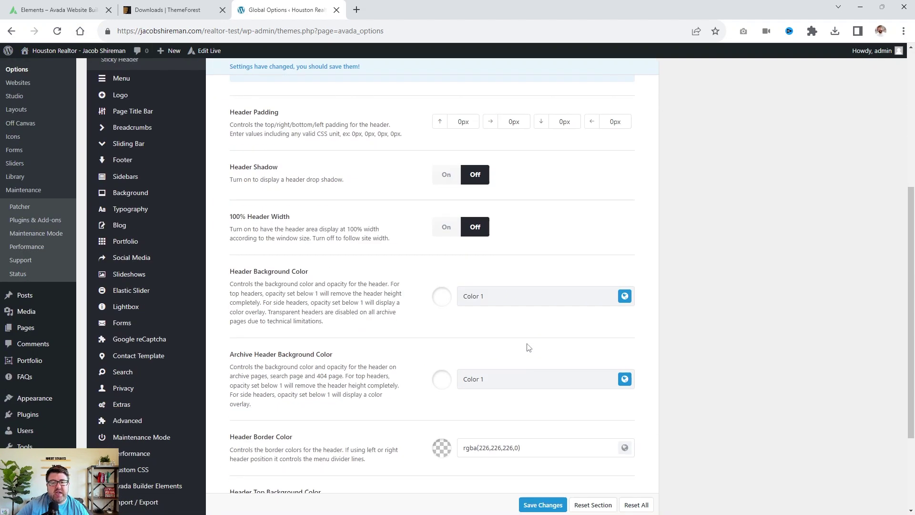
{"action": "scroll", "coordinate": [526, 347], "scroll_direction": "up", "scroll_amount": 7}
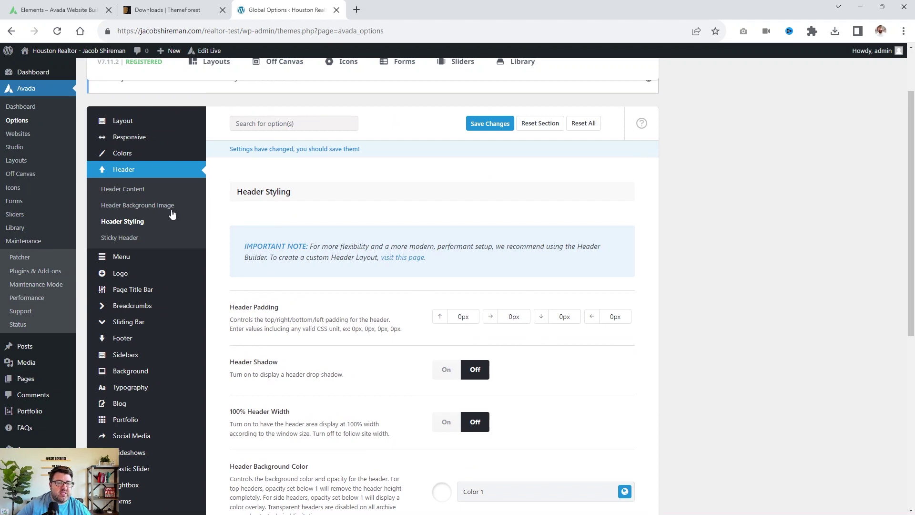
Show the Sticky Header settings: sticky header on, tablet and mobile sticky off, shadow on.
{"action": "left_click", "coordinate": [114, 238]}
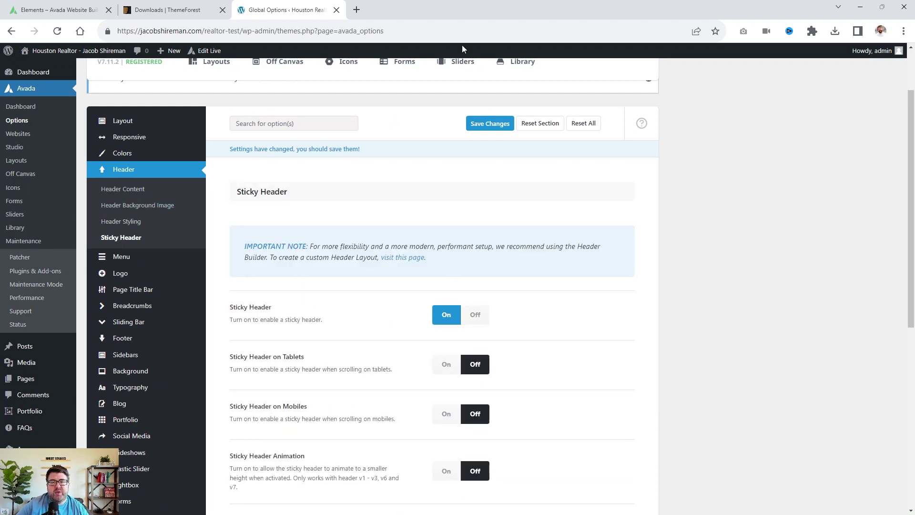
{"action": "scroll", "coordinate": [552, 252], "scroll_direction": "down", "scroll_amount": 2}
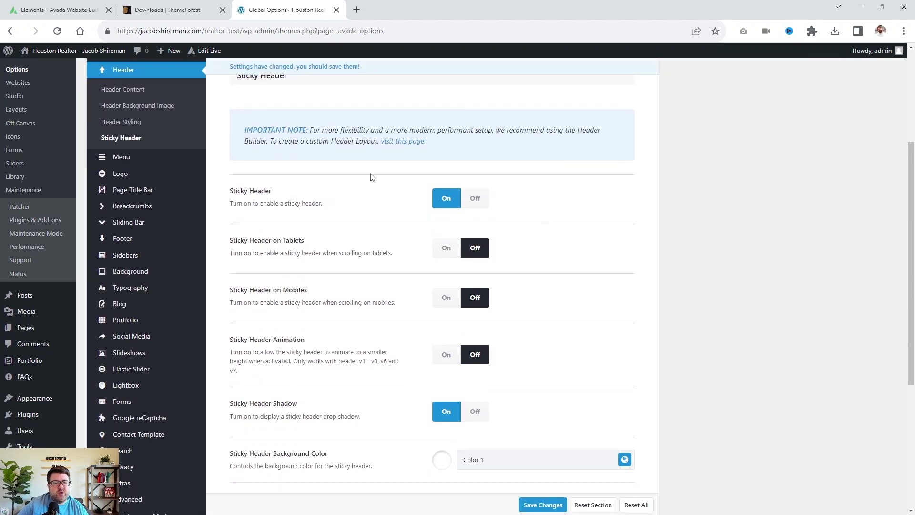
{"action": "mouse_move", "coordinate": [124, 158]}
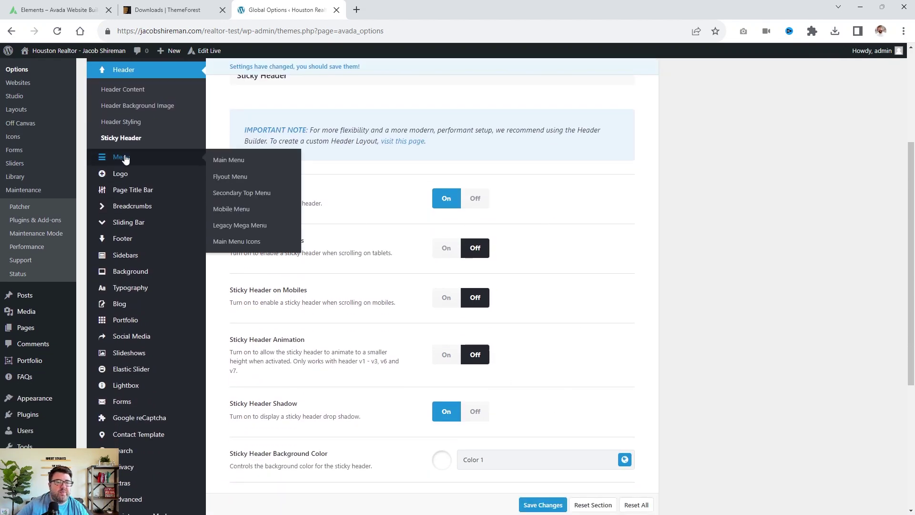
Review the Main Menu settings: 94px menu height, Top Bar highlight style, 48px item padding.
{"action": "left_click", "coordinate": [125, 158]}
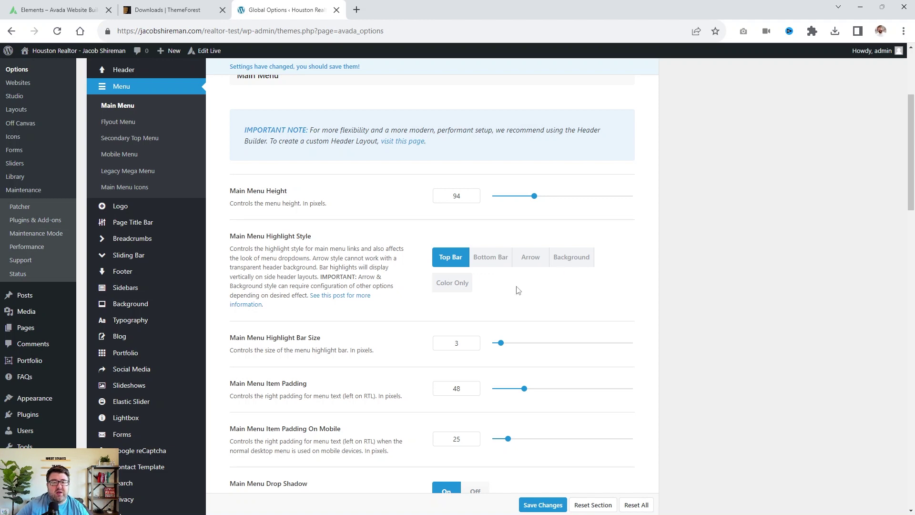
{"action": "scroll", "coordinate": [537, 296], "scroll_direction": "down", "scroll_amount": 13}
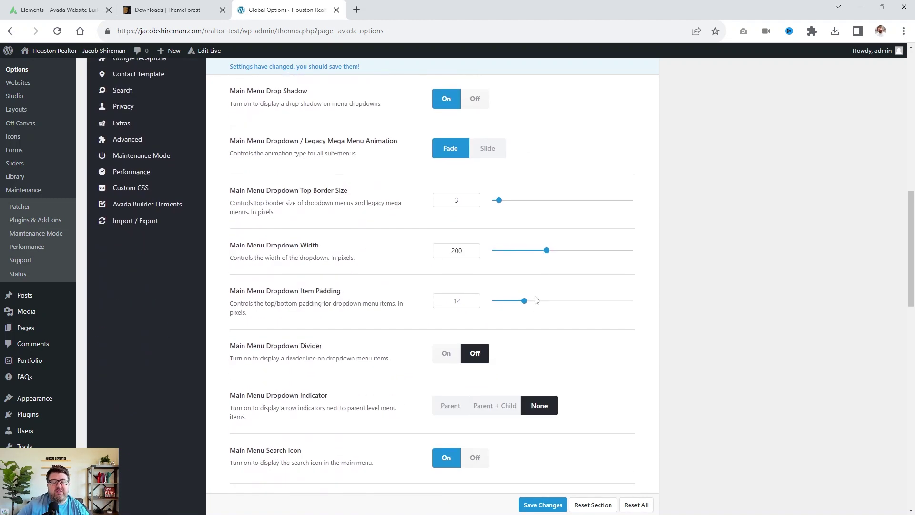
{"action": "scroll", "coordinate": [281, 224], "scroll_direction": "up", "scroll_amount": 15}
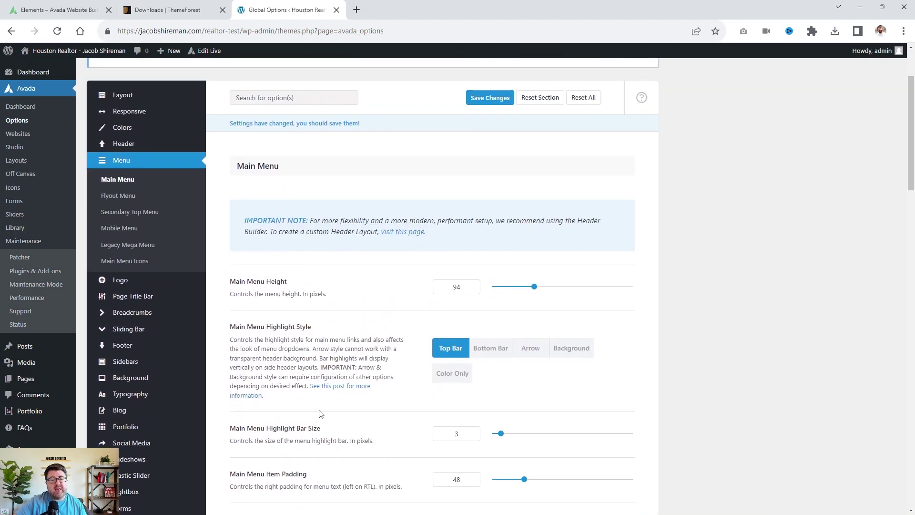
Review the Avada Logo settings, then bring up the Favicon icon upload options.
{"action": "left_click", "coordinate": [139, 281]}
{"action": "scroll", "coordinate": [413, 253], "scroll_direction": "down", "scroll_amount": 3}
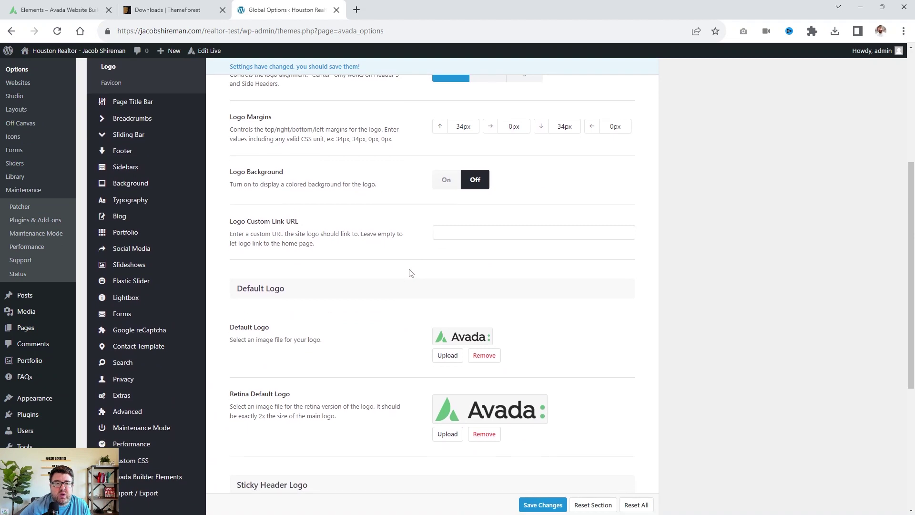
{"action": "scroll", "coordinate": [480, 162], "scroll_direction": "up", "scroll_amount": 3}
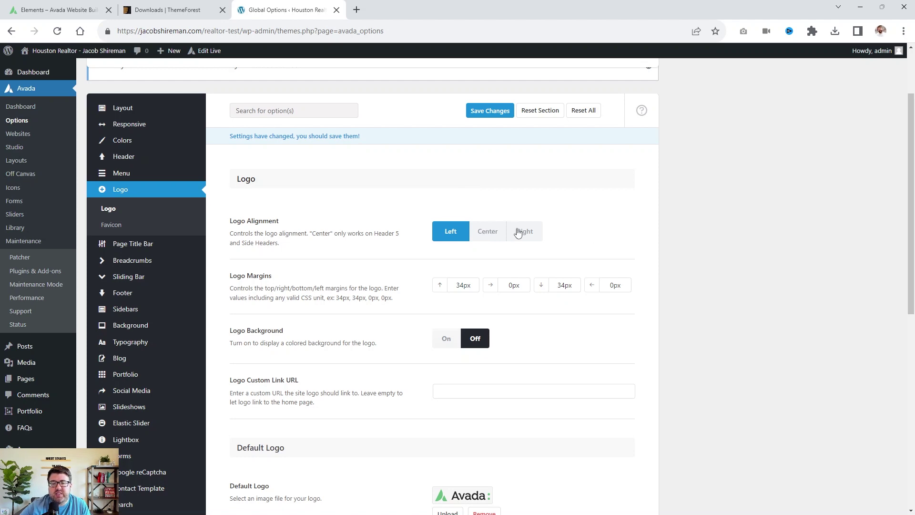
{"action": "scroll", "coordinate": [505, 267], "scroll_direction": "down", "scroll_amount": 6}
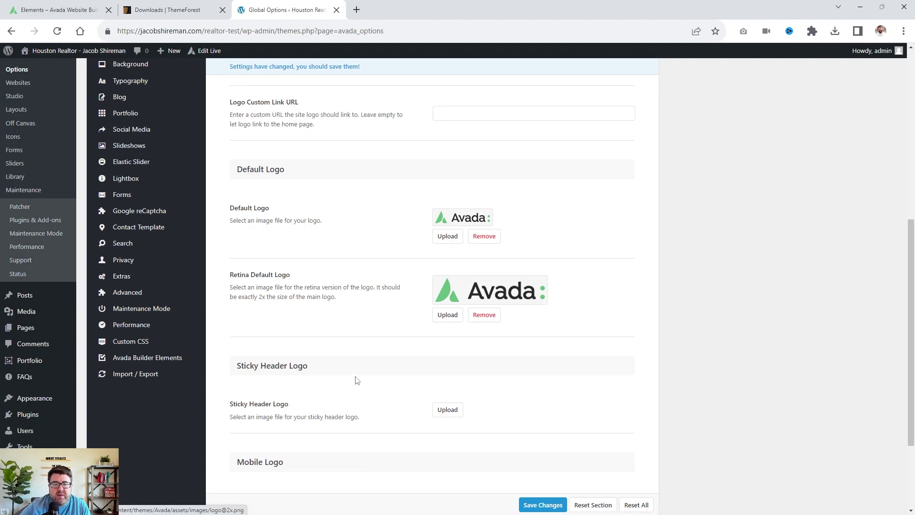
{"action": "scroll", "coordinate": [277, 312], "scroll_direction": "down", "scroll_amount": 3}
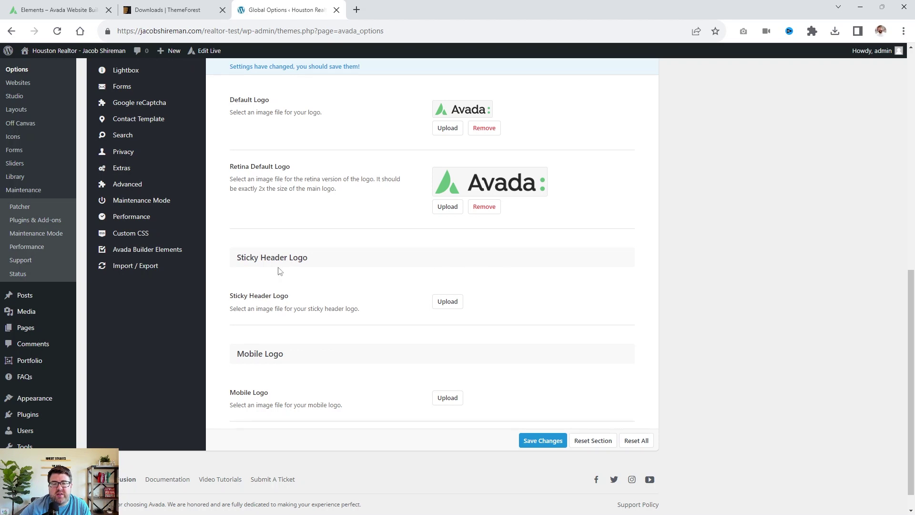
{"action": "scroll", "coordinate": [298, 239], "scroll_direction": "down", "scroll_amount": 1}
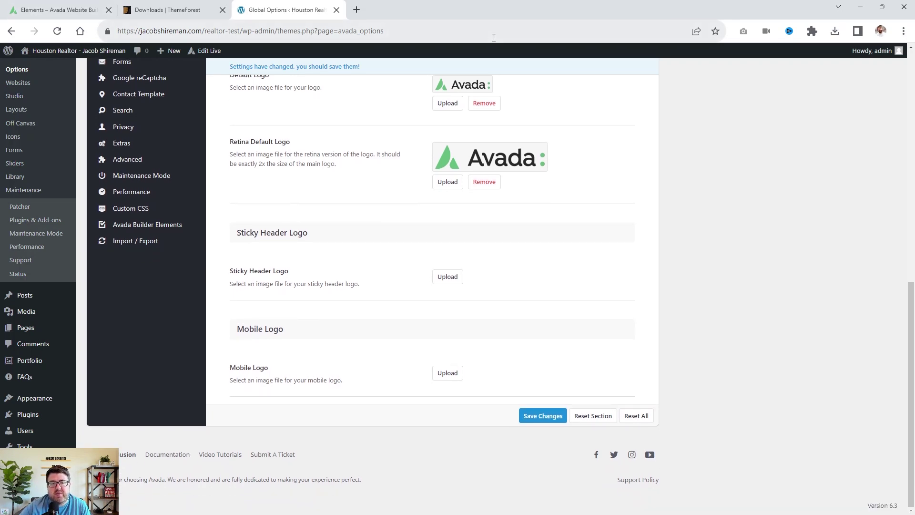
{"action": "scroll", "coordinate": [448, 375], "scroll_direction": "up", "scroll_amount": 9}
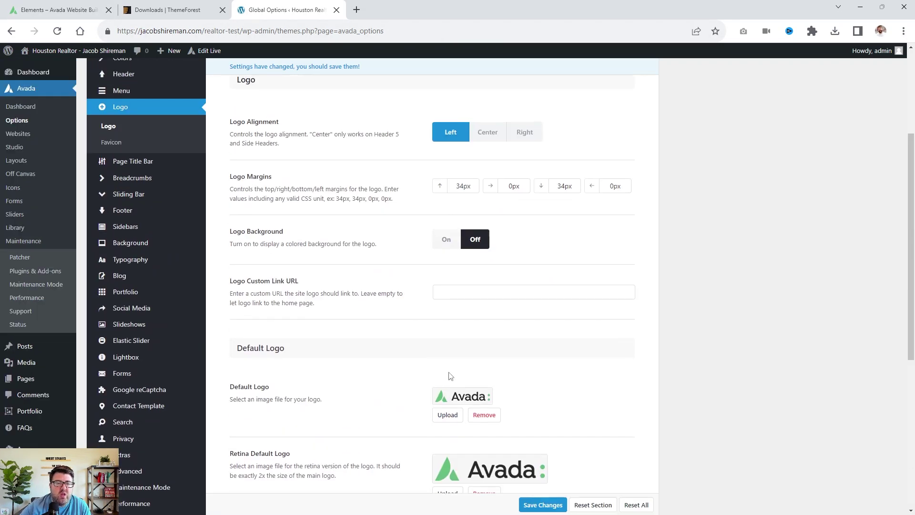
{"action": "left_click", "coordinate": [107, 194]}
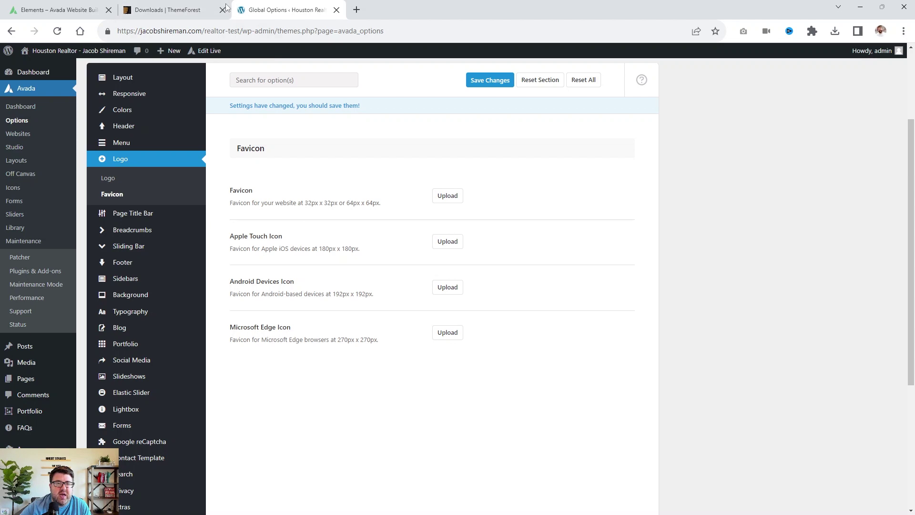
Review the Page Title Bar options: bar set to Hide, 300px desktop height.
{"action": "left_click", "coordinate": [160, 214]}
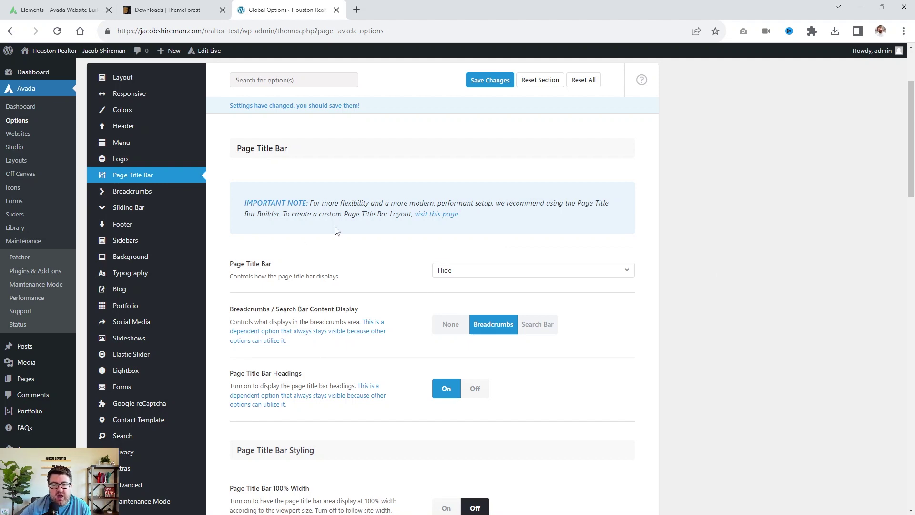
{"action": "scroll", "coordinate": [459, 306], "scroll_direction": "down", "scroll_amount": 2}
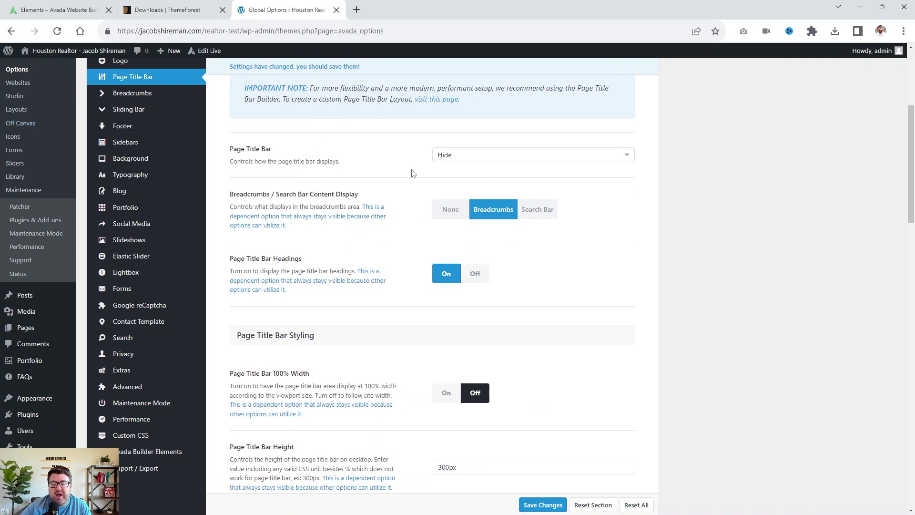
{"action": "scroll", "coordinate": [531, 292], "scroll_direction": "down", "scroll_amount": 3}
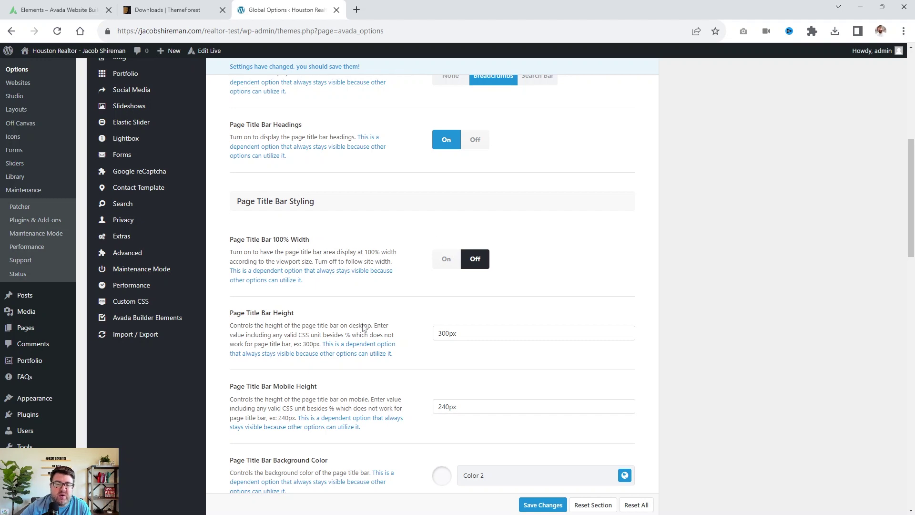
{"action": "scroll", "coordinate": [367, 238], "scroll_direction": "up", "scroll_amount": 5}
{"action": "scroll", "coordinate": [363, 271], "scroll_direction": "down", "scroll_amount": 1}
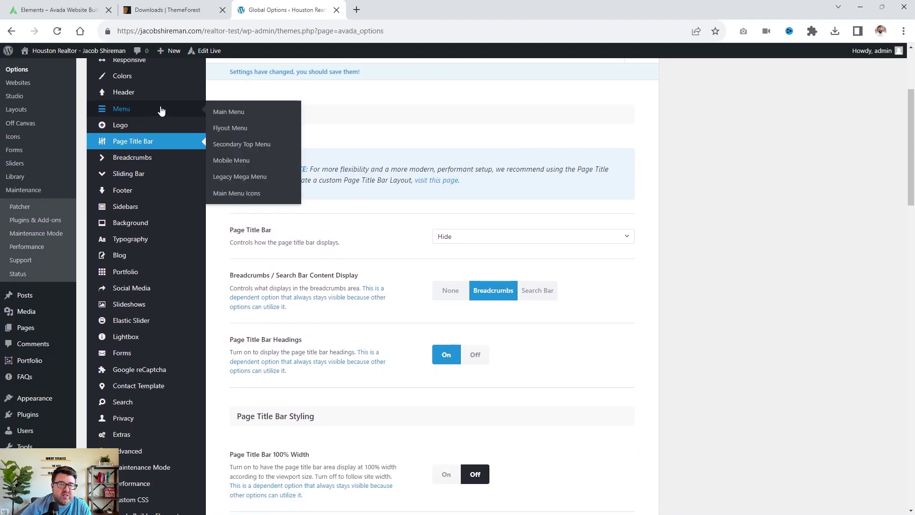
{"action": "scroll", "coordinate": [142, 162], "scroll_direction": "down", "scroll_amount": 1}
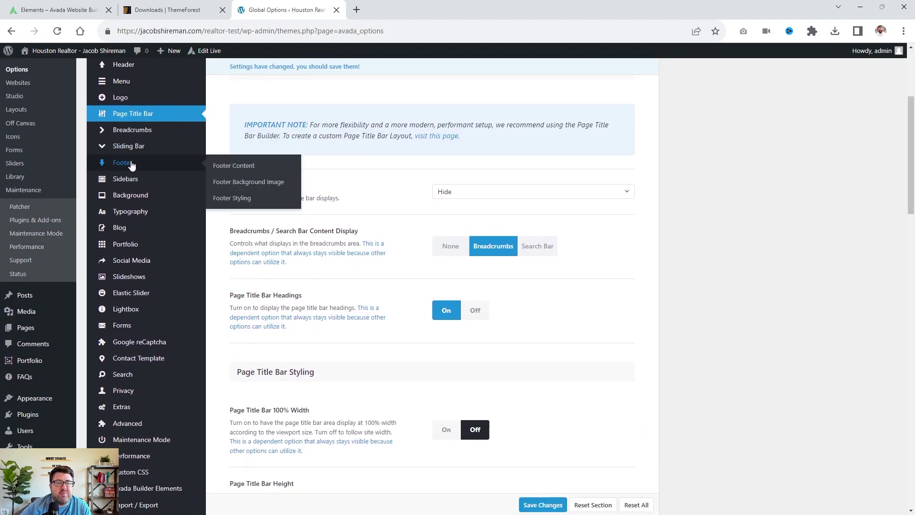
Look over the Footer content options, then open Sidebar Styling.
{"action": "left_click", "coordinate": [143, 164]}
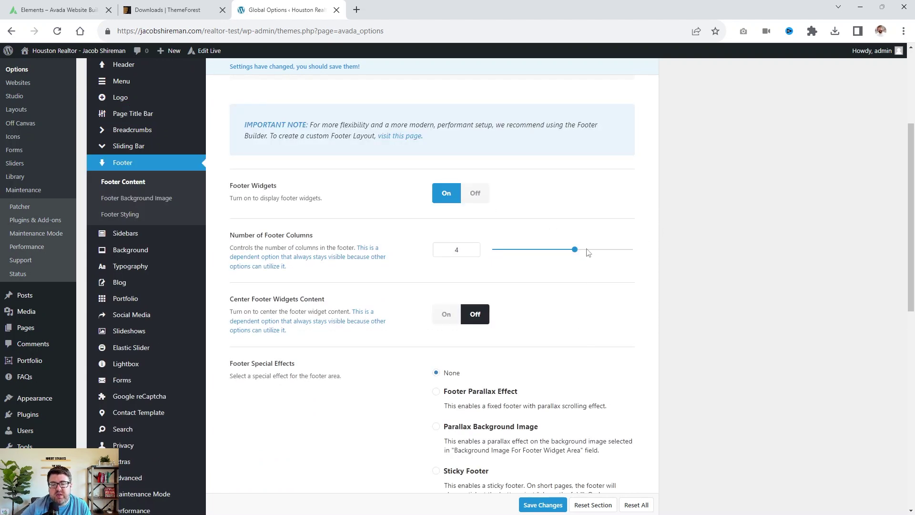
{"action": "scroll", "coordinate": [588, 252], "scroll_direction": "down", "scroll_amount": 9}
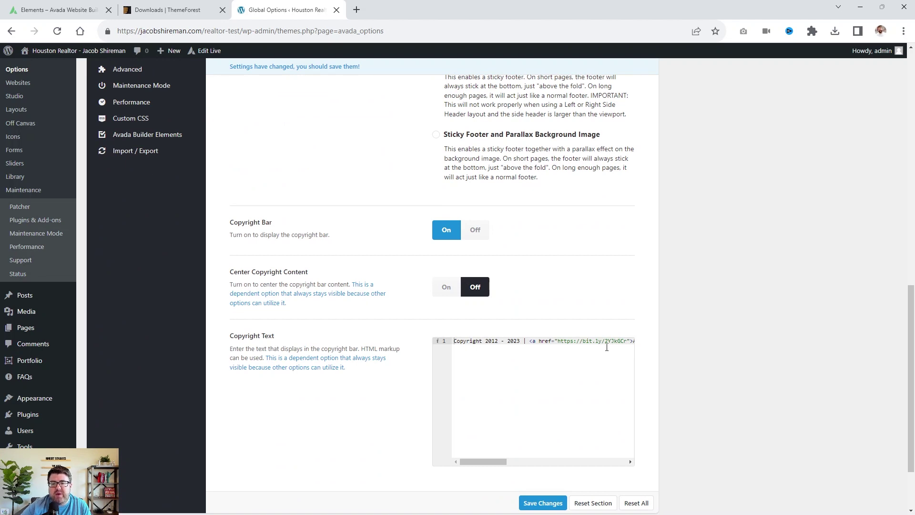
{"action": "scroll", "coordinate": [595, 328], "scroll_direction": "up", "scroll_amount": 4}
{"action": "scroll", "coordinate": [186, 218], "scroll_direction": "up", "scroll_amount": 2}
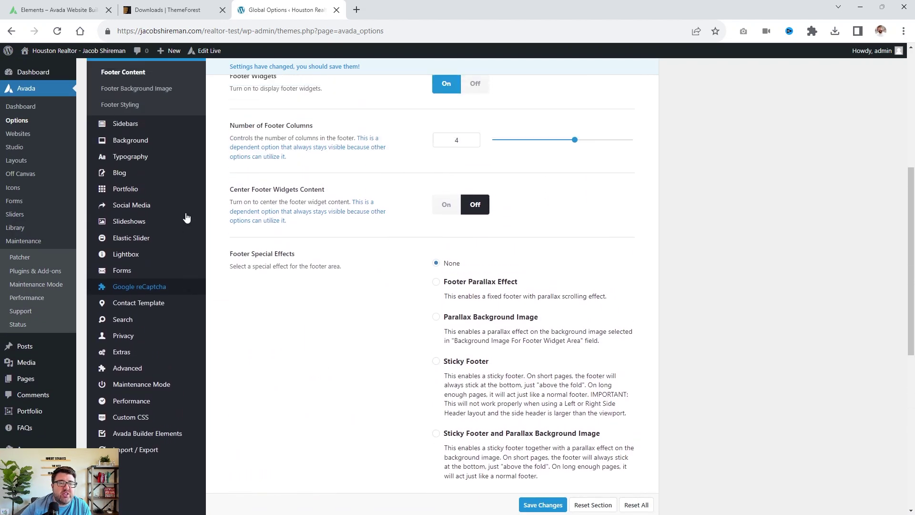
{"action": "left_click", "coordinate": [128, 155]}
{"action": "mouse_move", "coordinate": [130, 165]}
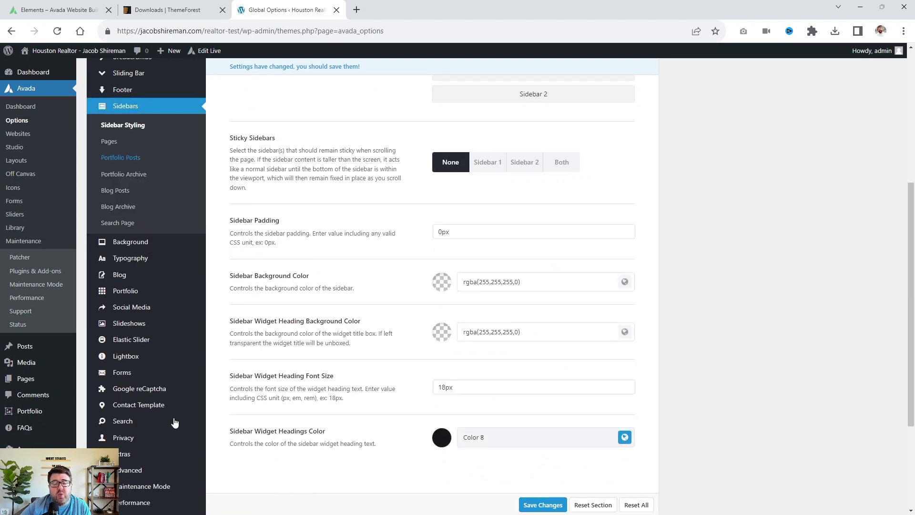
Glance at the avada.com tab and return to the WordPress Global Options.
{"action": "left_click", "coordinate": [50, 8]}
{"action": "mouse_move", "coordinate": [567, 74]}
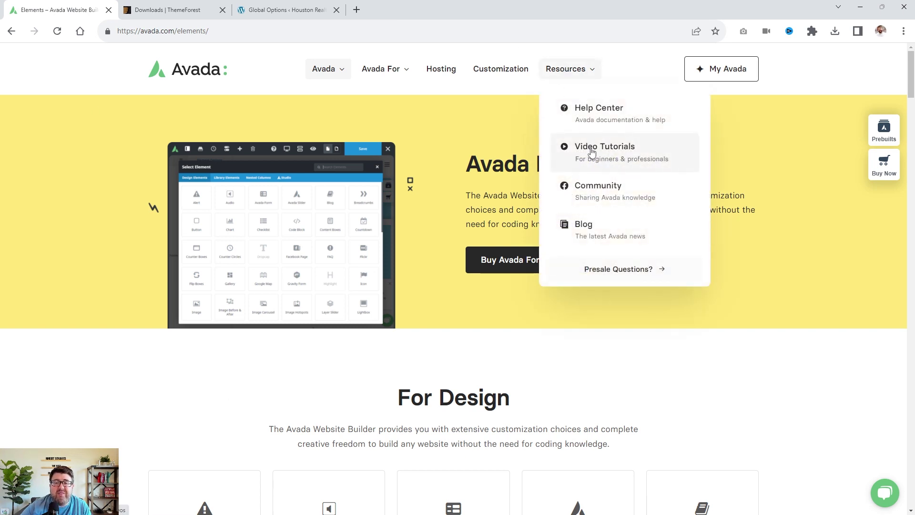
{"action": "left_click", "coordinate": [257, 10]}
{"action": "mouse_move", "coordinate": [155, 241]}
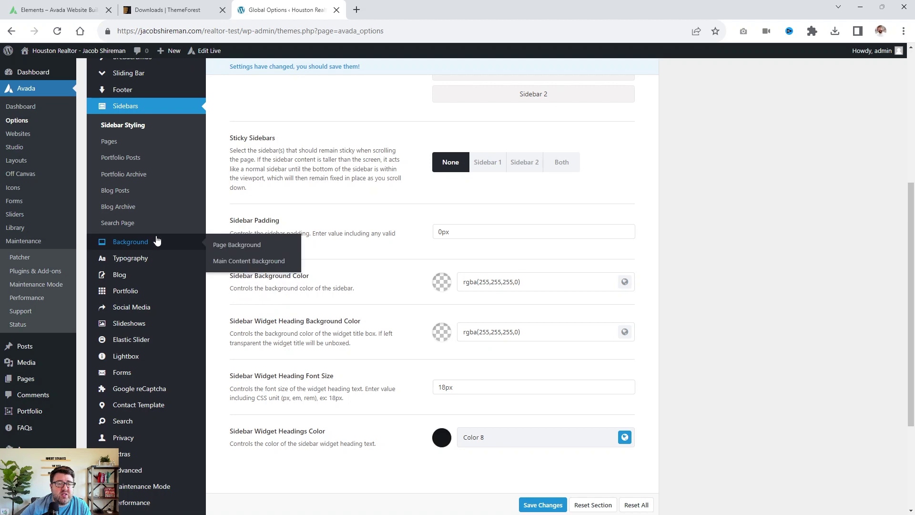
In Body Typography, set Link Color to Color 5 and Link Hover to Color 6.
{"action": "left_click", "coordinate": [148, 258]}
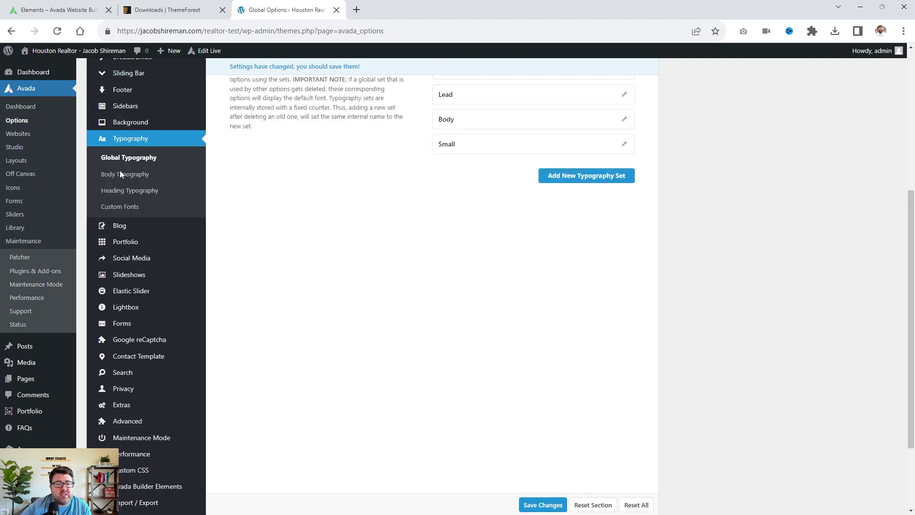
{"action": "left_click", "coordinate": [125, 175]}
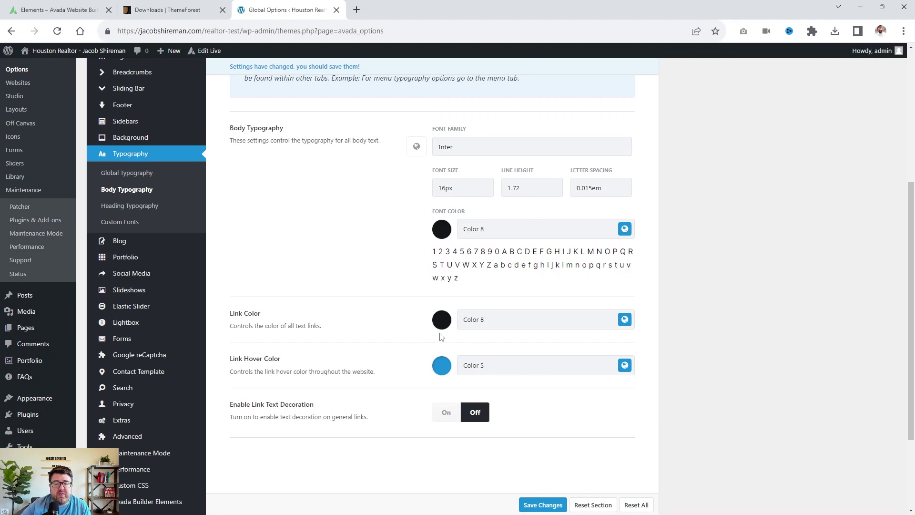
{"action": "left_click", "coordinate": [624, 320]}
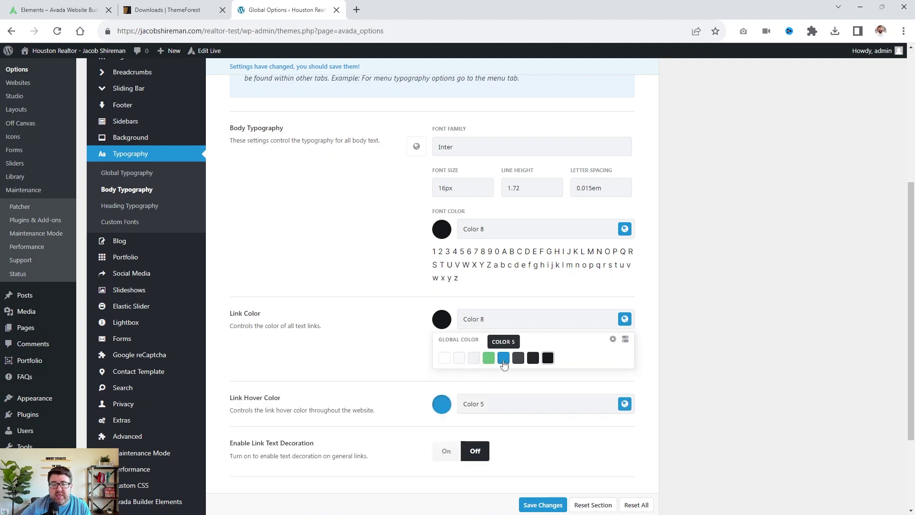
{"action": "left_click", "coordinate": [504, 357]}
{"action": "left_click", "coordinate": [625, 365]}
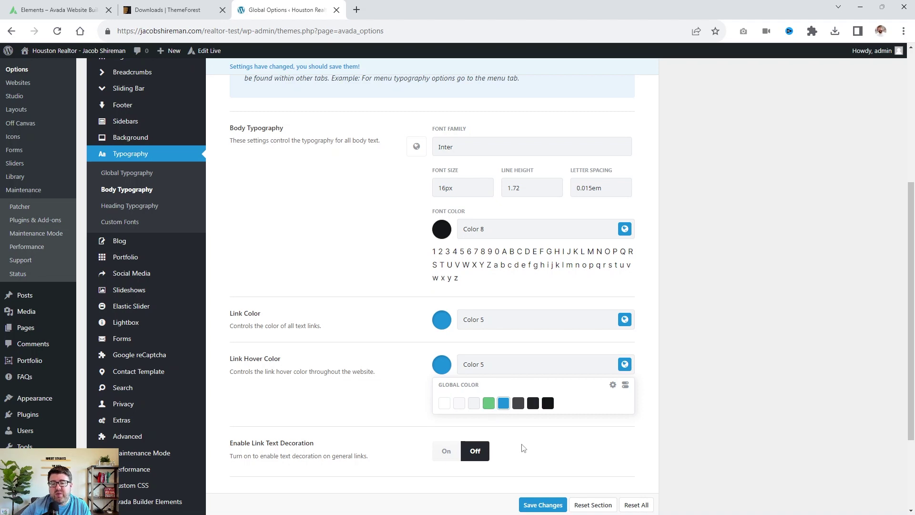
{"action": "left_click", "coordinate": [518, 403]}
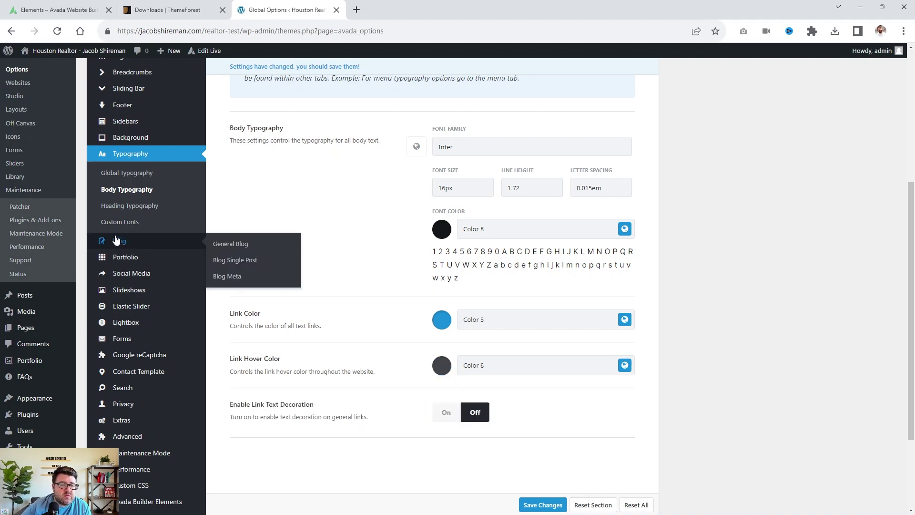
Switch H1 in Heading Typography to custom typography.
{"action": "left_click", "coordinate": [114, 212]}
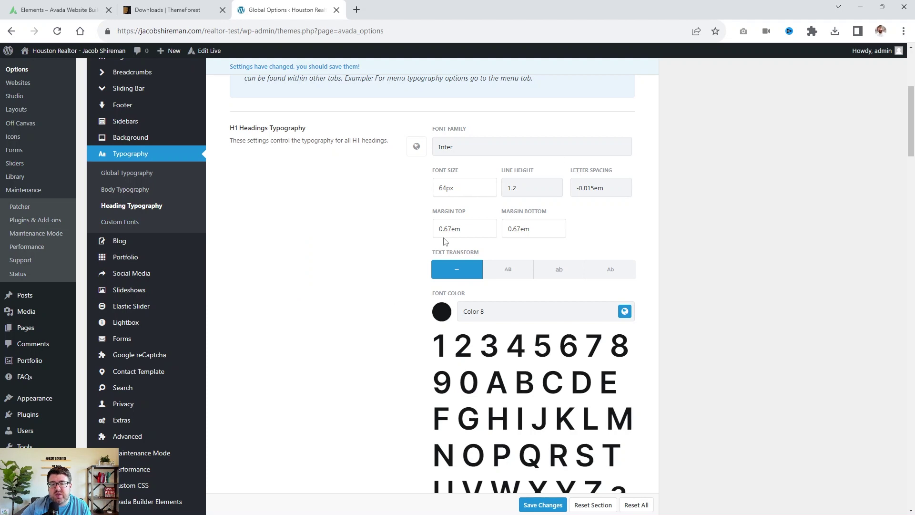
{"action": "left_click", "coordinate": [417, 146]}
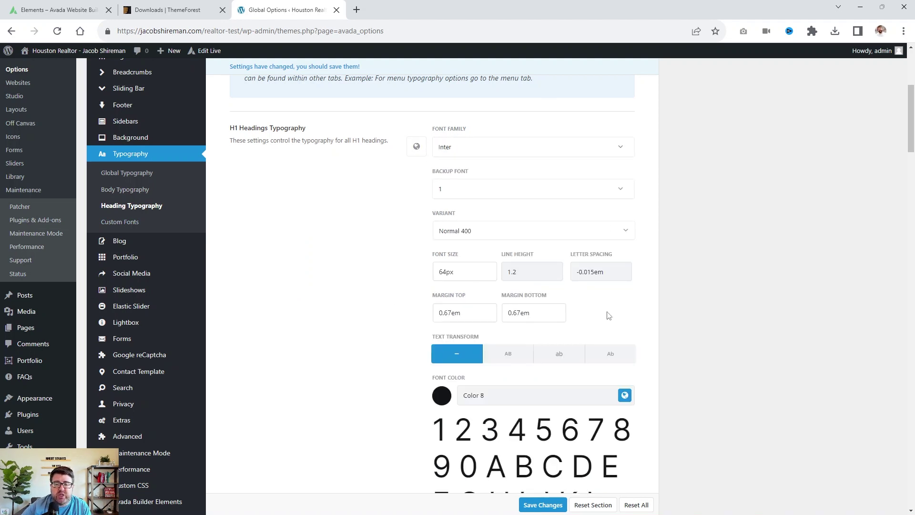
{"action": "scroll", "coordinate": [607, 314], "scroll_direction": "down", "scroll_amount": 6}
{"action": "scroll", "coordinate": [586, 315], "scroll_direction": "up", "scroll_amount": 6}
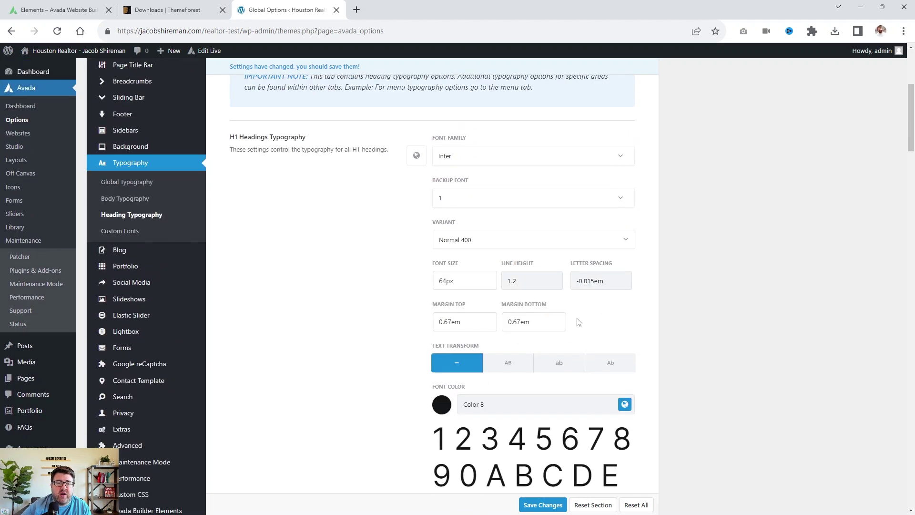
Browse the Blog and Forms options, ending on the empty Custom CSS section.
{"action": "left_click", "coordinate": [121, 250]}
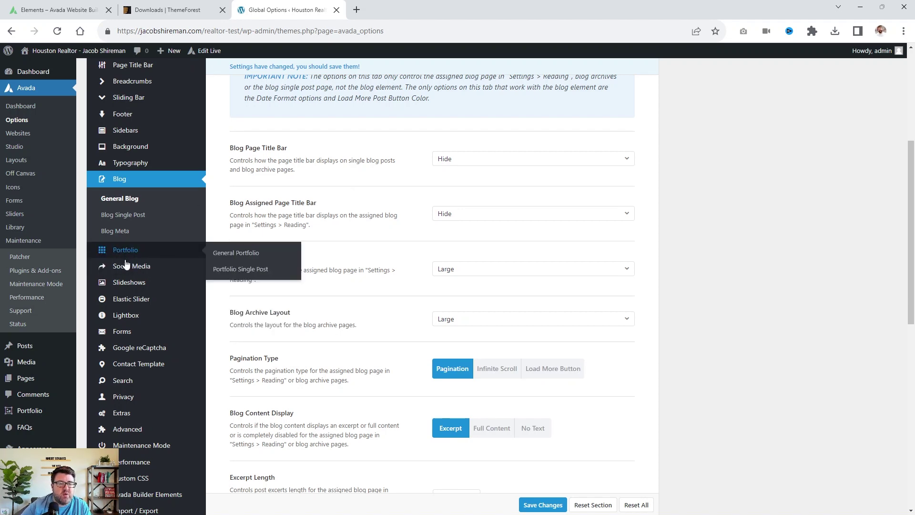
{"action": "mouse_move", "coordinate": [138, 269]}
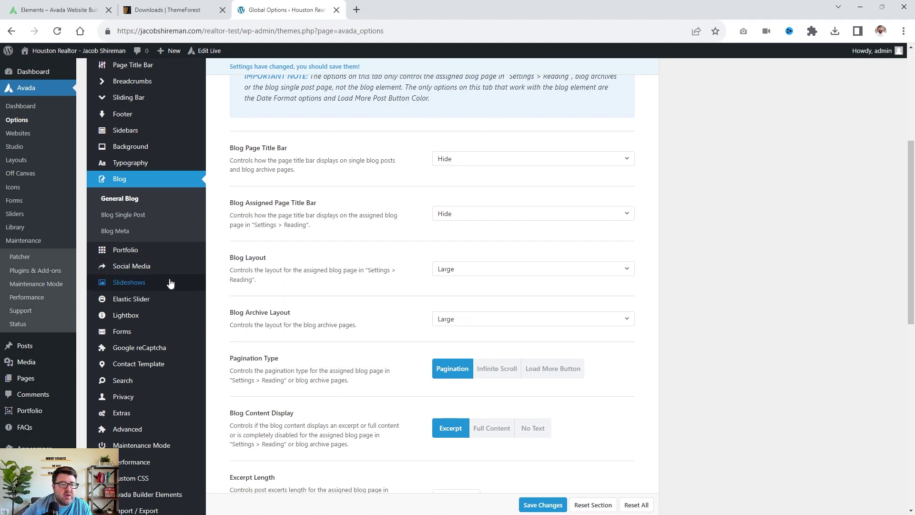
{"action": "scroll", "coordinate": [157, 281], "scroll_direction": "down", "scroll_amount": 3}
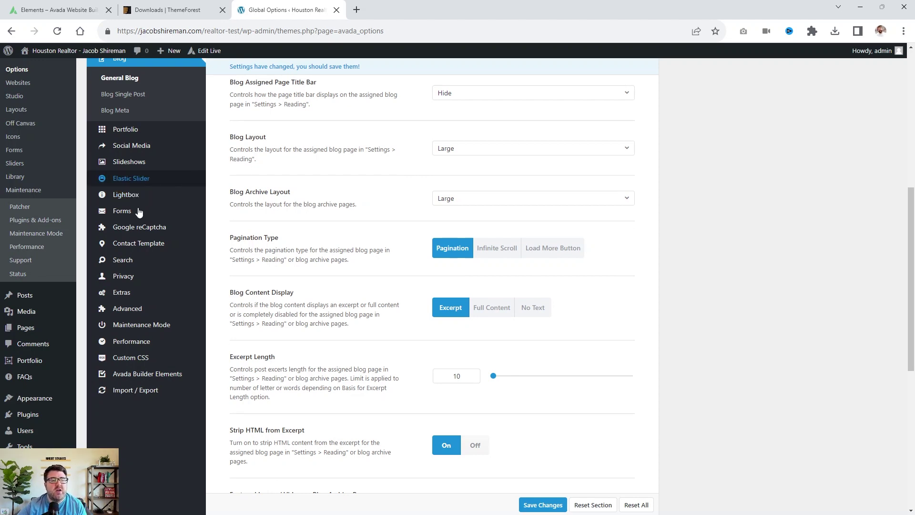
{"action": "left_click", "coordinate": [122, 223]}
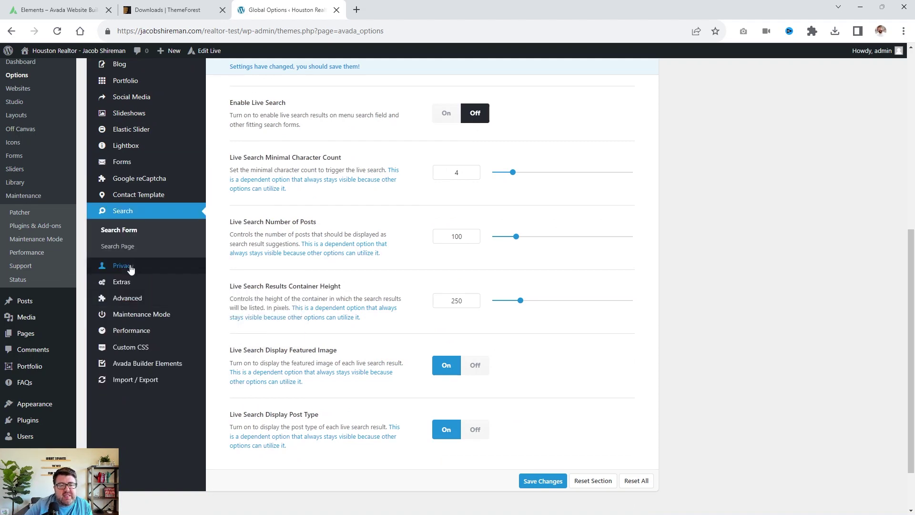
{"action": "left_click", "coordinate": [138, 348]}
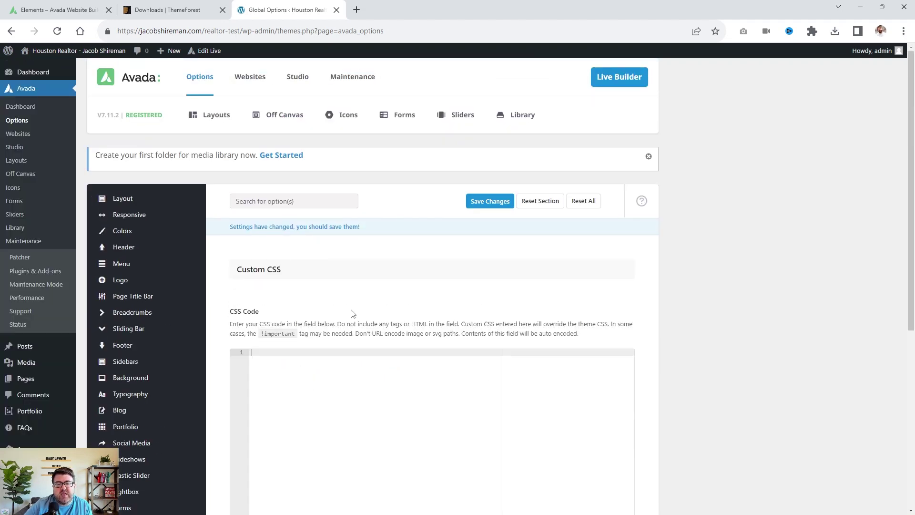
Open Advanced > Code Fields (Tracking etc.) in the Avada options.
{"action": "scroll", "coordinate": [755, 283], "scroll_direction": "down", "scroll_amount": 6}
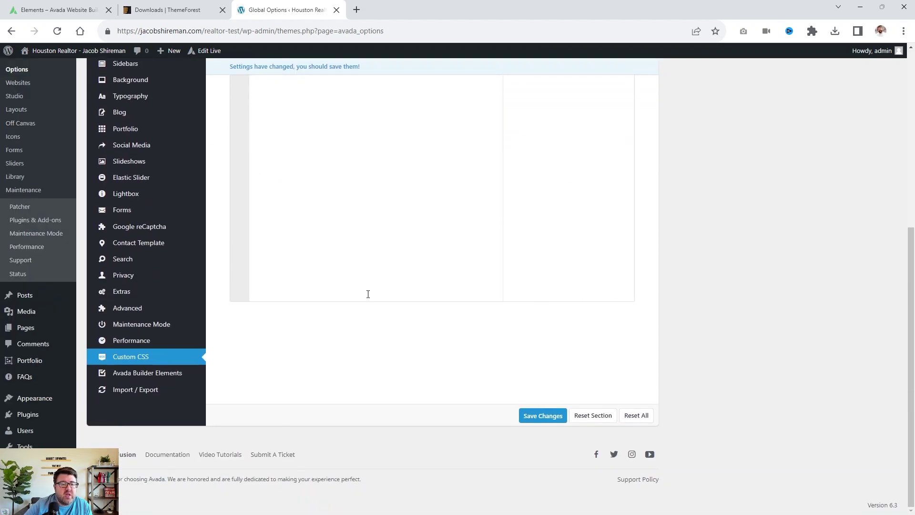
{"action": "mouse_move", "coordinate": [123, 310]}
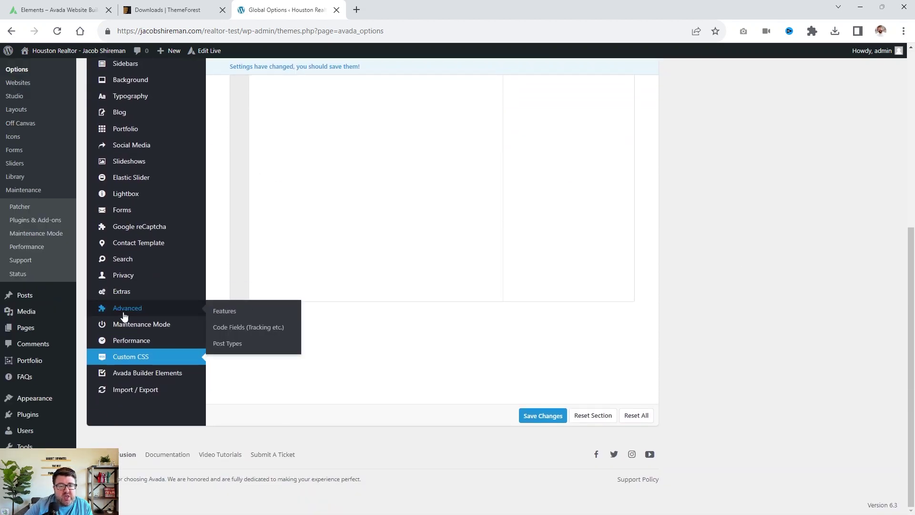
{"action": "left_click", "coordinate": [254, 328]}
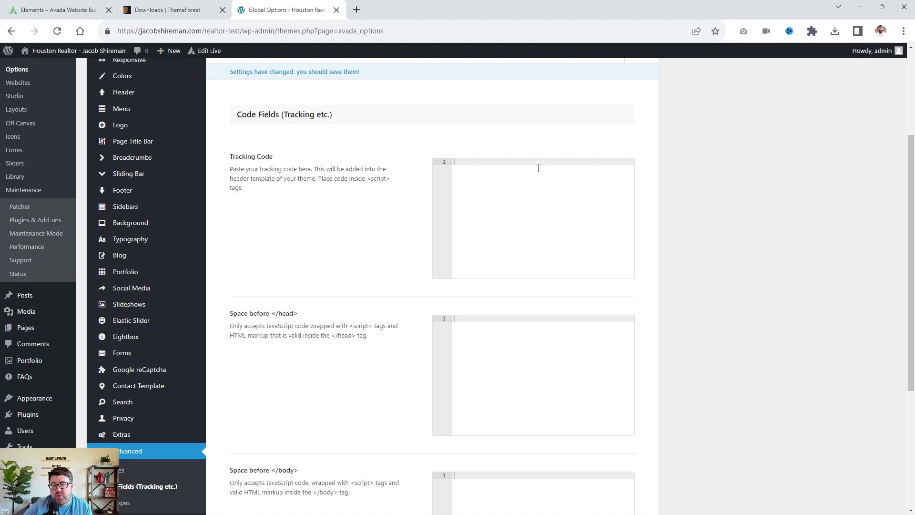
Read through the empty Tracking Code, head and body script fields.
{"action": "scroll", "coordinate": [539, 168], "scroll_direction": "down", "scroll_amount": 3}
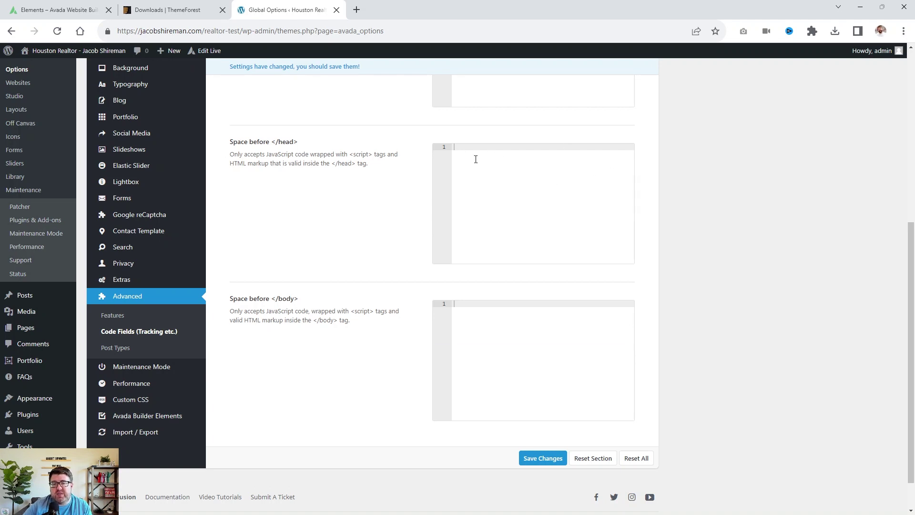
{"action": "scroll", "coordinate": [481, 157], "scroll_direction": "up", "scroll_amount": 5}
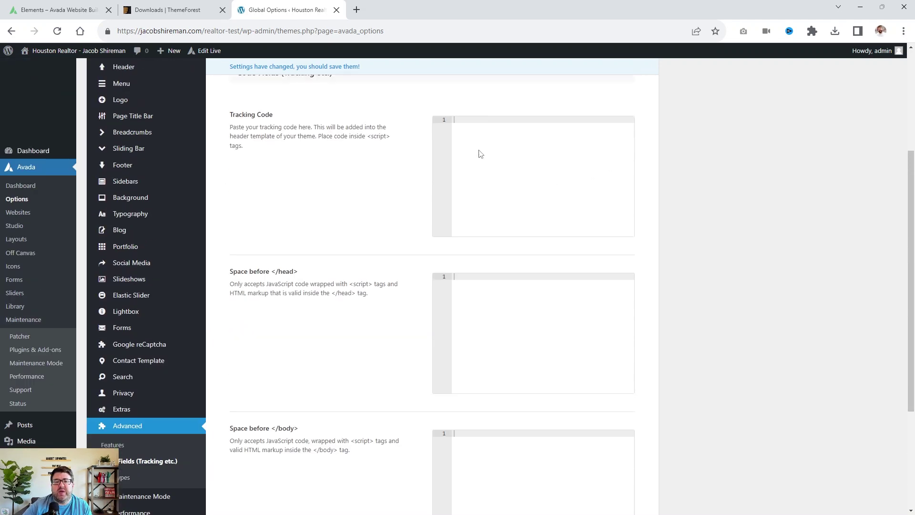
{"action": "scroll", "coordinate": [336, 173], "scroll_direction": "down", "scroll_amount": 2}
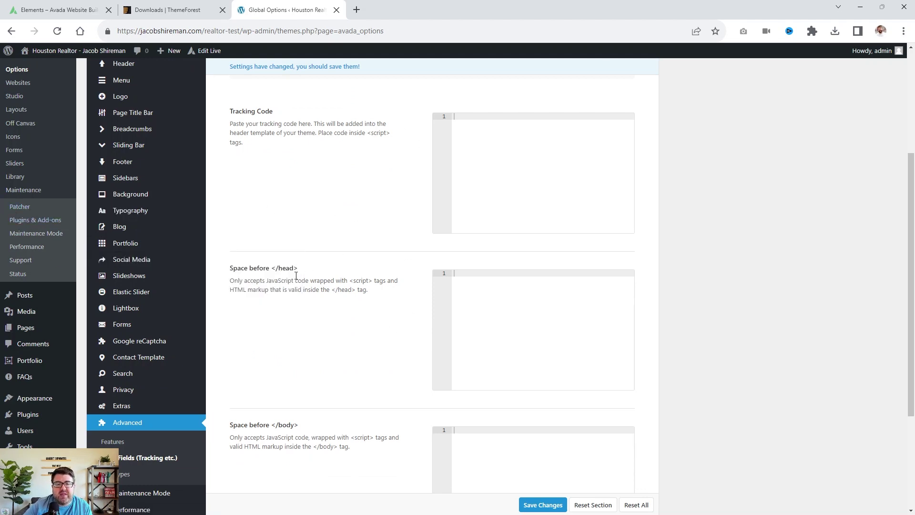
{"action": "left_click_drag", "start_coordinate": [283, 270], "coordinate": [224, 266]}
{"action": "left_click", "coordinate": [279, 277]}
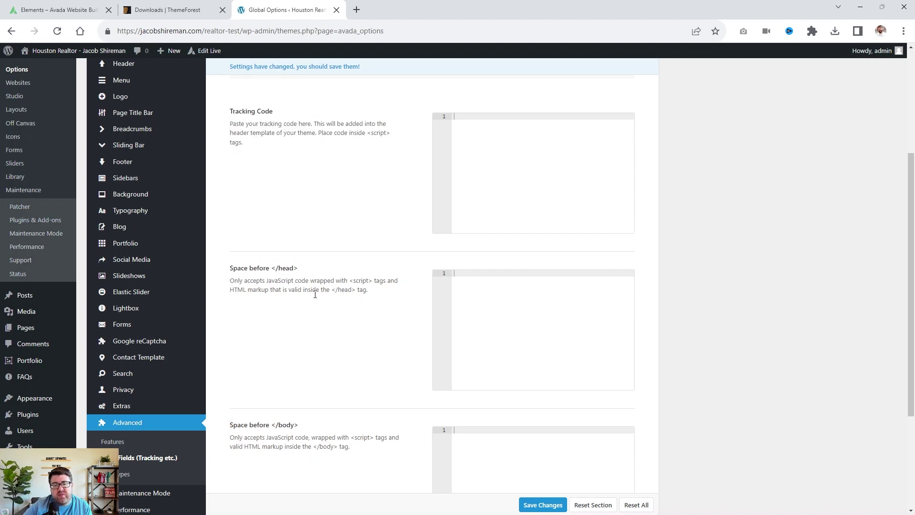
{"action": "scroll", "coordinate": [602, 353], "scroll_direction": "down", "scroll_amount": 3}
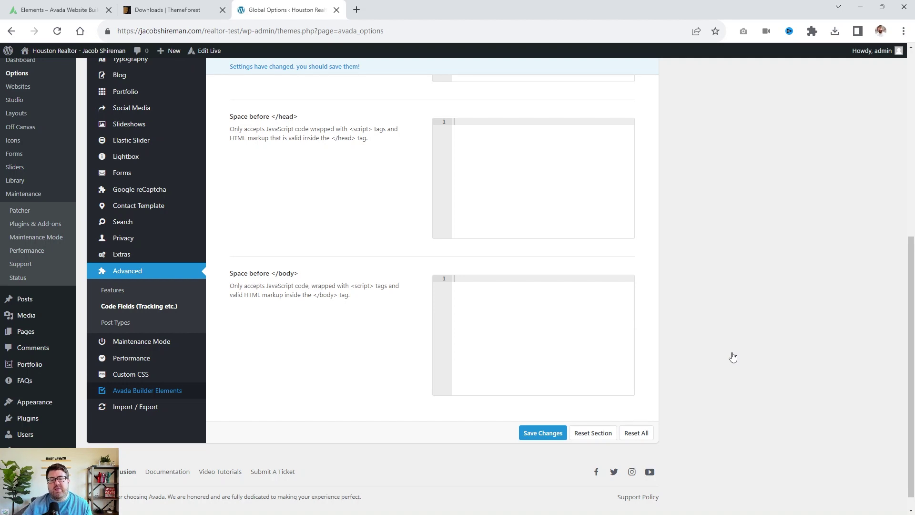
{"action": "scroll", "coordinate": [733, 357], "scroll_direction": "up", "scroll_amount": 7}
{"action": "scroll", "coordinate": [332, 265], "scroll_direction": "down", "scroll_amount": 3}
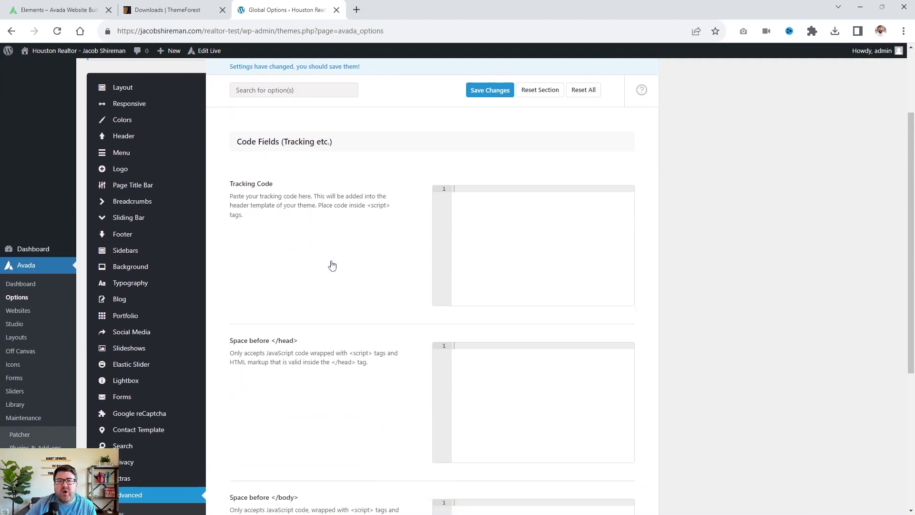
{"action": "scroll", "coordinate": [332, 265], "scroll_direction": "down", "scroll_amount": 4}
{"action": "left_click", "coordinate": [149, 427]}
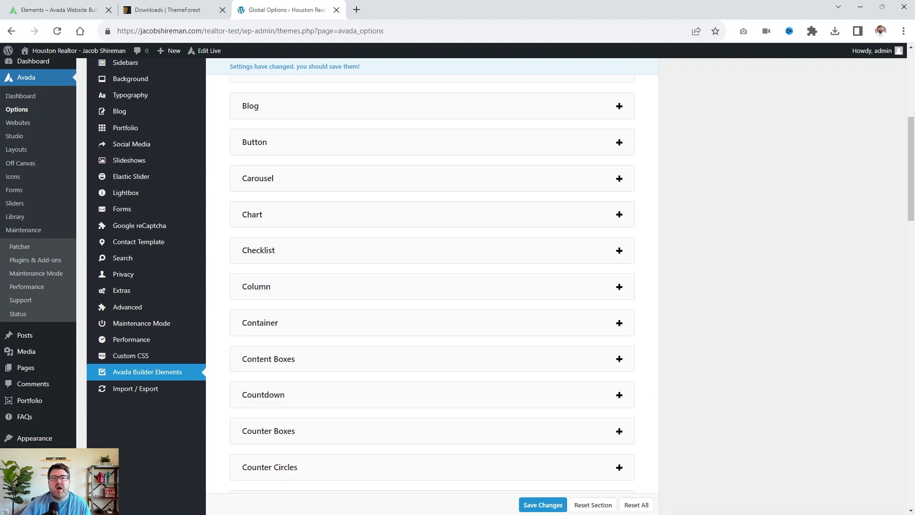
{"action": "left_click", "coordinate": [619, 142]}
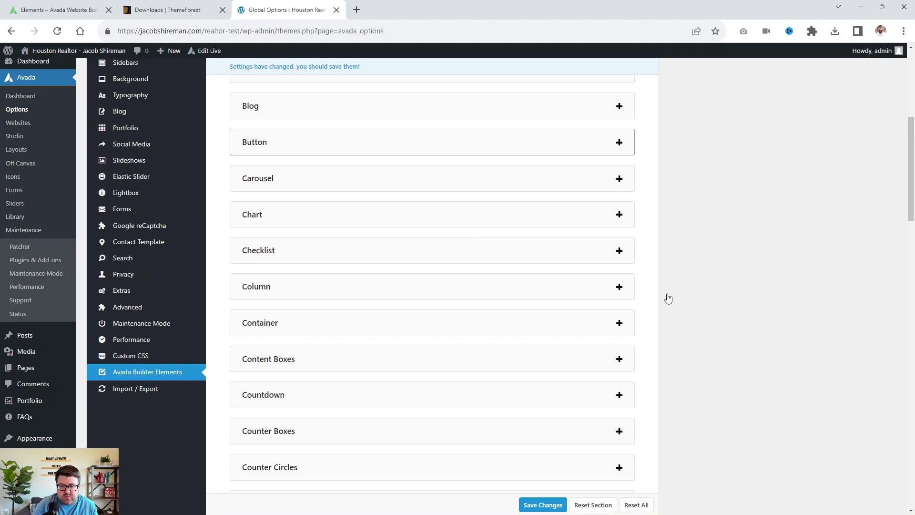
{"action": "left_click", "coordinate": [528, 153]}
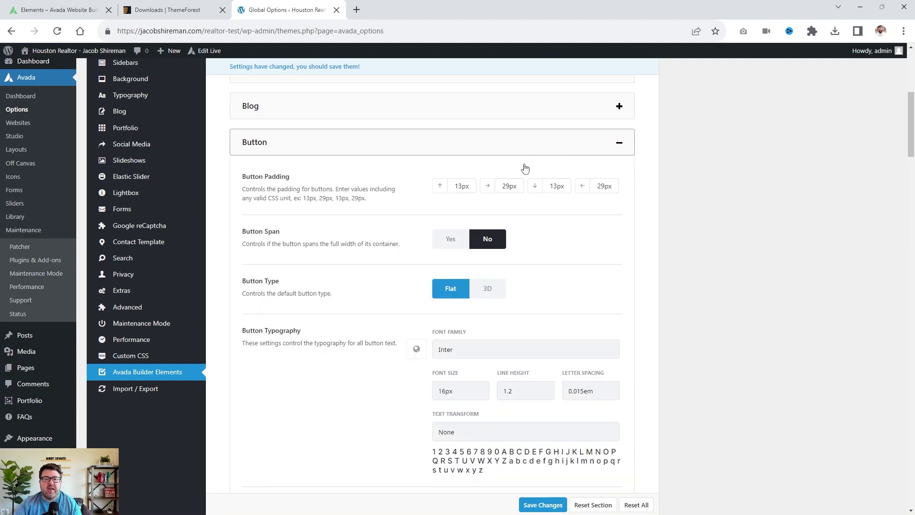
{"action": "scroll", "coordinate": [519, 210], "scroll_direction": "down", "scroll_amount": 6}
{"action": "scroll", "coordinate": [519, 208], "scroll_direction": "up", "scroll_amount": 2}
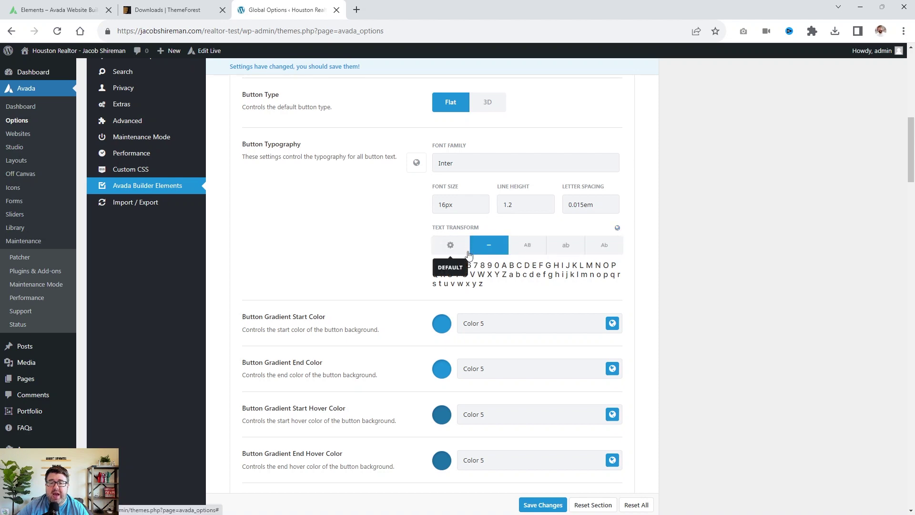
{"action": "left_click", "coordinate": [527, 245]}
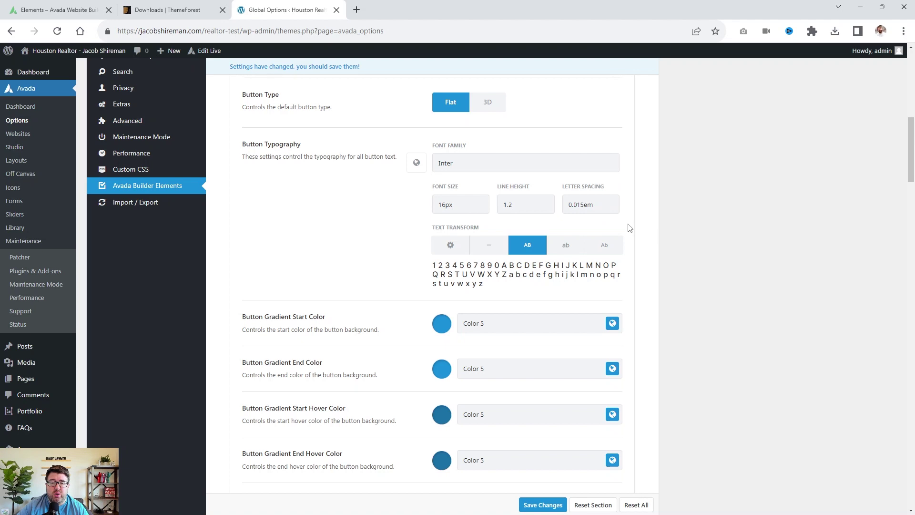
{"action": "scroll", "coordinate": [569, 277], "scroll_direction": "down", "scroll_amount": 2}
{"action": "scroll", "coordinate": [569, 276], "scroll_direction": "down", "scroll_amount": 1}
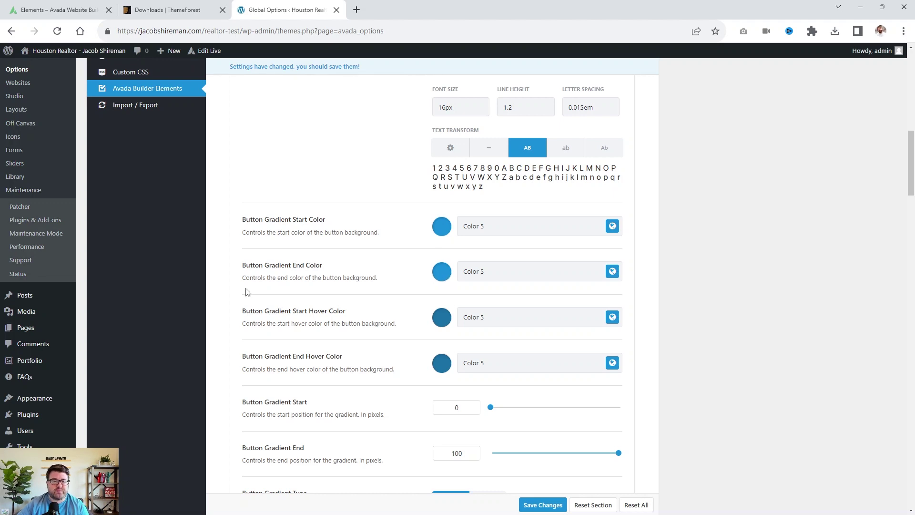
{"action": "left_click_drag", "start_coordinate": [358, 315], "coordinate": [246, 311]}
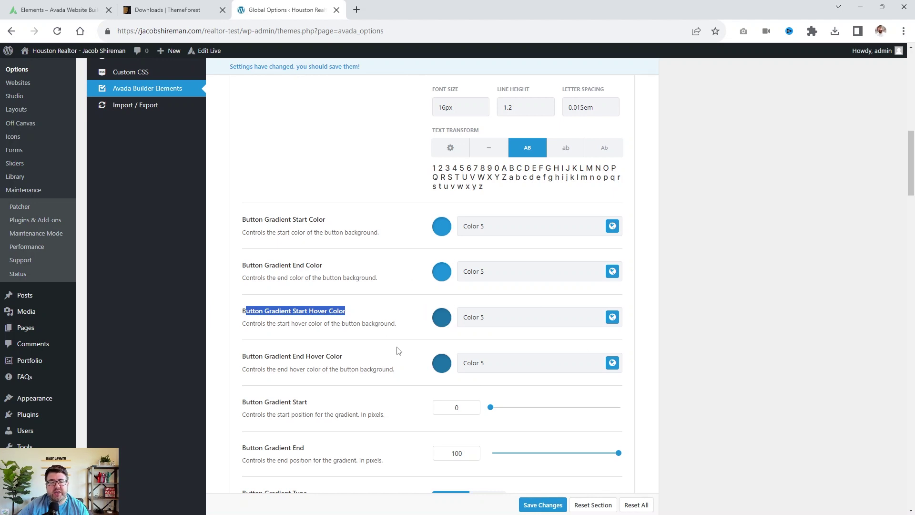
{"action": "scroll", "coordinate": [398, 351], "scroll_direction": "down", "scroll_amount": 8}
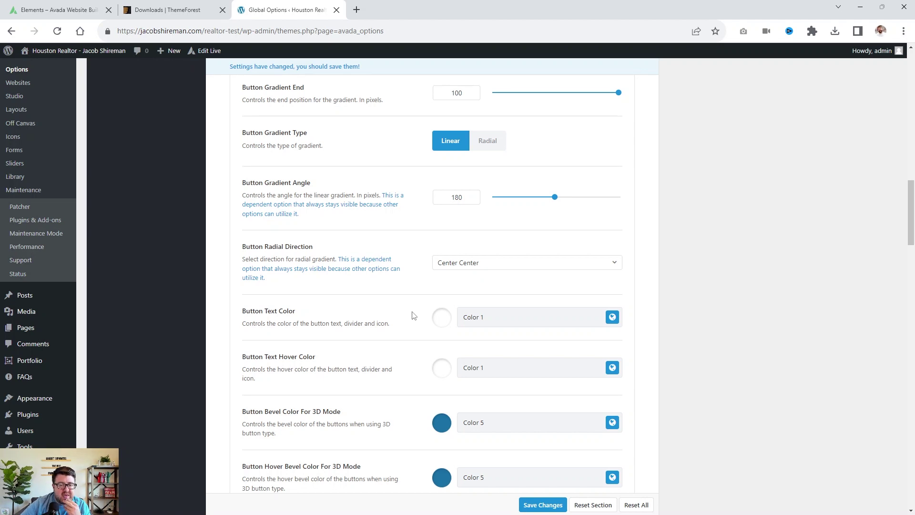
{"action": "scroll", "coordinate": [396, 378], "scroll_direction": "down", "scroll_amount": 5}
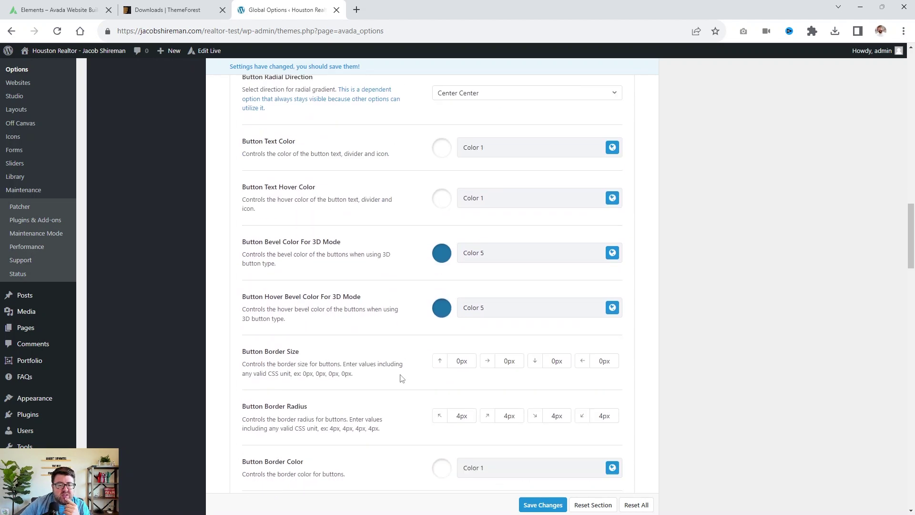
{"action": "scroll", "coordinate": [469, 302], "scroll_direction": "down", "scroll_amount": 3}
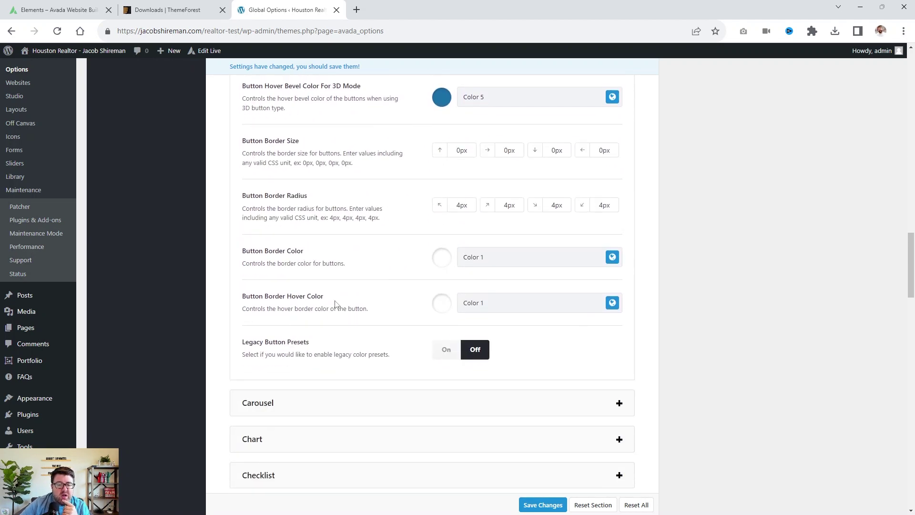
{"action": "scroll", "coordinate": [360, 356], "scroll_direction": "down", "scroll_amount": 11}
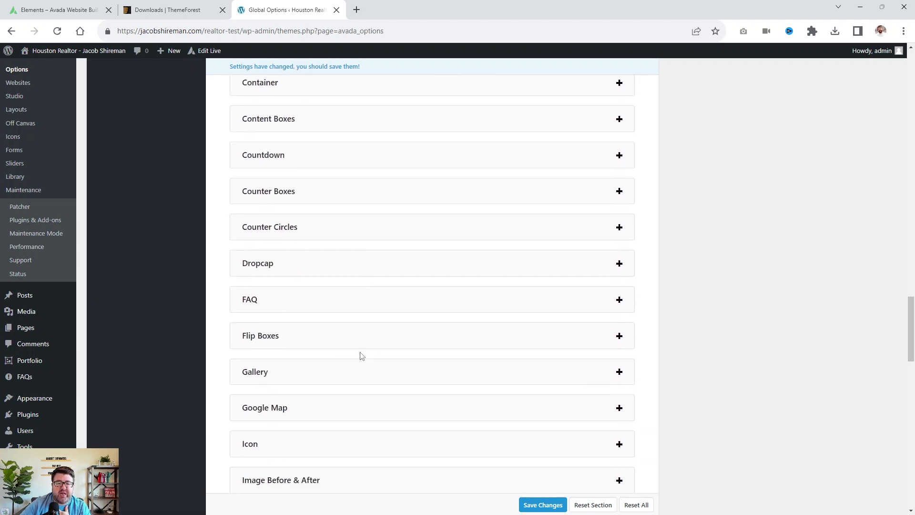
{"action": "scroll", "coordinate": [361, 355], "scroll_direction": "down", "scroll_amount": 10}
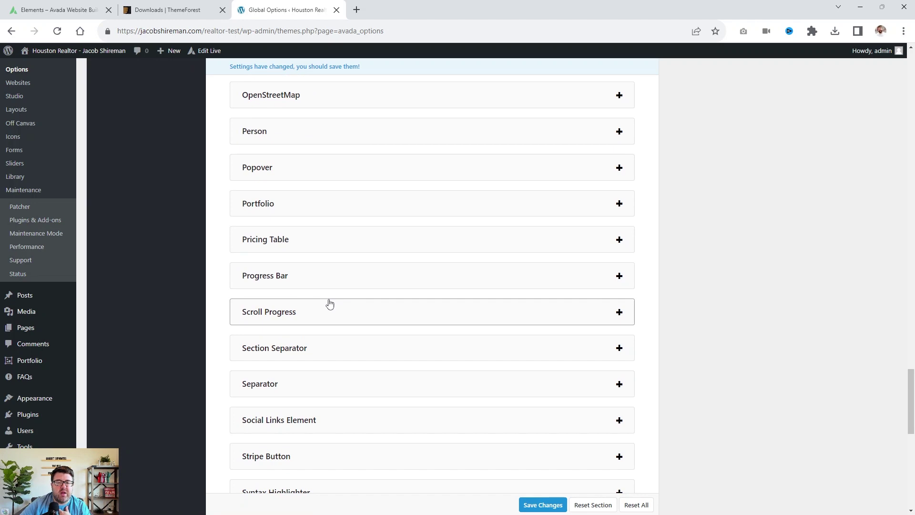
{"action": "scroll", "coordinate": [508, 454], "scroll_direction": "up", "scroll_amount": 20}
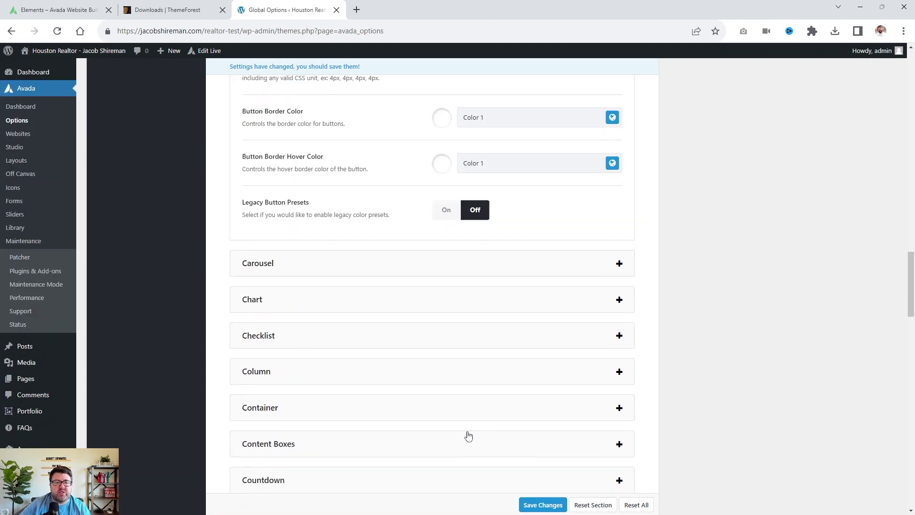
{"action": "scroll", "coordinate": [465, 429], "scroll_direction": "down", "scroll_amount": 7}
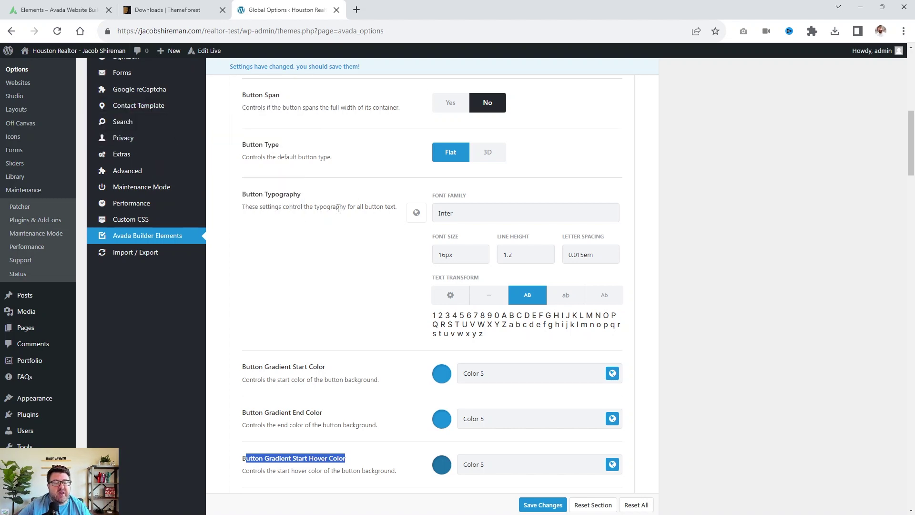
{"action": "left_click", "coordinate": [44, 5]}
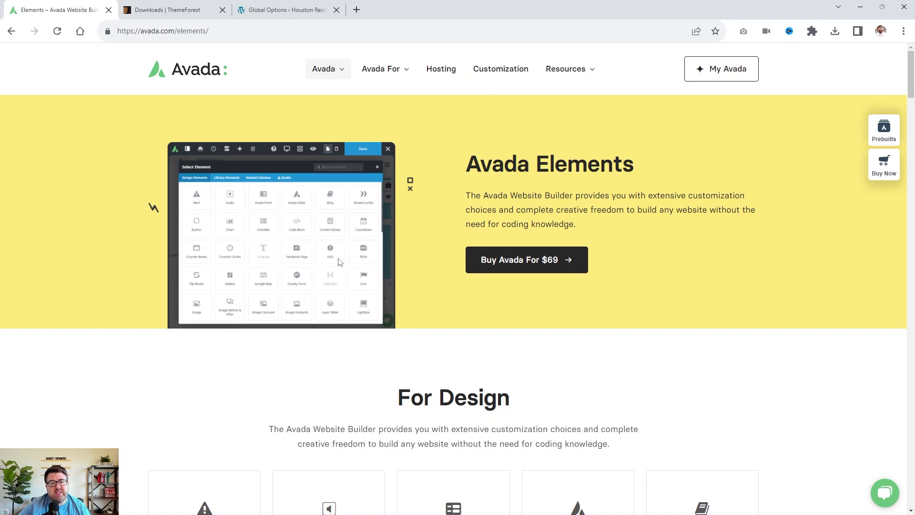
{"action": "scroll", "coordinate": [342, 267], "scroll_direction": "down", "scroll_amount": 4}
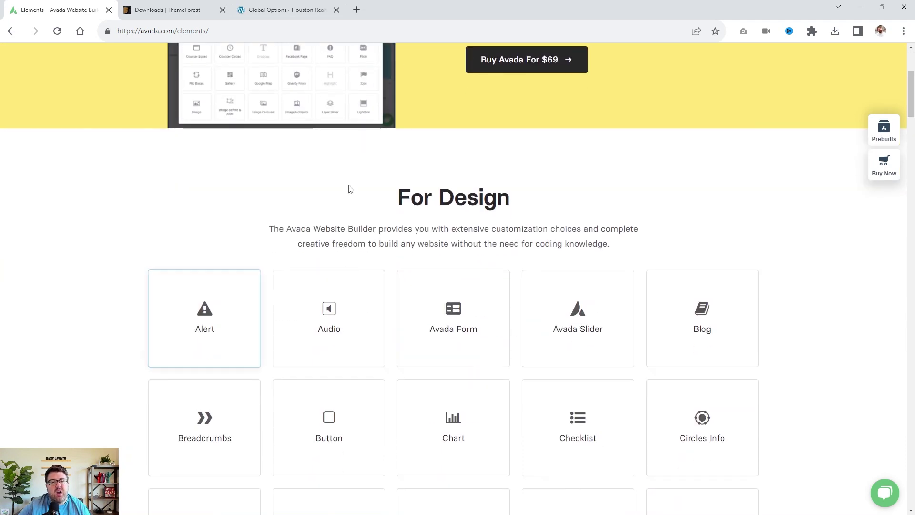
{"action": "scroll", "coordinate": [347, 188], "scroll_direction": "up", "scroll_amount": 4}
{"action": "mouse_move", "coordinate": [582, 67]}
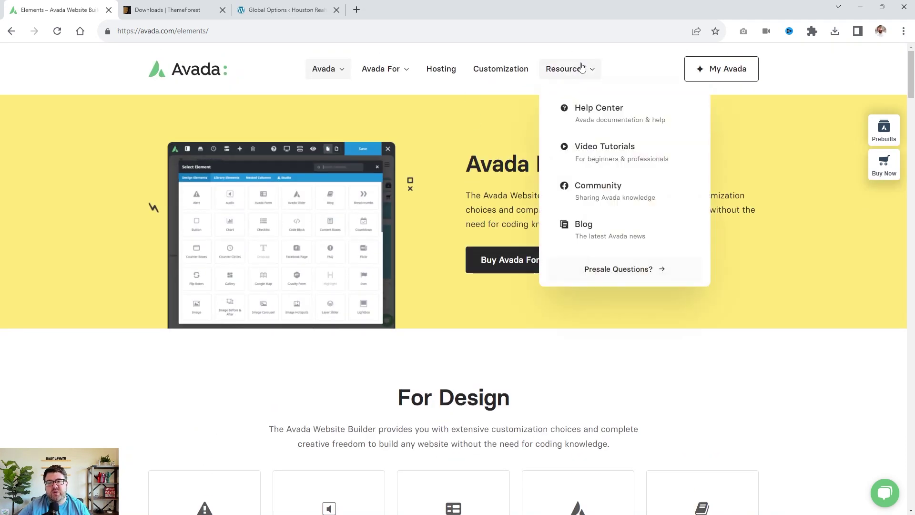
{"action": "left_click", "coordinate": [286, 10]}
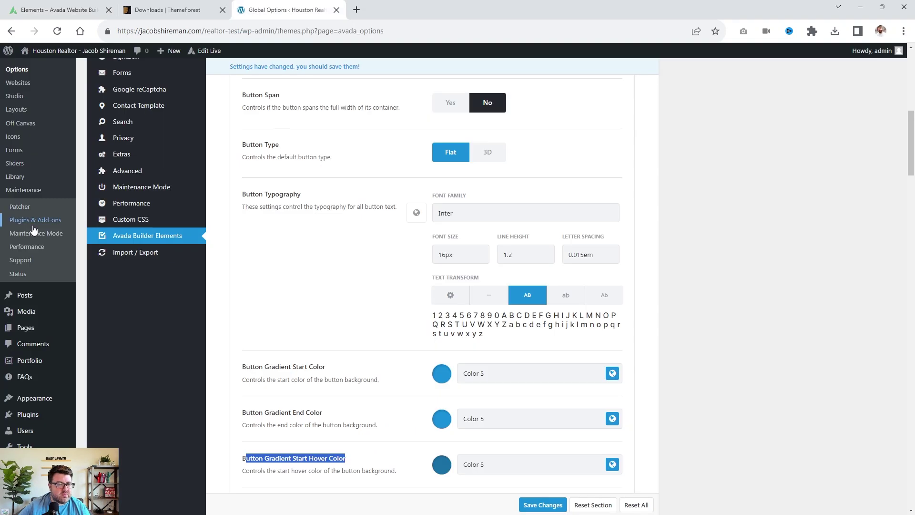
Leave the unsaved options and start a new page titled 'Homepage'.
{"action": "mouse_move", "coordinate": [29, 329]}
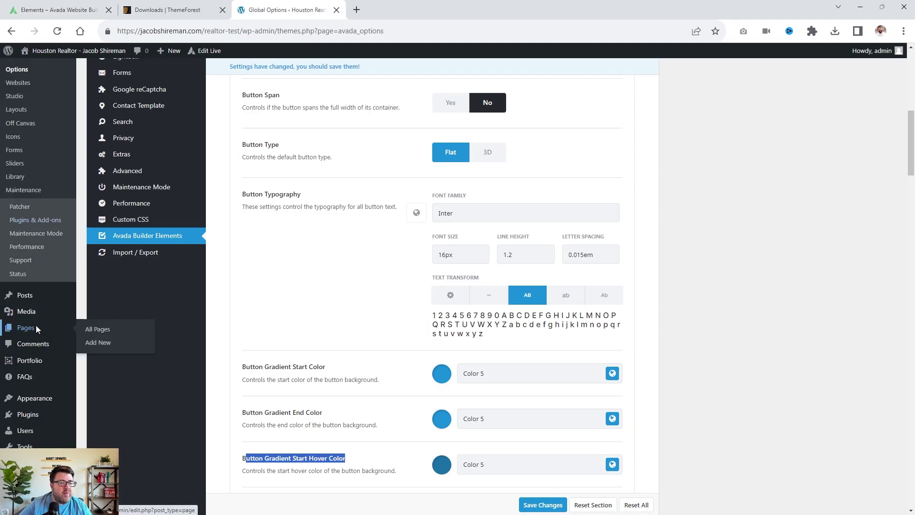
{"action": "left_click", "coordinate": [37, 329]}
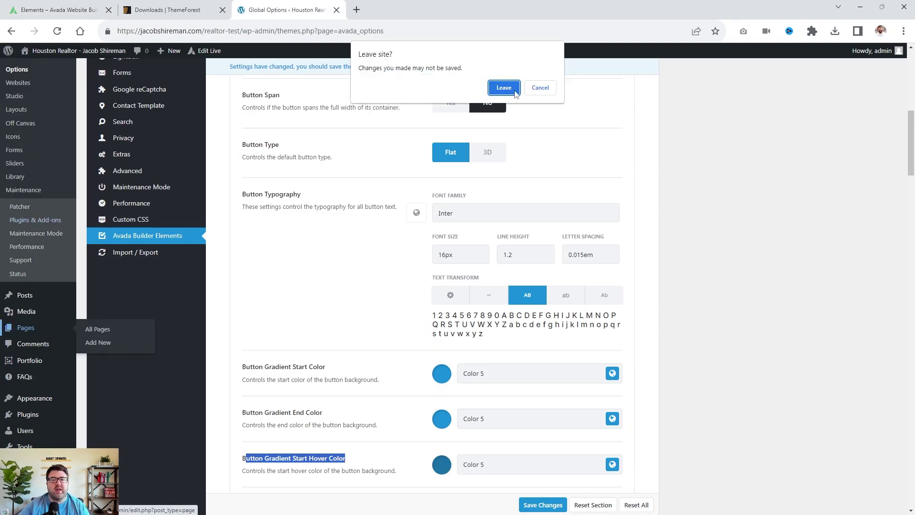
{"action": "left_click", "coordinate": [504, 88]}
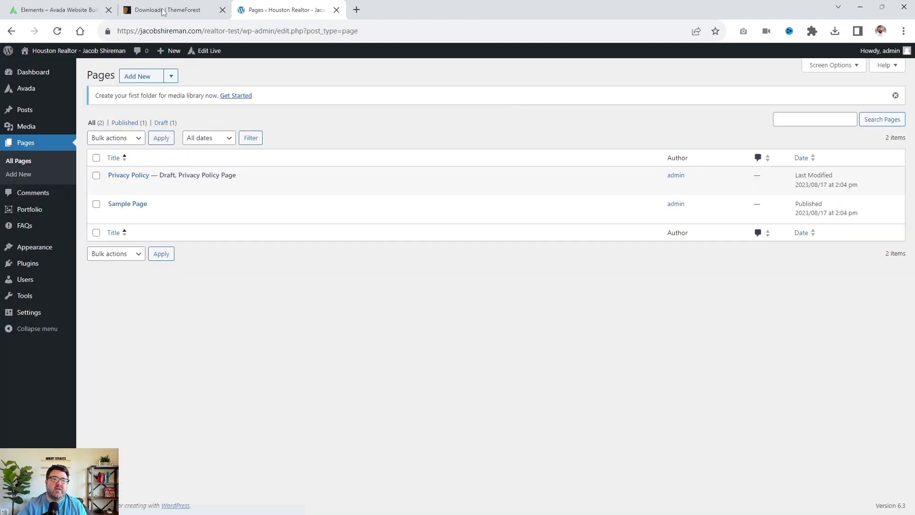
{"action": "left_click", "coordinate": [142, 76]}
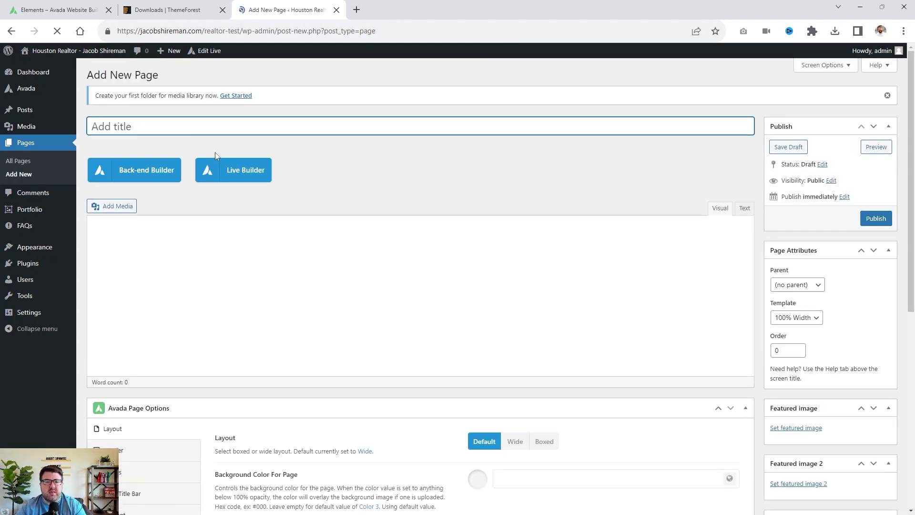
{"action": "left_click", "coordinate": [193, 134]}
{"action": "type", "text": "Homepage"}
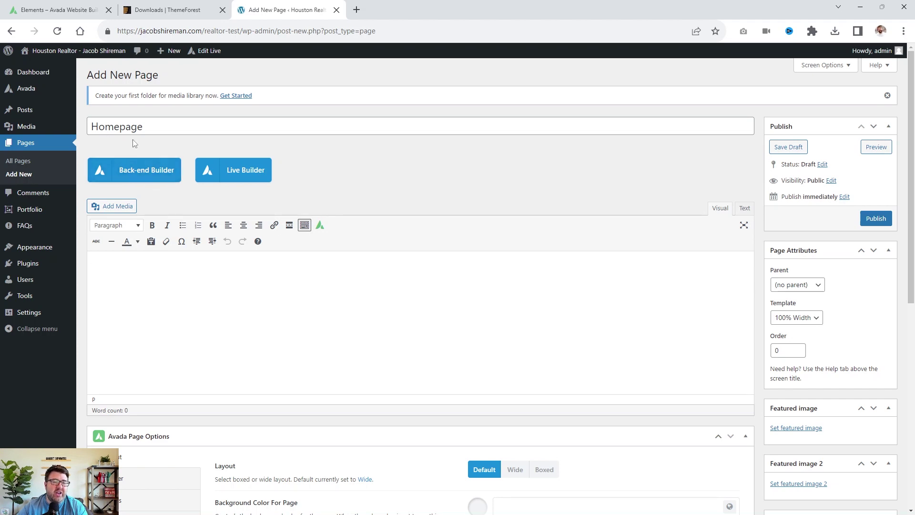
Switch the Homepage to Avada Back-end Builder and start inserting a container.
{"action": "left_click", "coordinate": [153, 179]}
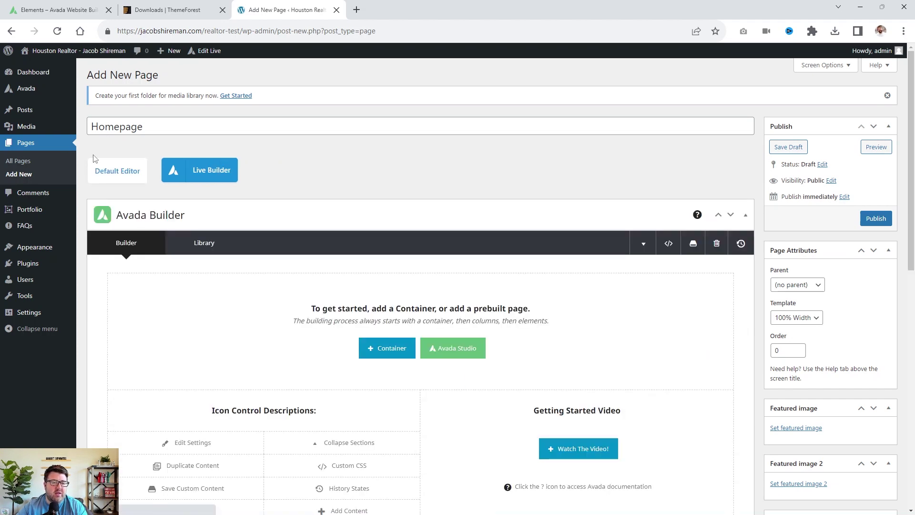
{"action": "scroll", "coordinate": [249, 296], "scroll_direction": "down", "scroll_amount": 4}
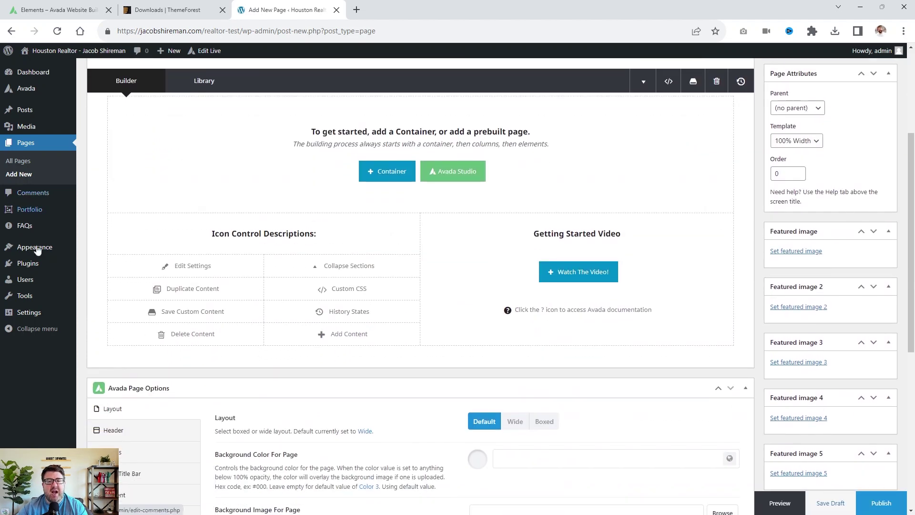
{"action": "scroll", "coordinate": [312, 326], "scroll_direction": "up", "scroll_amount": 2}
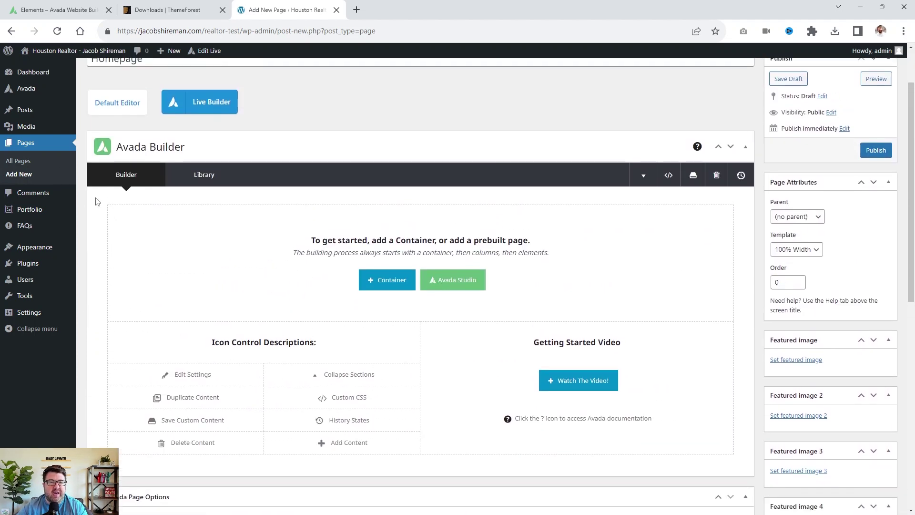
{"action": "left_click", "coordinate": [387, 279]}
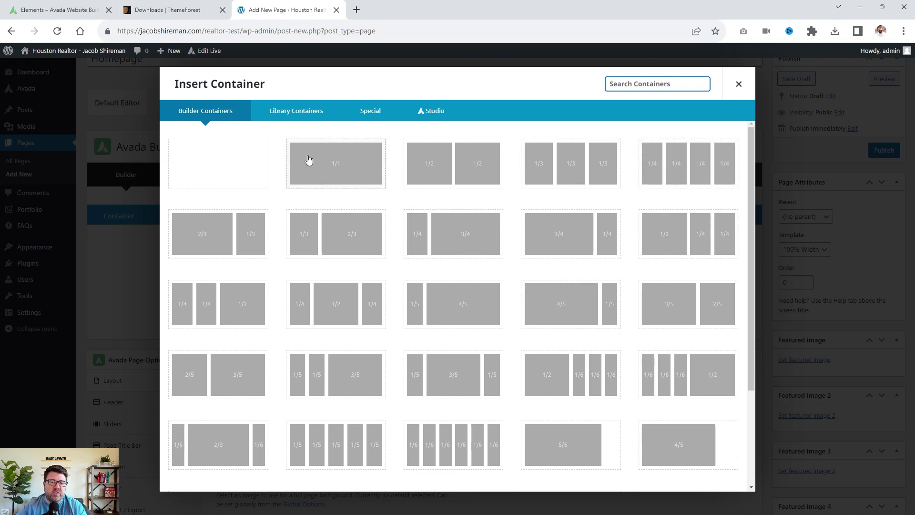
Build one container with a 1/1 column above two 1/2 columns, deleting the extra container.
{"action": "left_click", "coordinate": [449, 178]}
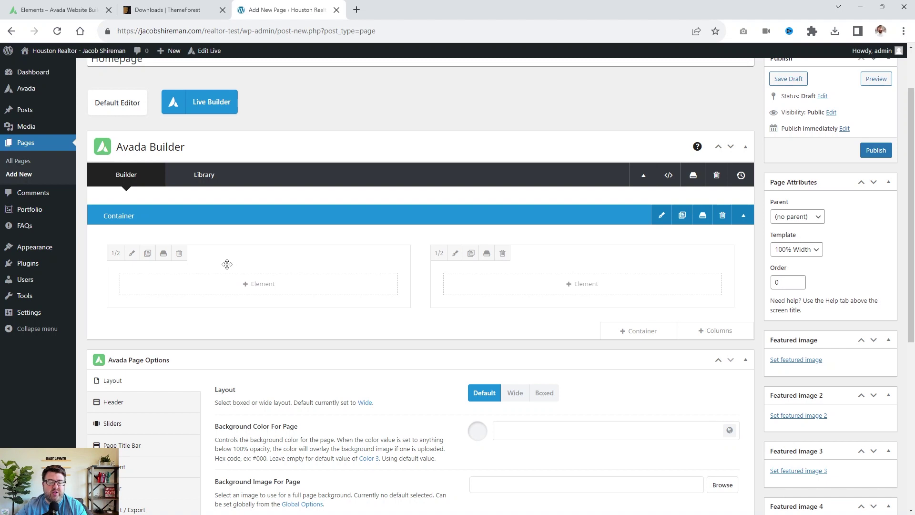
{"action": "left_click", "coordinate": [651, 338]}
{"action": "left_click", "coordinate": [332, 172]}
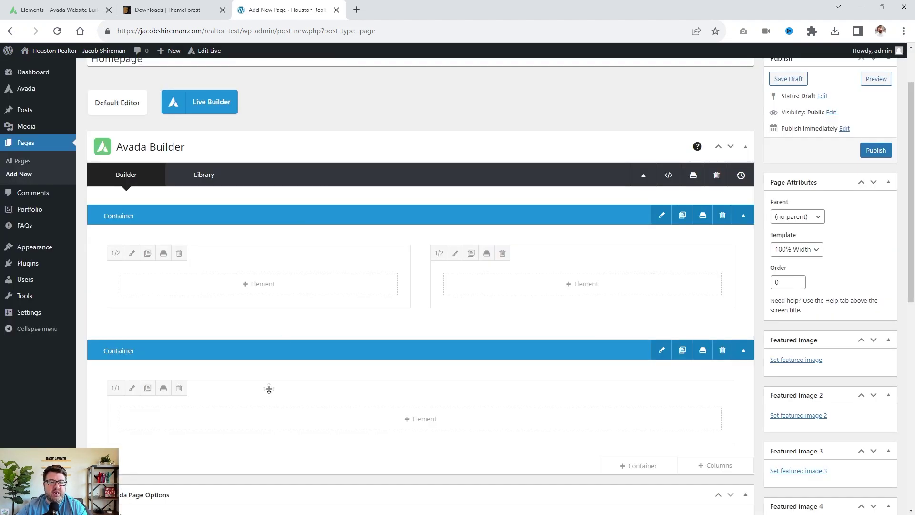
{"action": "left_click_drag", "start_coordinate": [327, 394], "coordinate": [350, 252]}
{"action": "left_click", "coordinate": [722, 429]}
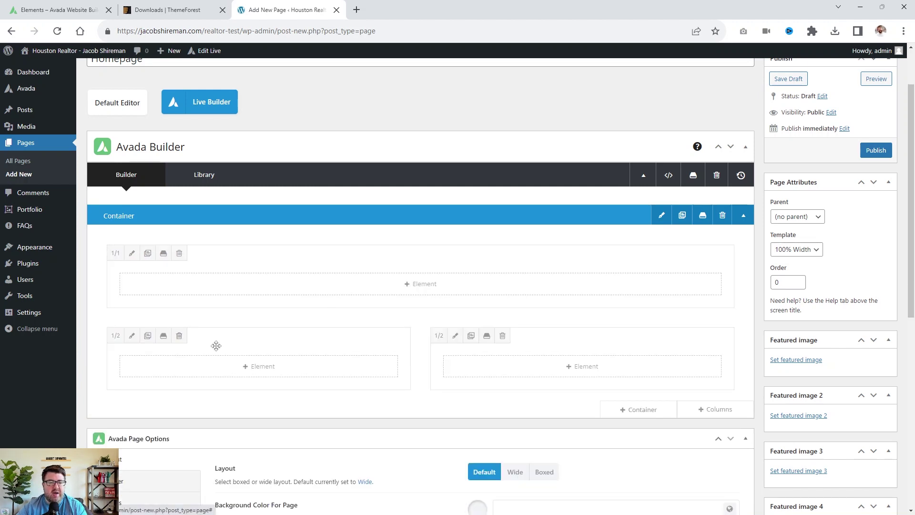
{"action": "left_click", "coordinate": [365, 287]}
{"action": "scroll", "coordinate": [377, 272], "scroll_direction": "down", "scroll_amount": 12}
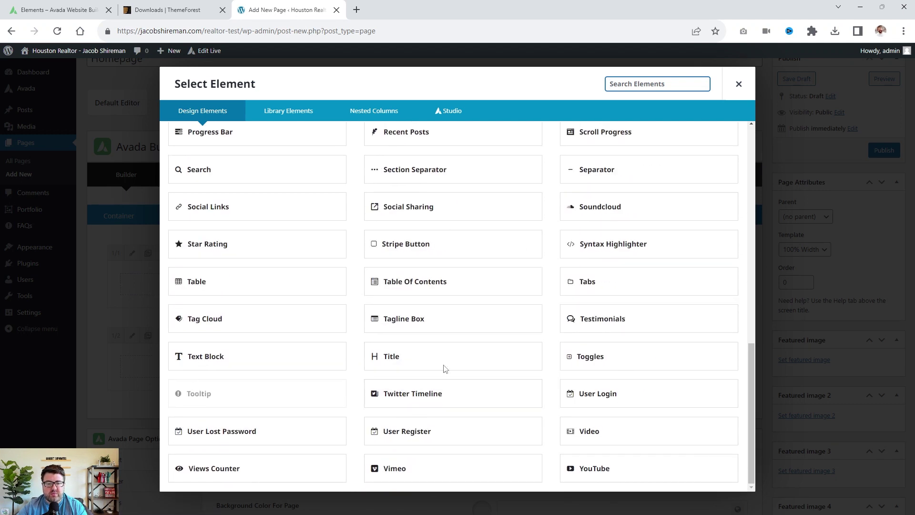
Add a Title element, replacing its placeholder with 'Meet' plus the agent's name.
{"action": "left_click", "coordinate": [442, 360]}
{"action": "triple_click", "coordinate": [251, 320]}
{"action": "key", "text": "BackSpace"}
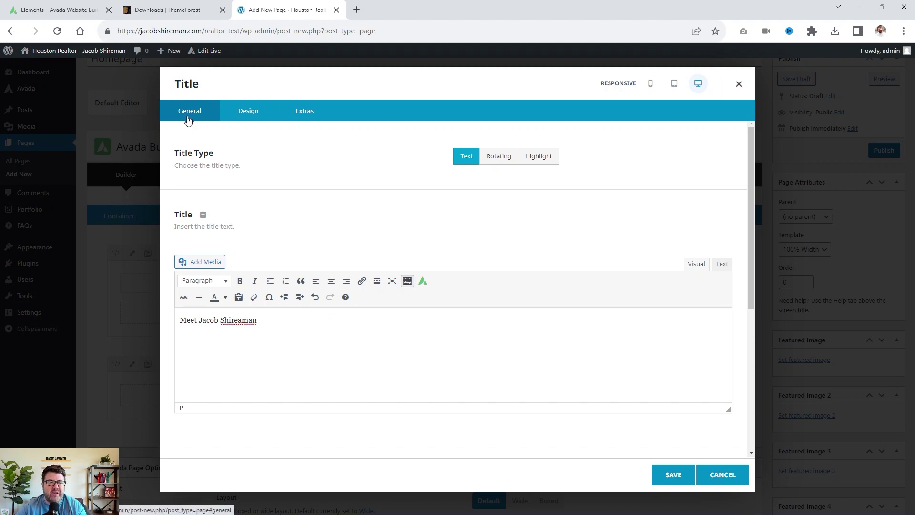
{"action": "left_click", "coordinate": [244, 117]}
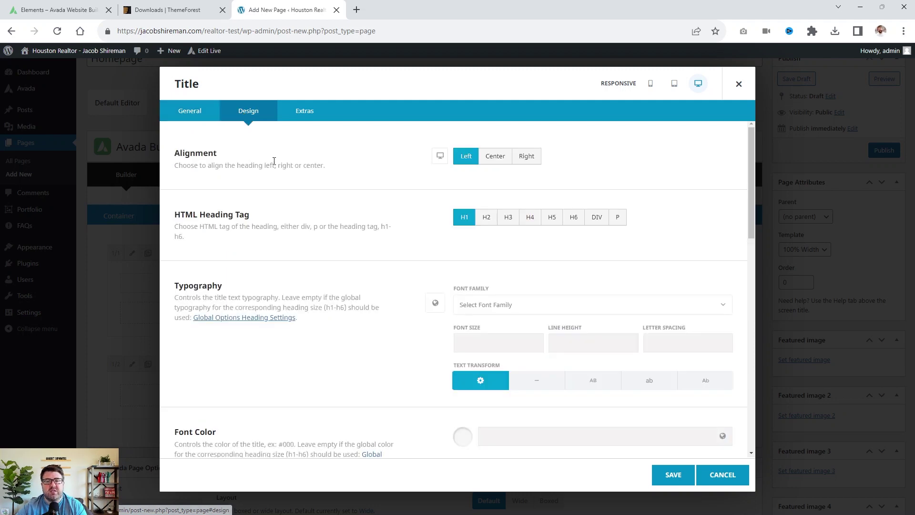
Make the title a centered H2 in 46px Overpass.
{"action": "left_click", "coordinate": [495, 157]}
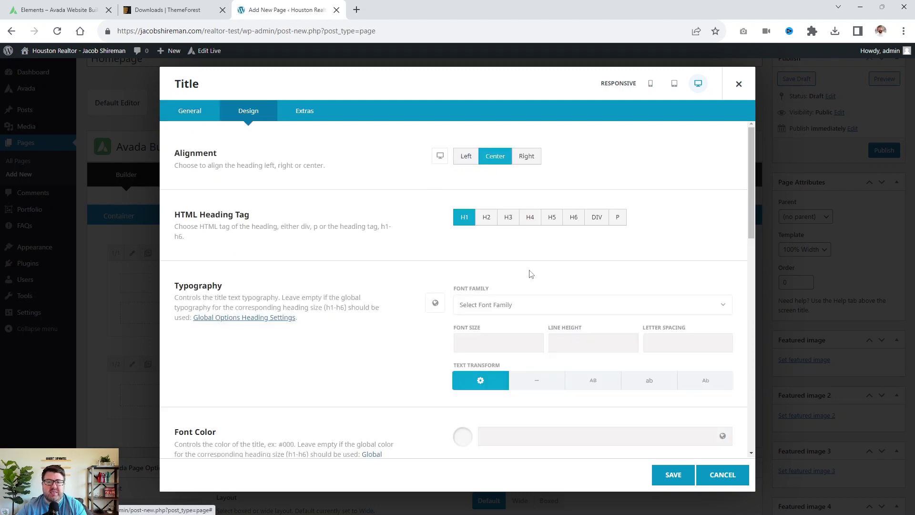
{"action": "left_click", "coordinate": [486, 219]}
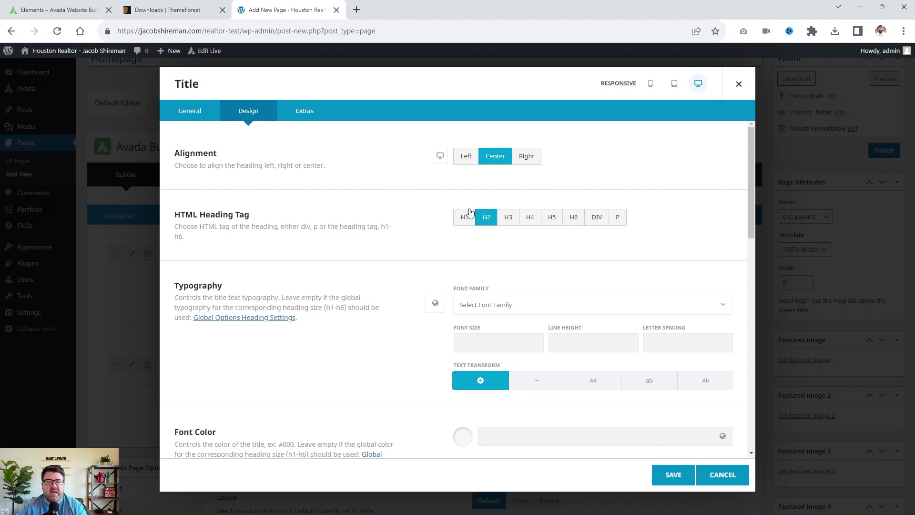
{"action": "scroll", "coordinate": [432, 256], "scroll_direction": "down", "scroll_amount": 3}
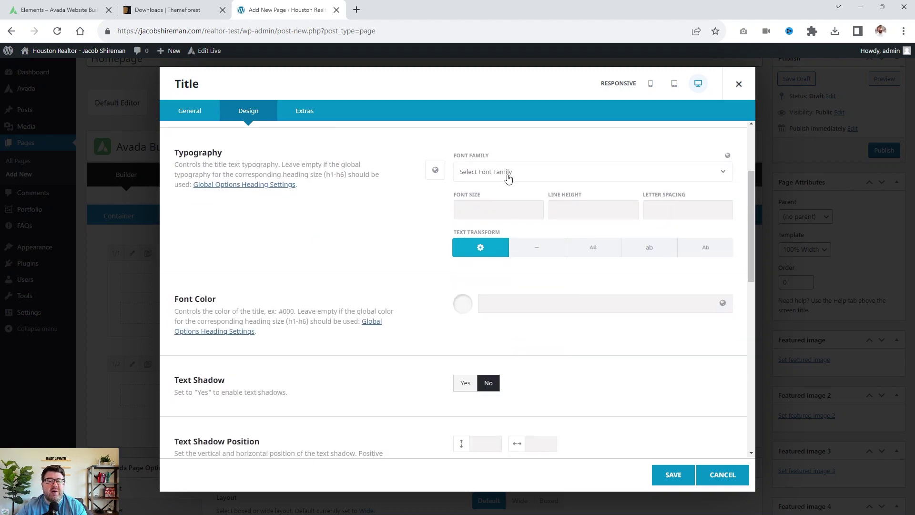
{"action": "scroll", "coordinate": [444, 183], "scroll_direction": "up", "scroll_amount": 3}
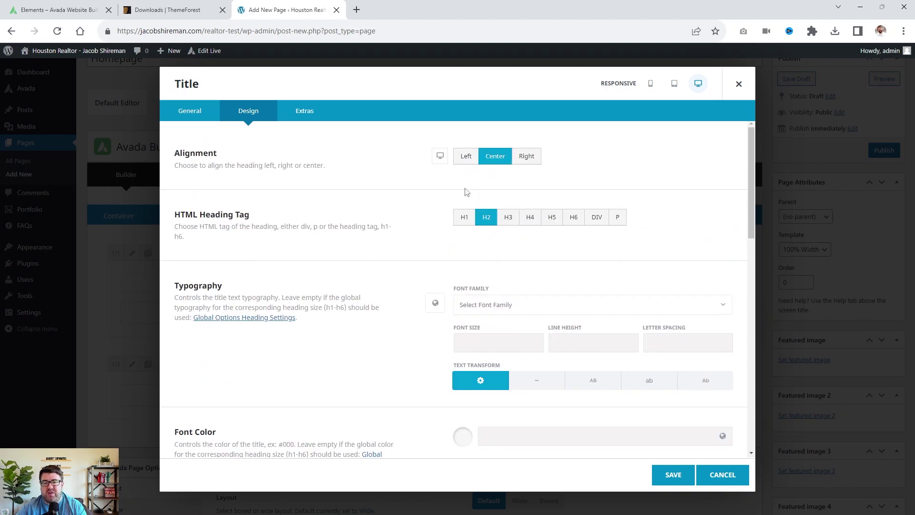
{"action": "left_click", "coordinate": [486, 339]}
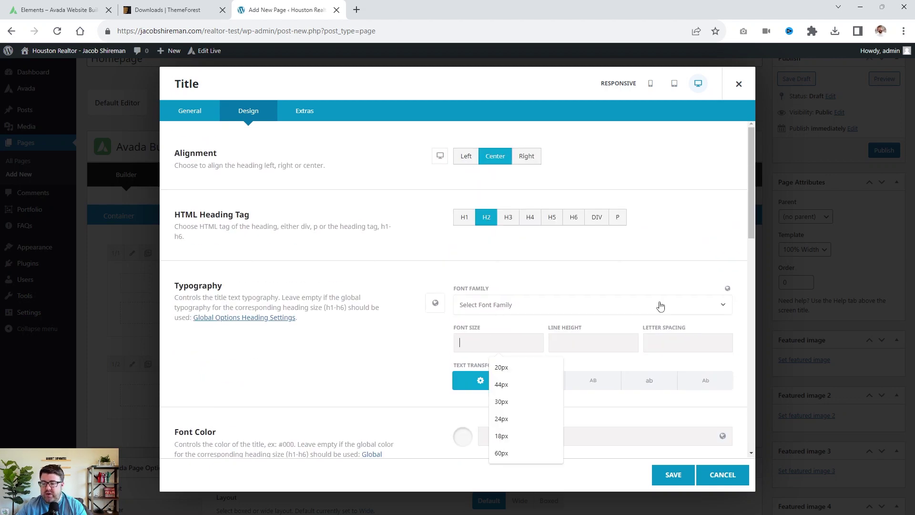
{"action": "type", "text": "46px"}
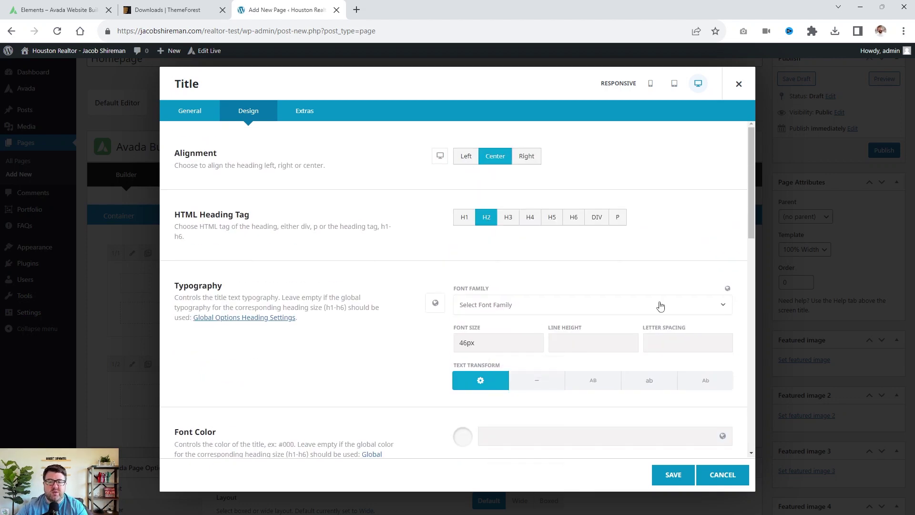
{"action": "left_click", "coordinate": [466, 306]}
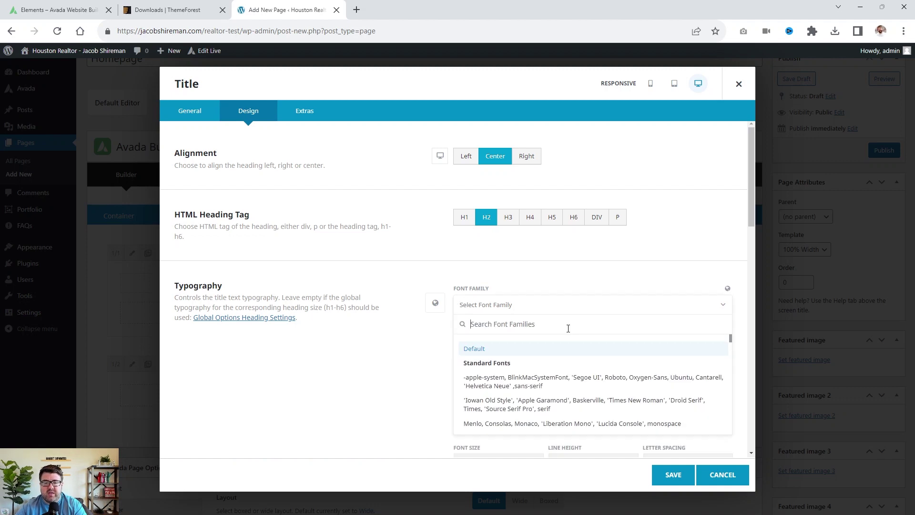
{"action": "type", "text": "Overpass"}
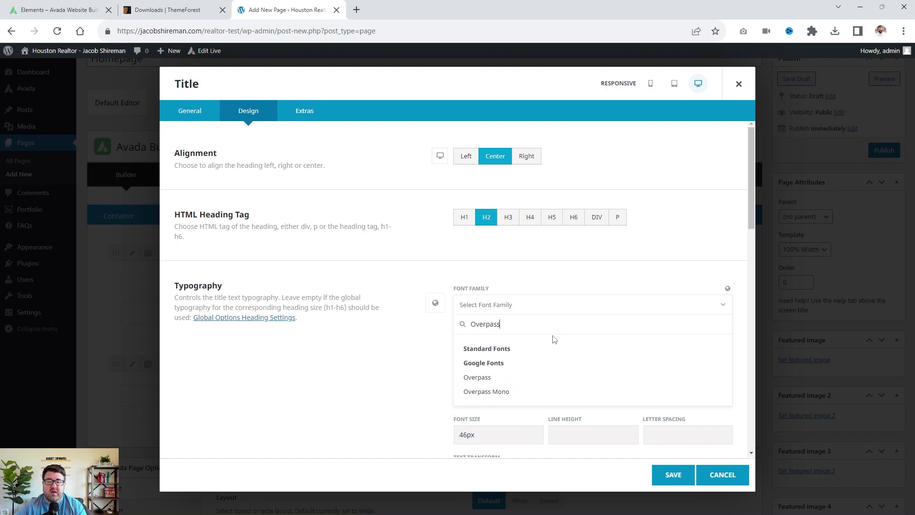
{"action": "left_click", "coordinate": [469, 377]}
Make the title uppercase and colour it with global blue Color 5.
{"action": "scroll", "coordinate": [374, 368], "scroll_direction": "down", "scroll_amount": 3}
{"action": "left_click", "coordinate": [590, 267]}
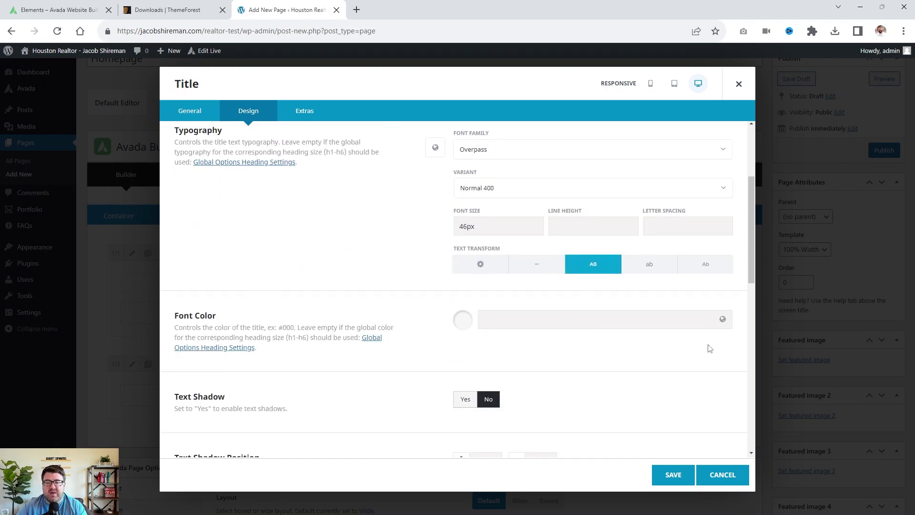
{"action": "left_click", "coordinate": [723, 319]}
{"action": "left_click", "coordinate": [524, 358]}
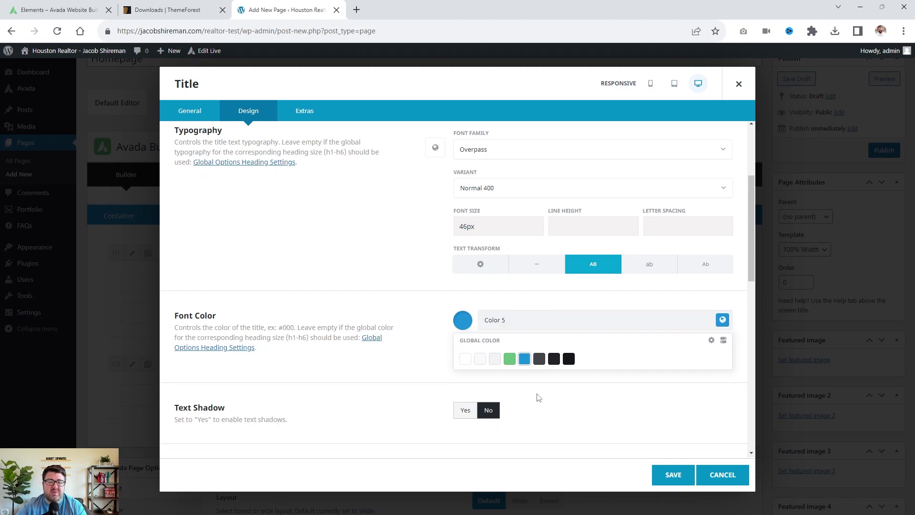
{"action": "left_click", "coordinate": [362, 398]}
Set the title's margin to 0 top and 25px bottom.
{"action": "scroll", "coordinate": [364, 397], "scroll_direction": "down", "scroll_amount": 5}
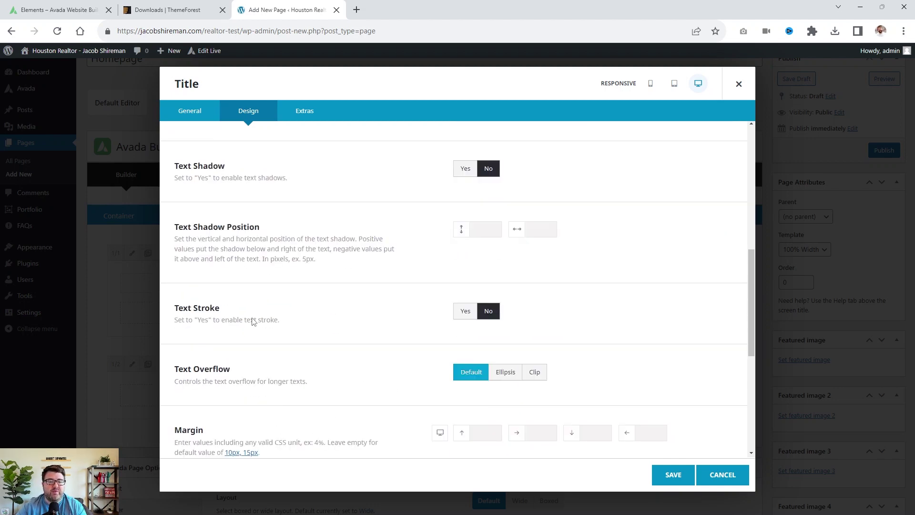
{"action": "scroll", "coordinate": [389, 406], "scroll_direction": "down", "scroll_amount": 3}
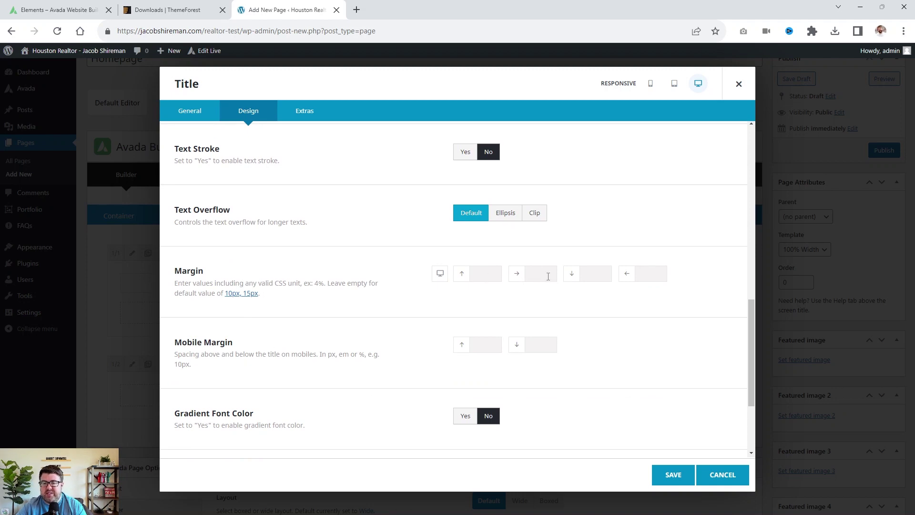
{"action": "left_click", "coordinate": [496, 276]}
{"action": "type", "text": "0"}
{"action": "left_click", "coordinate": [608, 274]}
{"action": "left_click", "coordinate": [587, 276]}
{"action": "type", "text": "25px"}
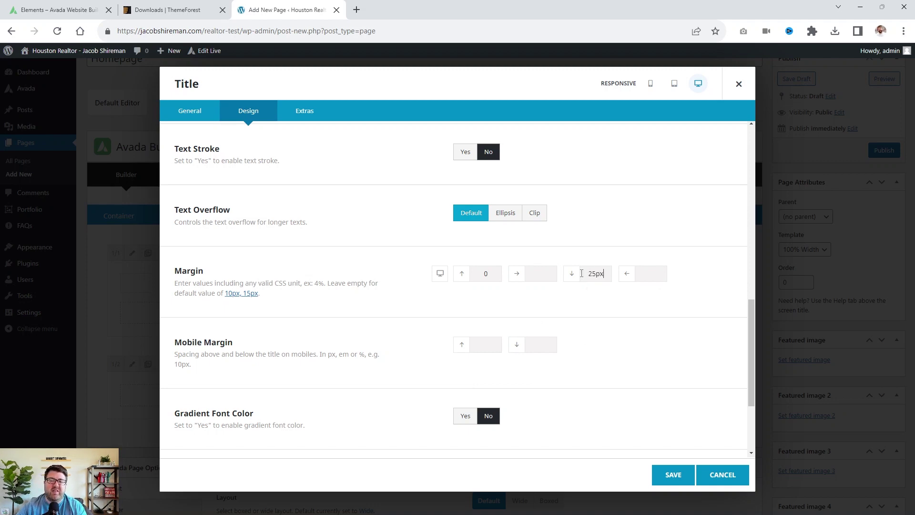
{"action": "scroll", "coordinate": [266, 428], "scroll_direction": "down", "scroll_amount": 3}
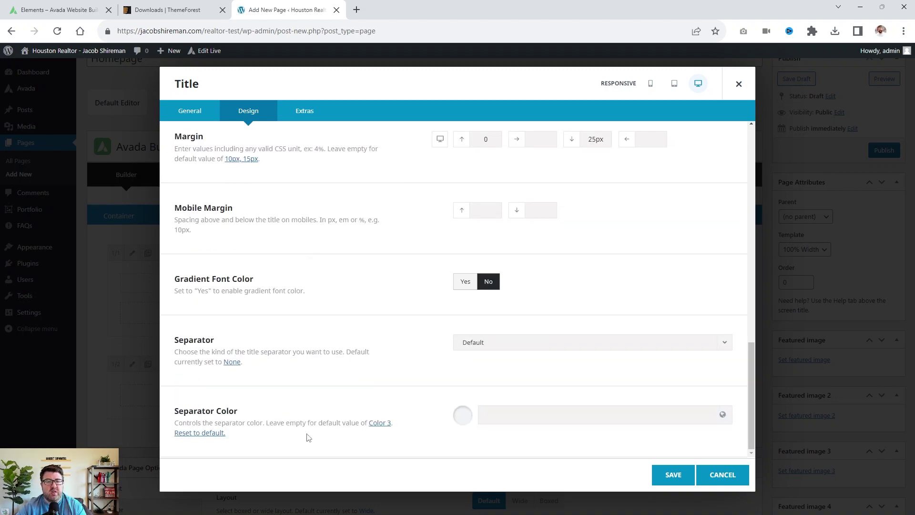
{"action": "left_click", "coordinate": [307, 112]}
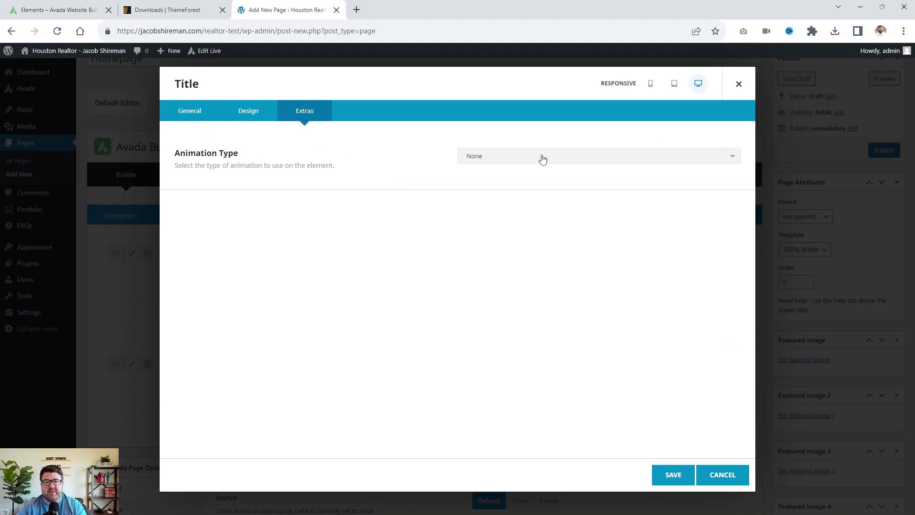
Set the title heading's animation type to Fade and save the element settings.
{"action": "left_click", "coordinate": [542, 158]}
{"action": "scroll", "coordinate": [517, 236], "scroll_direction": "down", "scroll_amount": 1}
{"action": "scroll", "coordinate": [516, 236], "scroll_direction": "down", "scroll_amount": 1}
{"action": "scroll", "coordinate": [512, 235], "scroll_direction": "up", "scroll_amount": 1}
{"action": "left_click", "coordinate": [512, 229]}
{"action": "left_click", "coordinate": [496, 155]}
{"action": "left_click", "coordinate": [481, 225]}
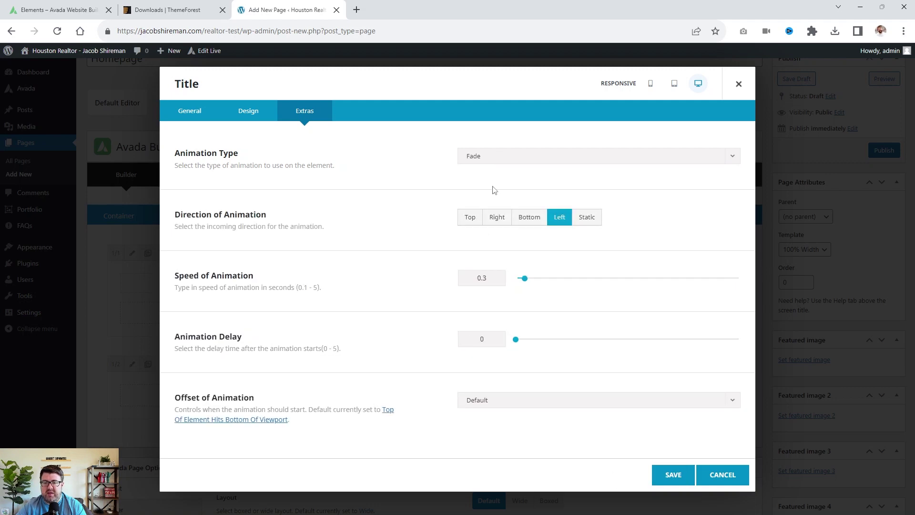
{"action": "left_click", "coordinate": [654, 476]}
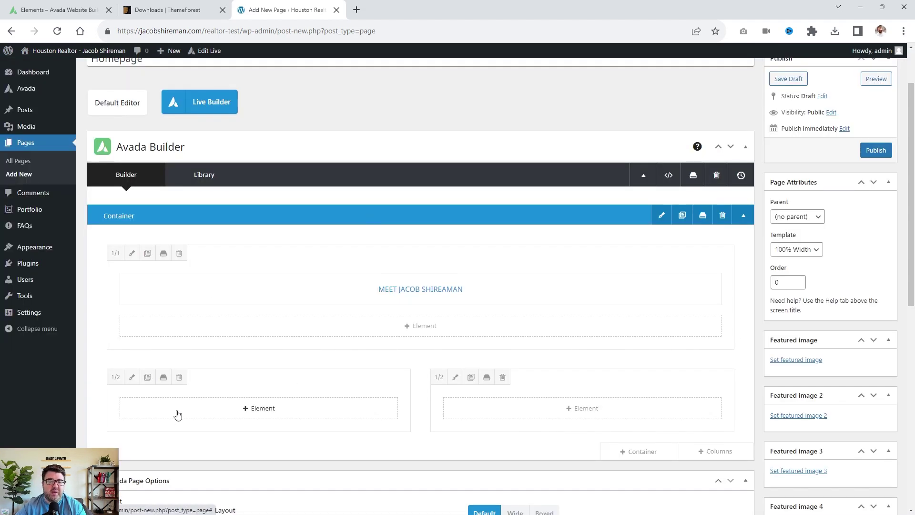
Insert an Image element into the left 1/2 column below the title.
{"action": "scroll", "coordinate": [191, 410], "scroll_direction": "down", "scroll_amount": 3}
{"action": "left_click", "coordinate": [224, 275]}
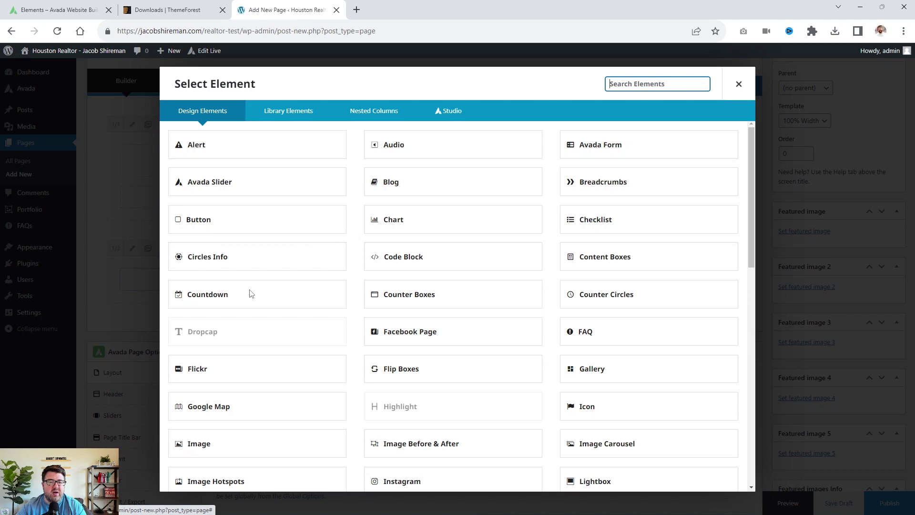
{"action": "scroll", "coordinate": [288, 282], "scroll_direction": "down", "scroll_amount": 2}
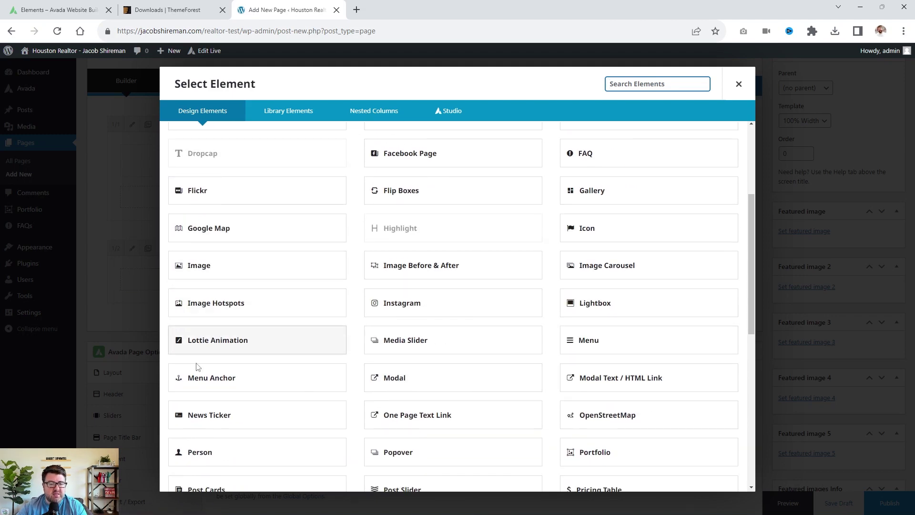
{"action": "left_click", "coordinate": [259, 267]}
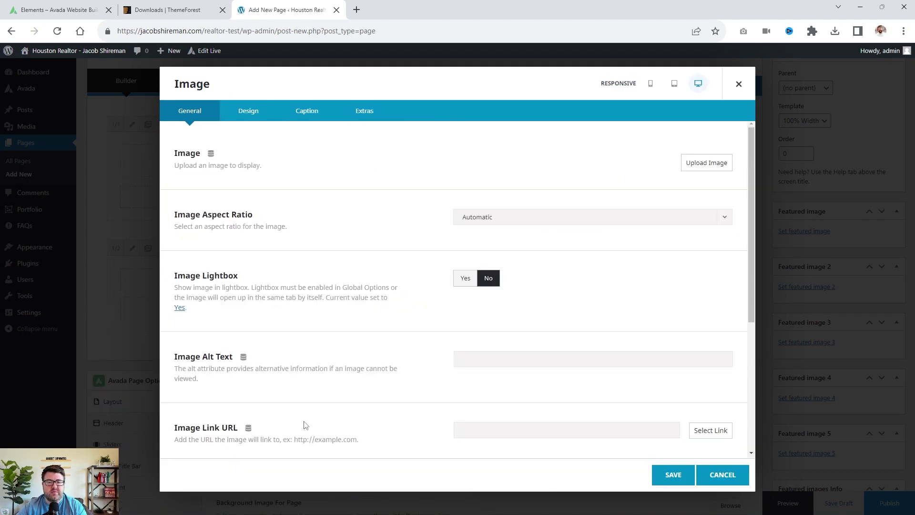
Close the media uploader and the Image settings without choosing a picture, since the library is empty.
{"action": "left_click", "coordinate": [706, 163]}
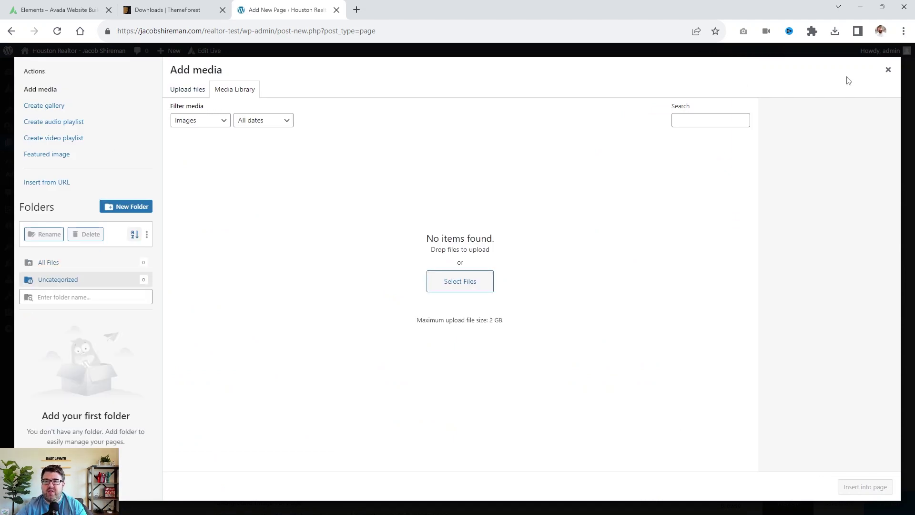
{"action": "left_click", "coordinate": [190, 90]}
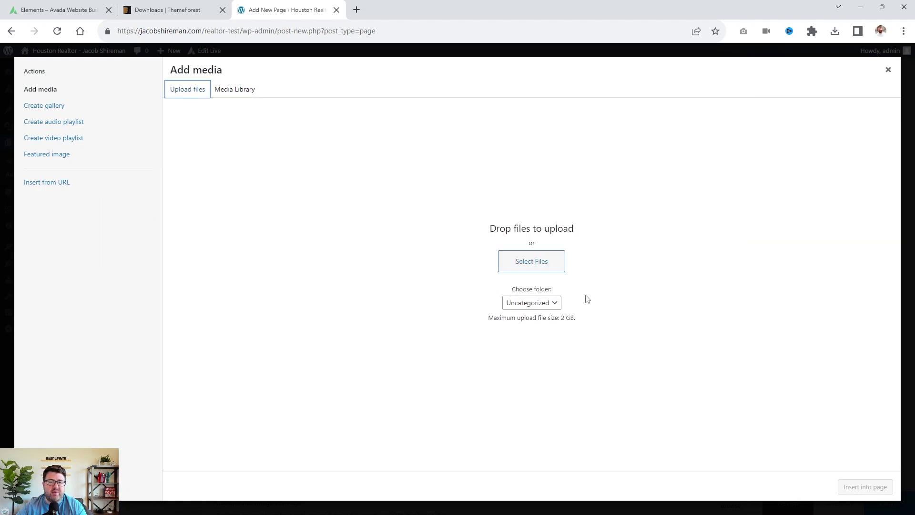
{"action": "left_click", "coordinate": [887, 70]}
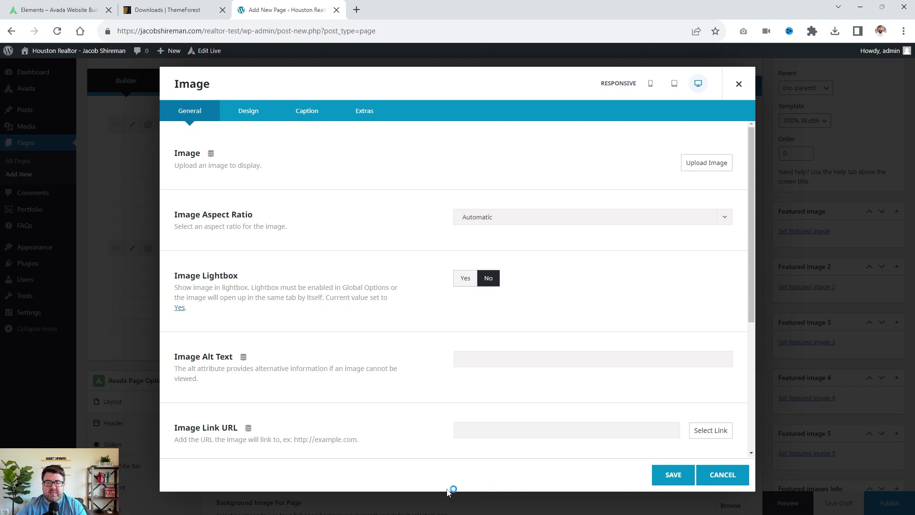
{"action": "left_click", "coordinate": [726, 473]}
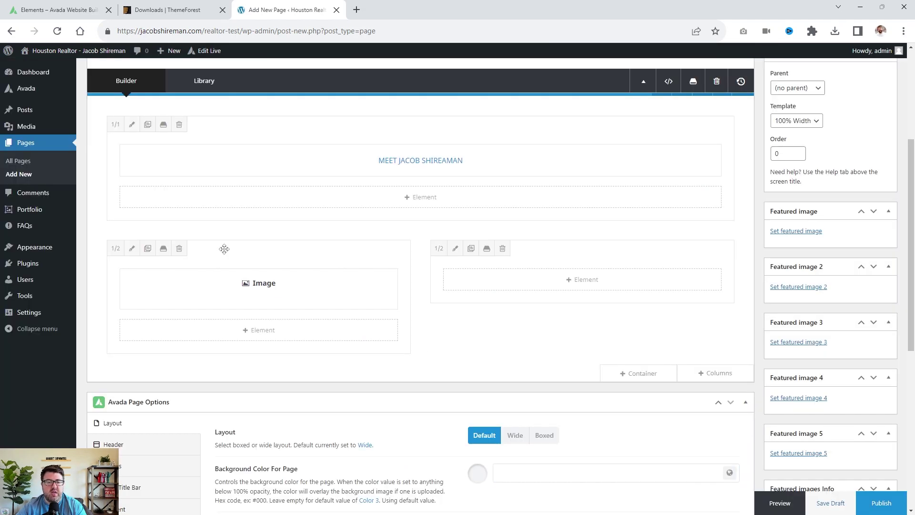
Insert a Text Block element into the right 1/2 column.
{"action": "left_click", "coordinate": [602, 286]}
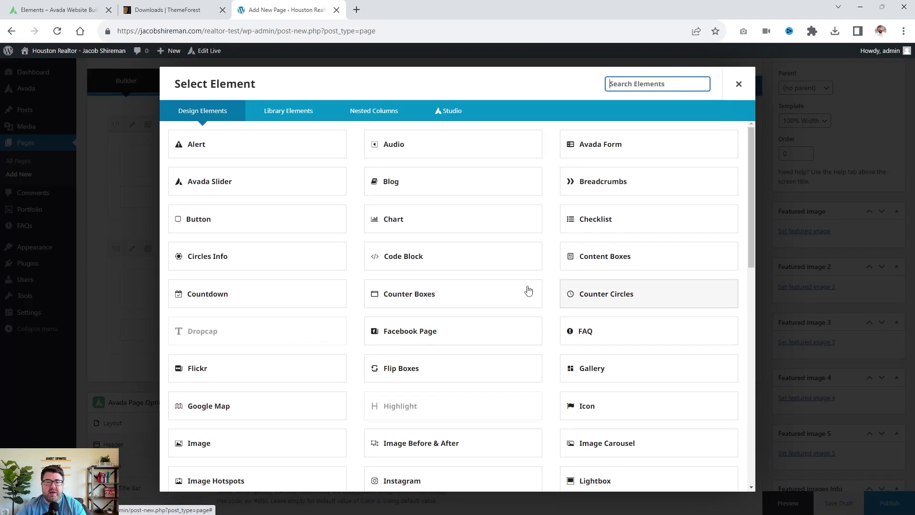
{"action": "scroll", "coordinate": [353, 263], "scroll_direction": "down", "scroll_amount": 7}
{"action": "scroll", "coordinate": [524, 428], "scroll_direction": "down", "scroll_amount": 5}
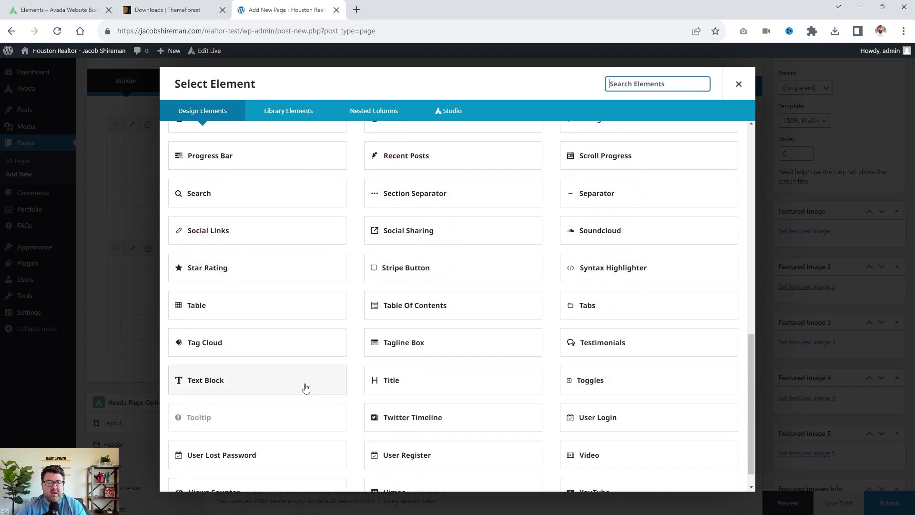
{"action": "left_click", "coordinate": [306, 389]}
Enter 'Hello World! Bio goes here!' as the Text Block's content.
{"action": "left_click", "coordinate": [536, 409]}
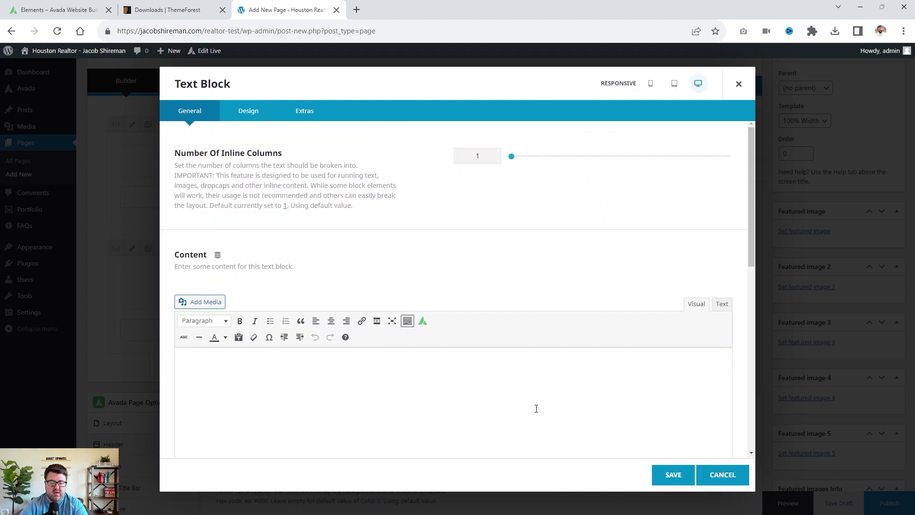
{"action": "type", "text": "Hello World! Bio goes here!"}
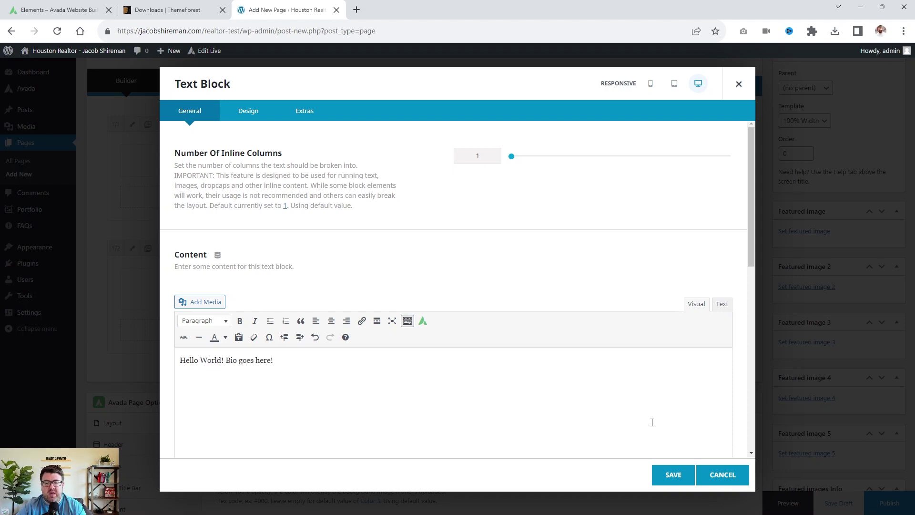
{"action": "scroll", "coordinate": [284, 187], "scroll_direction": "down", "scroll_amount": 7}
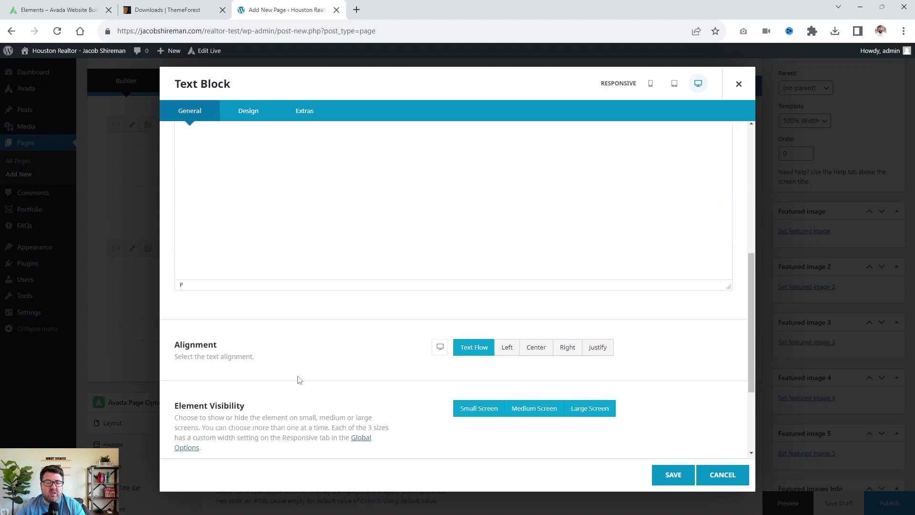
{"action": "scroll", "coordinate": [231, 333], "scroll_direction": "down", "scroll_amount": 3}
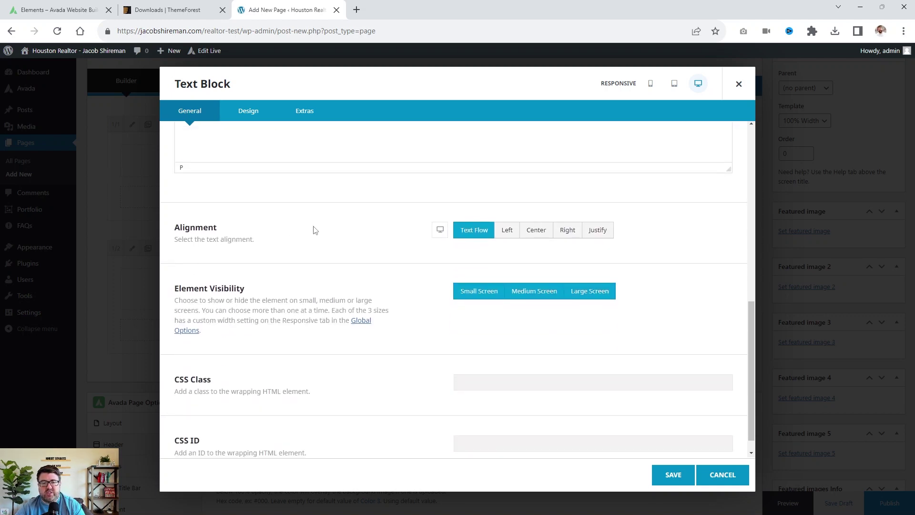
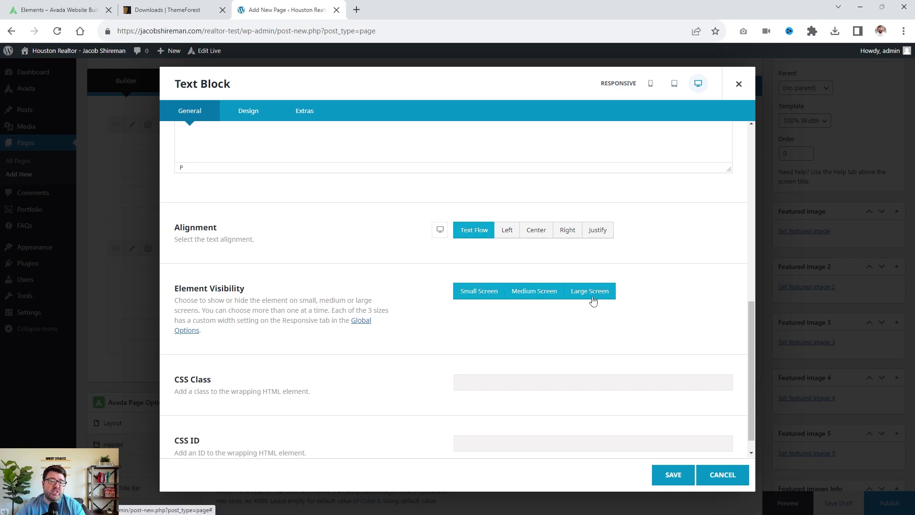
Save the heading Text Block's settings and look over the builder layout.
{"action": "left_click", "coordinate": [670, 475]}
{"action": "scroll", "coordinate": [283, 323], "scroll_direction": "up", "scroll_amount": 1}
{"action": "scroll", "coordinate": [283, 324], "scroll_direction": "up", "scroll_amount": 1}
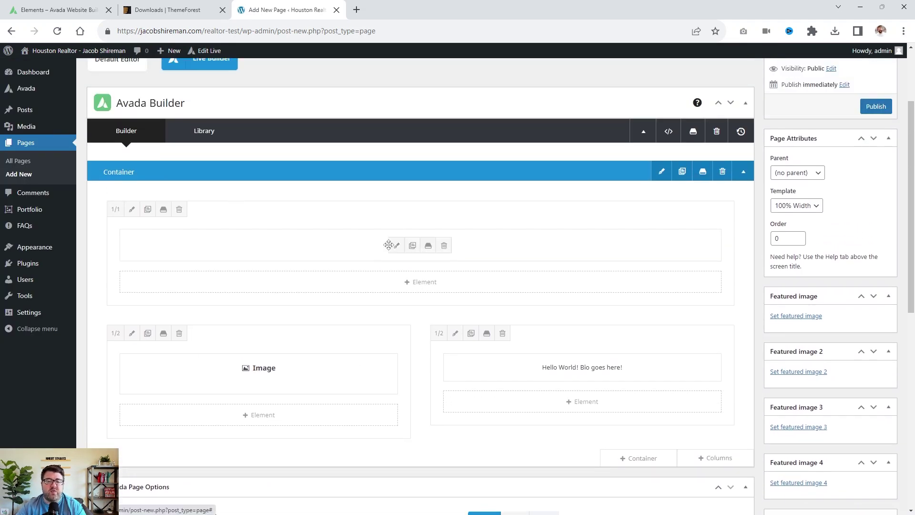
{"action": "scroll", "coordinate": [492, 265], "scroll_direction": "down", "scroll_amount": 2}
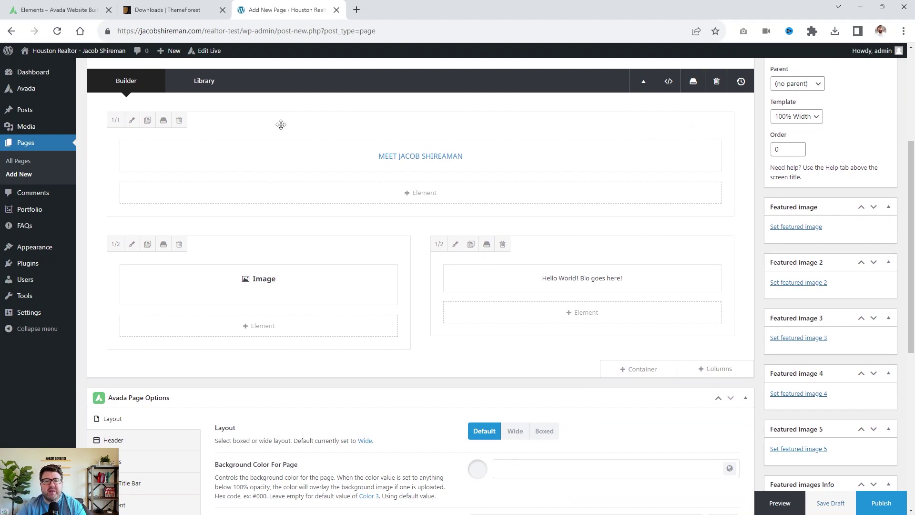
{"action": "mouse_move", "coordinate": [551, 288]}
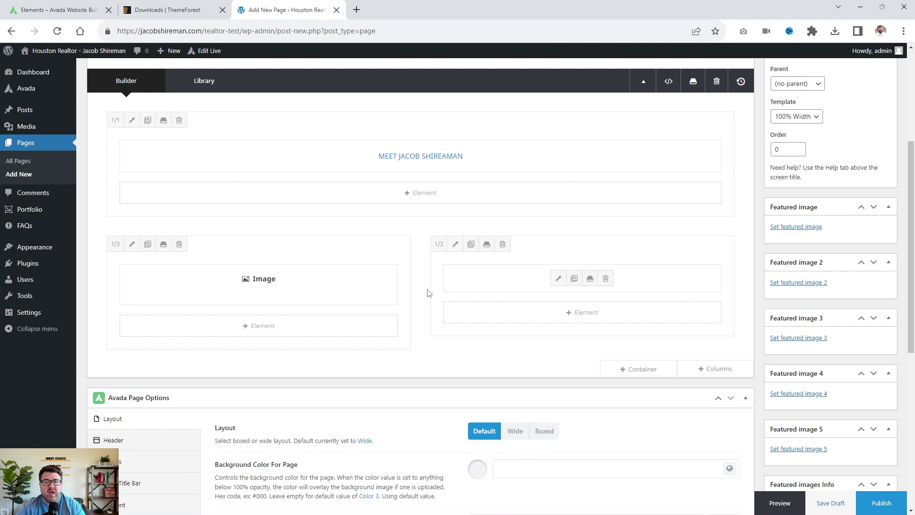
{"action": "scroll", "coordinate": [609, 300], "scroll_direction": "up", "scroll_amount": 2}
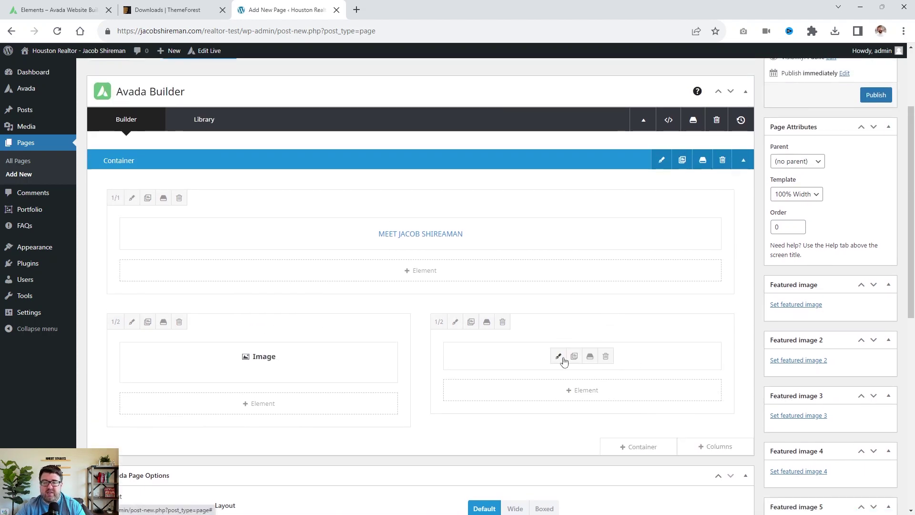
Check the bio Text Block's Design settings, then save and close them.
{"action": "left_click", "coordinate": [556, 356]}
{"action": "left_click", "coordinate": [249, 110]}
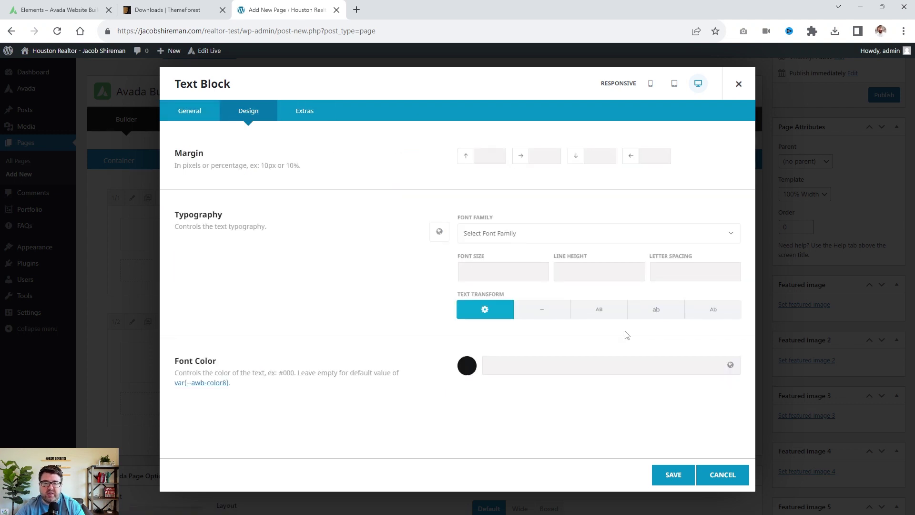
{"action": "left_click", "coordinate": [665, 480]}
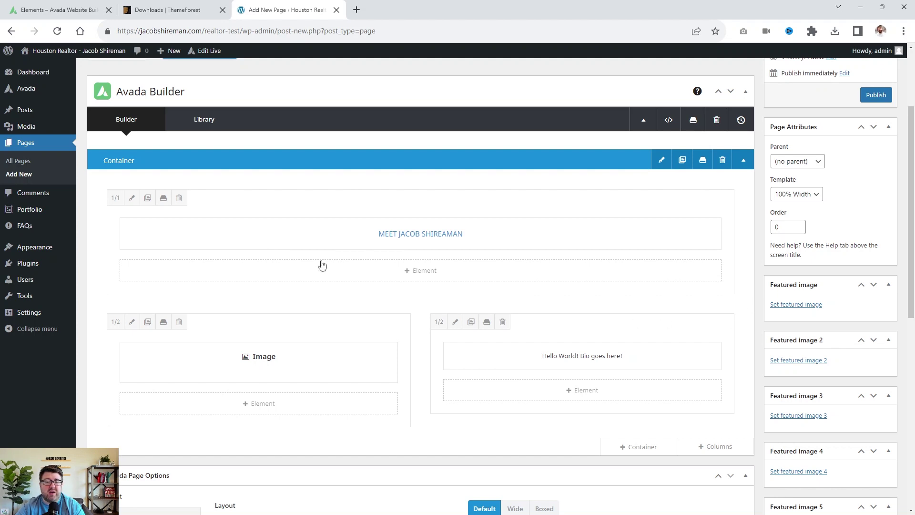
Give the full-width top column a blue global Color 5 background.
{"action": "left_click", "coordinate": [132, 198]}
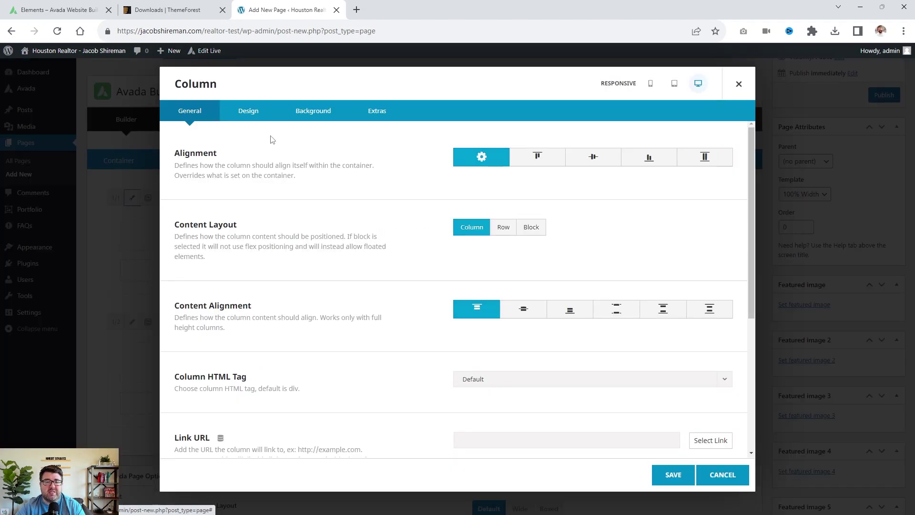
{"action": "left_click", "coordinate": [309, 115]}
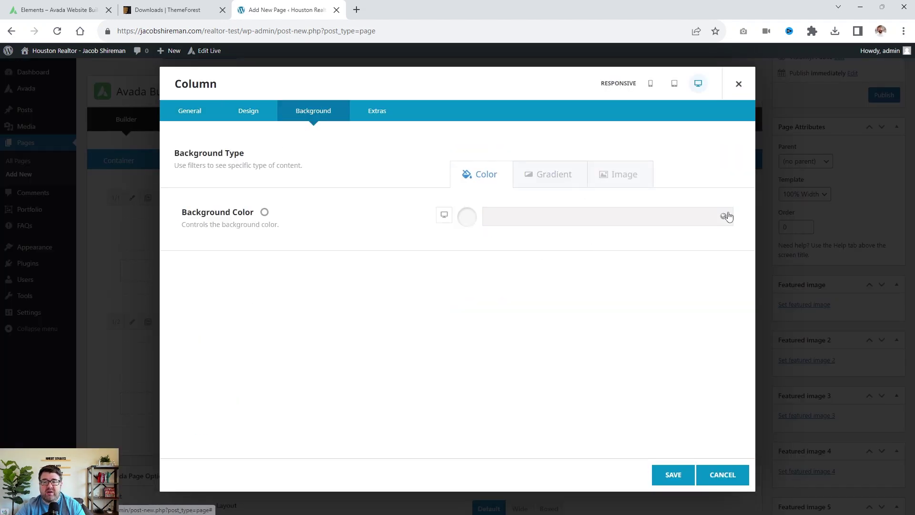
{"action": "left_click", "coordinate": [694, 222]}
{"action": "left_click", "coordinate": [528, 255]}
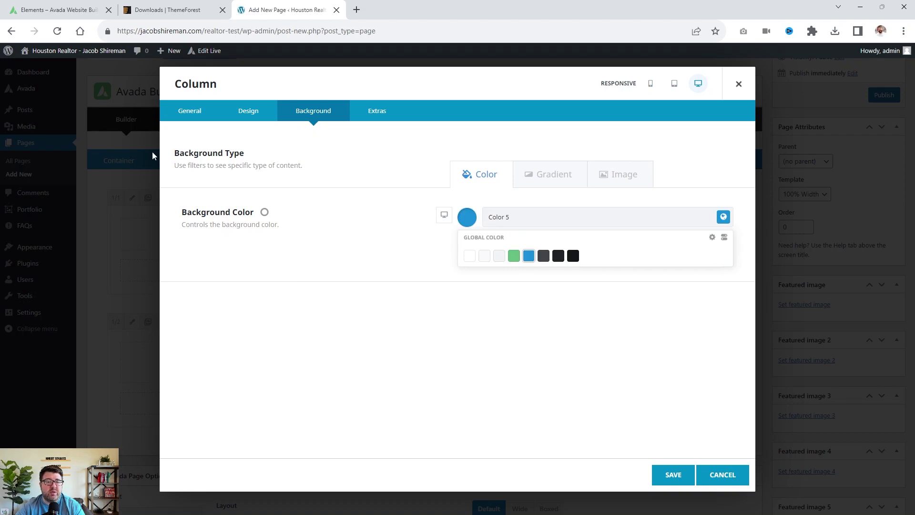
{"action": "left_click", "coordinate": [185, 113]}
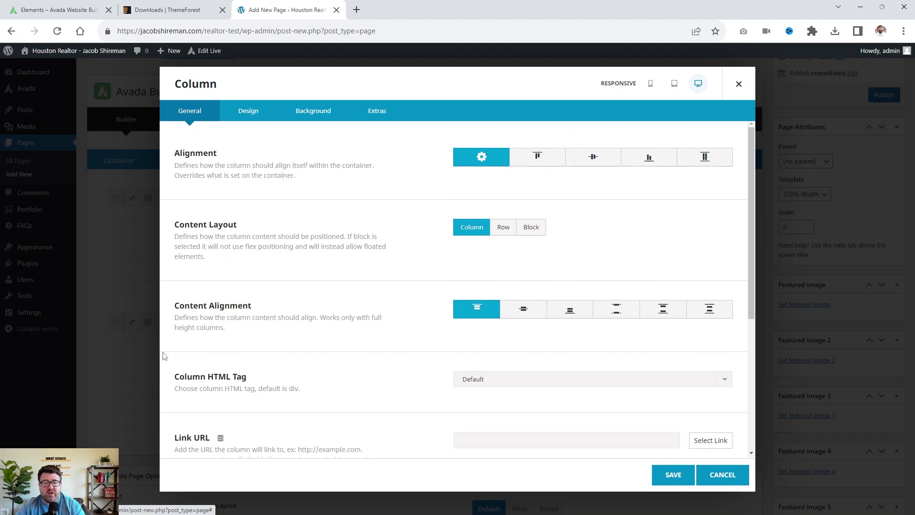
Round the column's top-left, top-right and bottom-left corners by 8px.
{"action": "scroll", "coordinate": [368, 372], "scroll_direction": "down", "scroll_amount": 3}
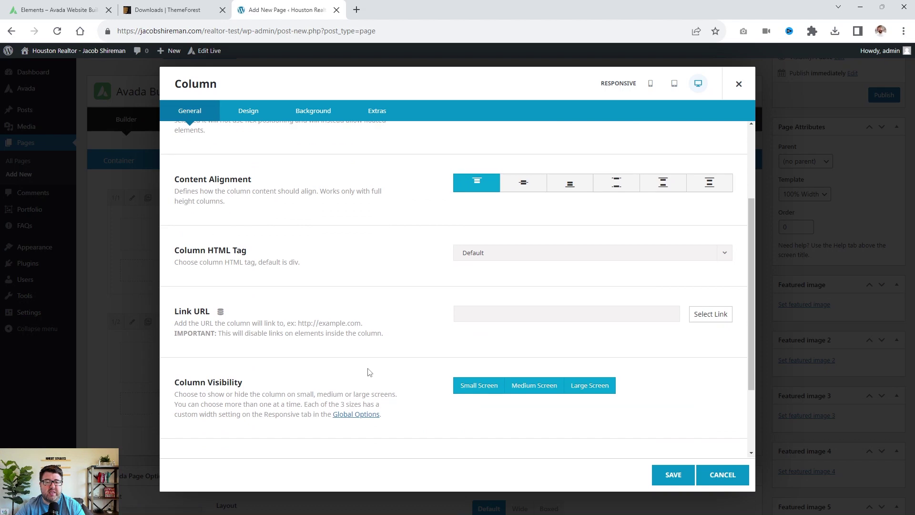
{"action": "scroll", "coordinate": [368, 372], "scroll_direction": "up", "scroll_amount": 3}
{"action": "left_click", "coordinate": [248, 112]}
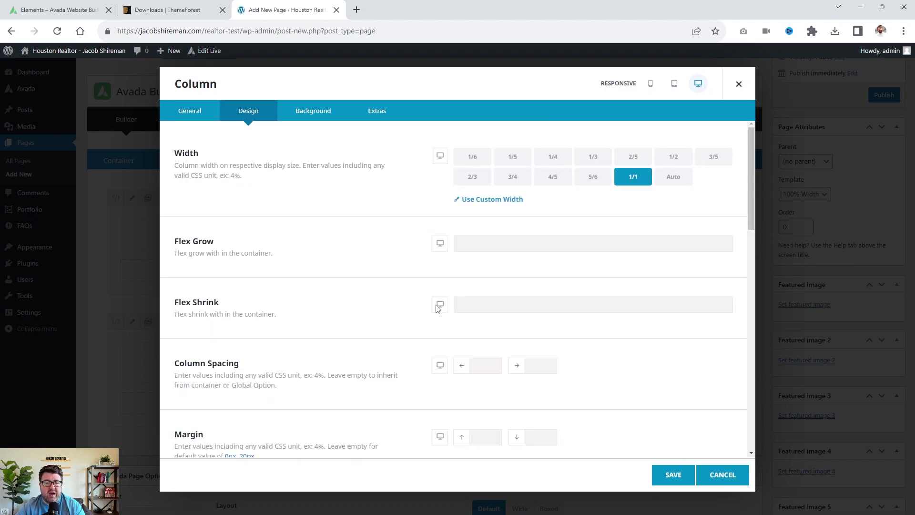
{"action": "scroll", "coordinate": [429, 285], "scroll_direction": "down", "scroll_amount": 6}
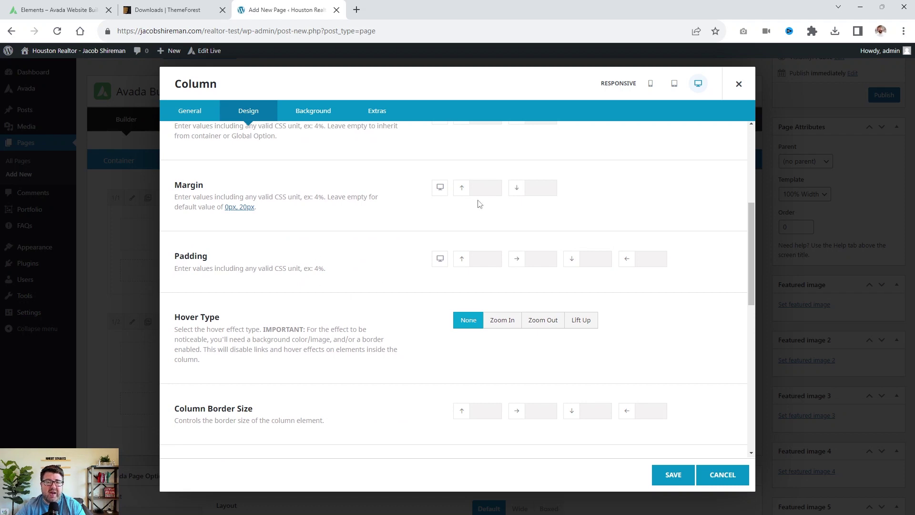
{"action": "scroll", "coordinate": [413, 223], "scroll_direction": "down", "scroll_amount": 6}
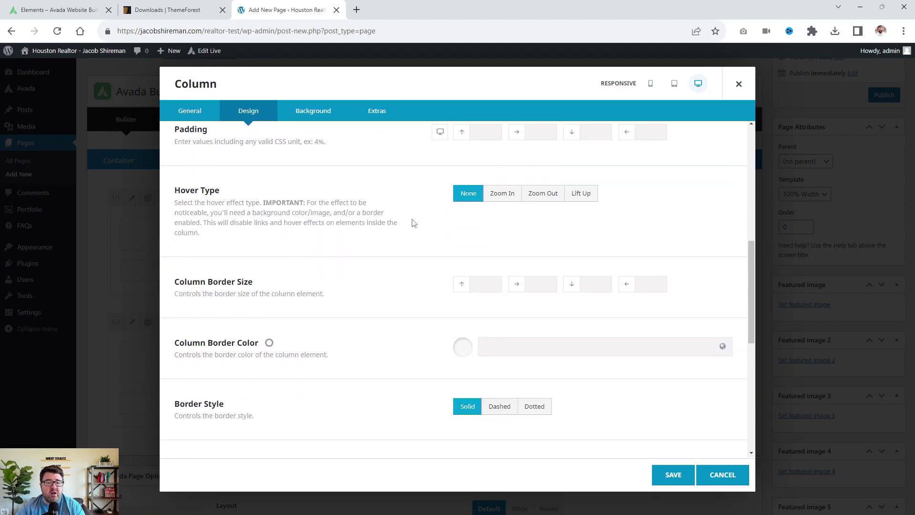
{"action": "scroll", "coordinate": [299, 260], "scroll_direction": "down", "scroll_amount": 2}
{"action": "scroll", "coordinate": [298, 242], "scroll_direction": "down", "scroll_amount": 2}
{"action": "scroll", "coordinate": [299, 242], "scroll_direction": "up", "scroll_amount": 3}
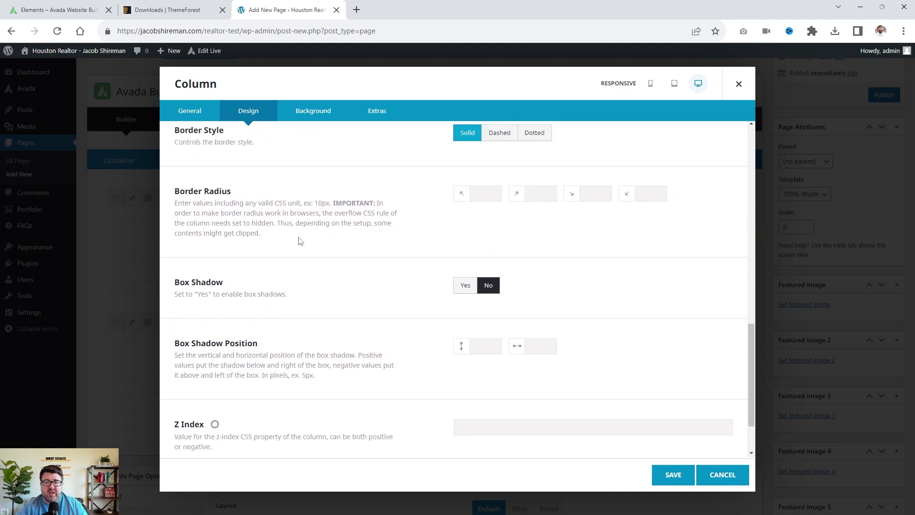
{"action": "left_click", "coordinate": [492, 253]}
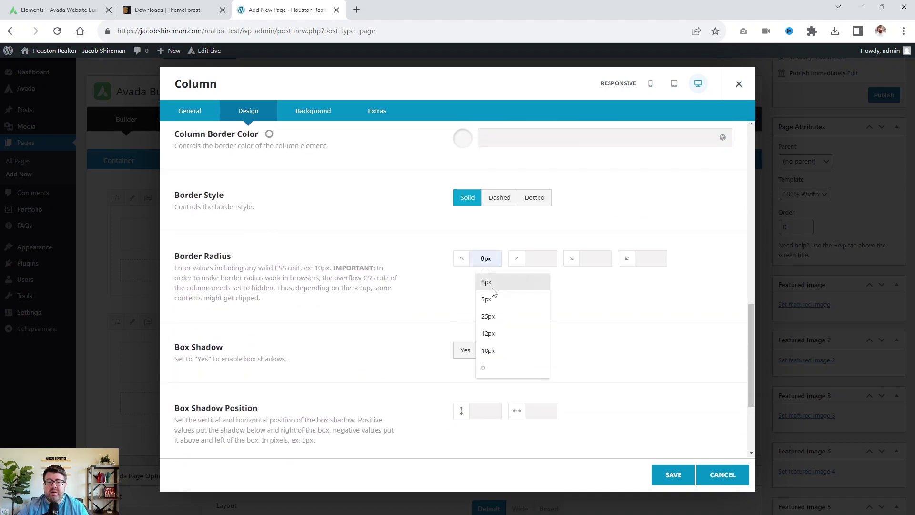
{"action": "left_click", "coordinate": [493, 286]}
{"action": "left_click", "coordinate": [537, 257]}
{"action": "left_click", "coordinate": [571, 282]}
{"action": "left_click", "coordinate": [594, 258]}
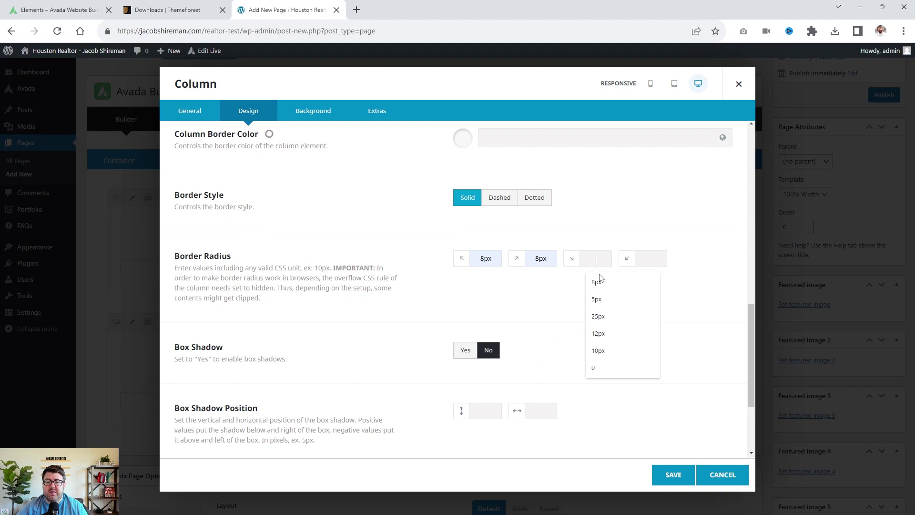
{"action": "left_click", "coordinate": [648, 258]}
{"action": "left_click", "coordinate": [655, 281]}
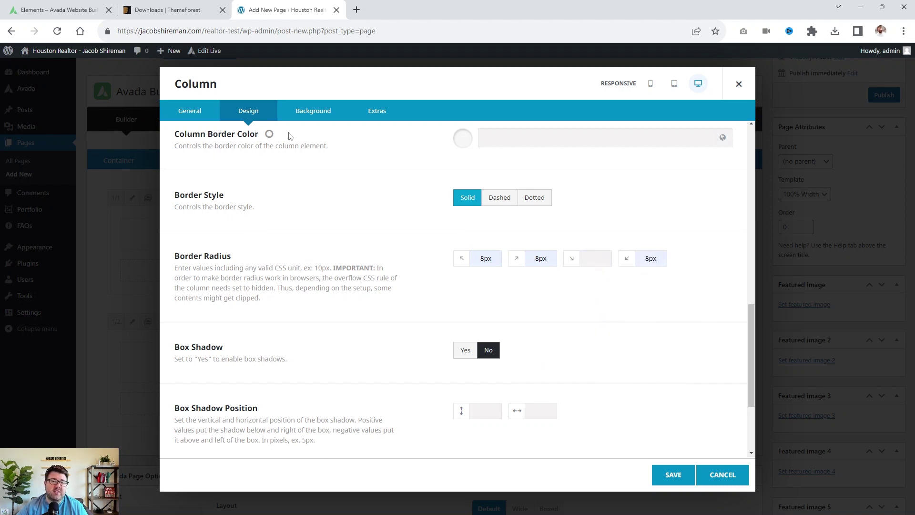
Review the column's background image and opacity options, keep full opacity, and save the column.
{"action": "left_click", "coordinate": [292, 114]}
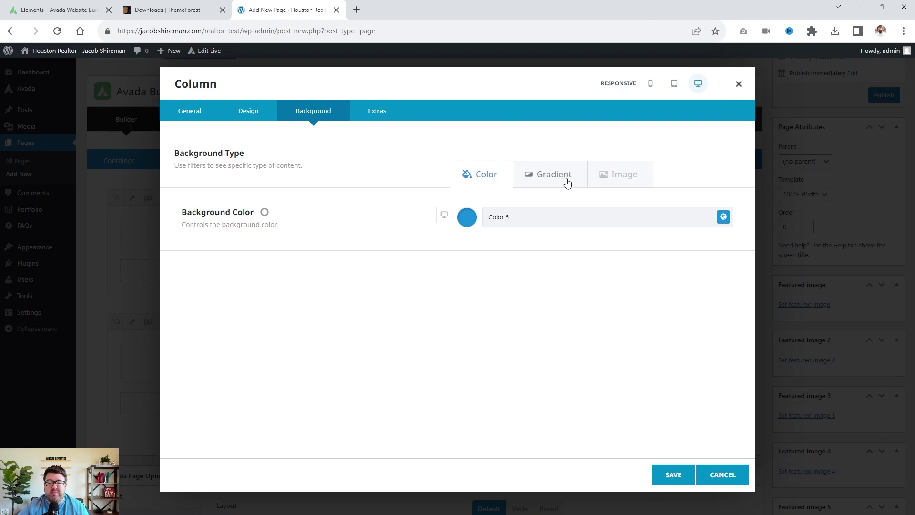
{"action": "left_click", "coordinate": [595, 174]}
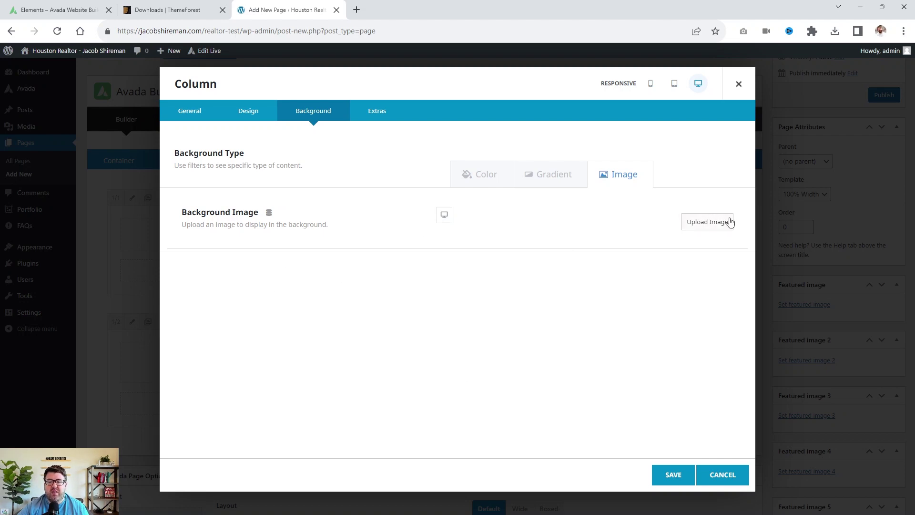
{"action": "left_click", "coordinate": [468, 173]}
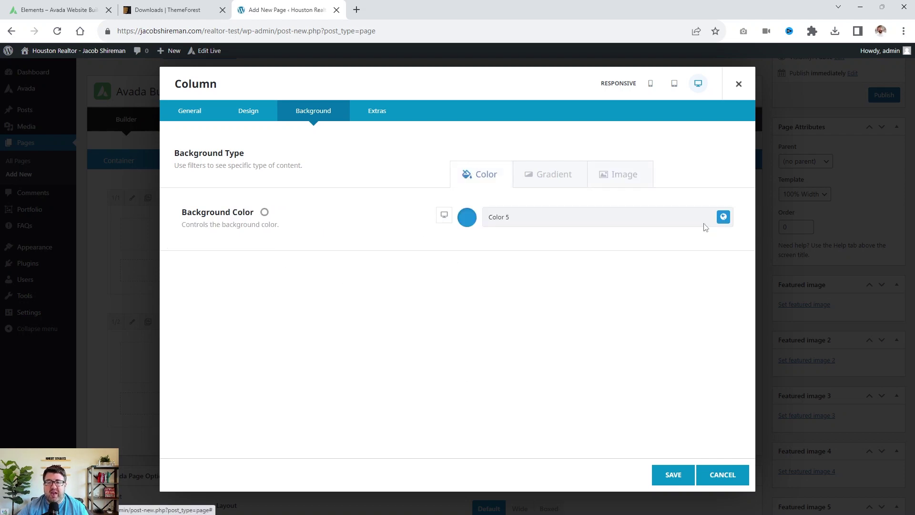
{"action": "left_click", "coordinate": [467, 218]}
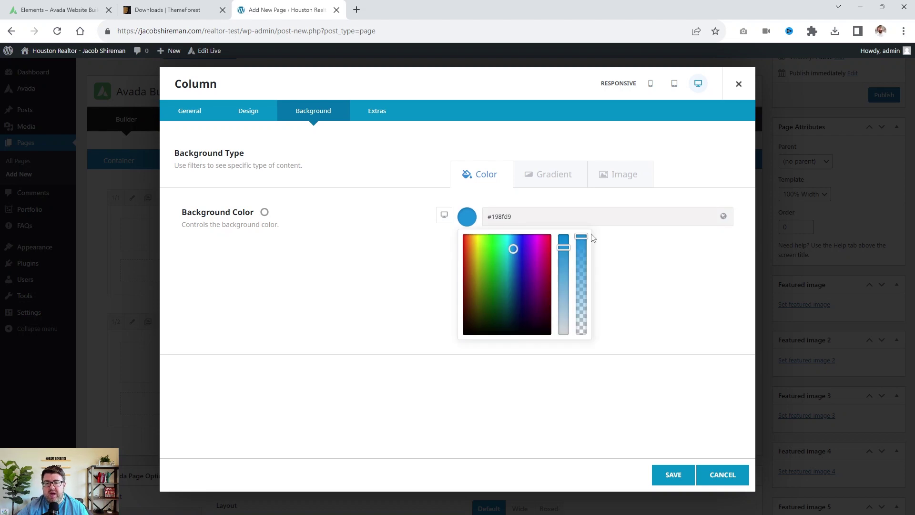
{"action": "mouse_move", "coordinate": [582, 234]}
{"action": "left_mouse_down"}
{"action": "mouse_move", "coordinate": [582, 266]}
{"action": "mouse_move", "coordinate": [582, 236]}
{"action": "left_mouse_up"}
{"action": "left_click", "coordinate": [408, 195]}
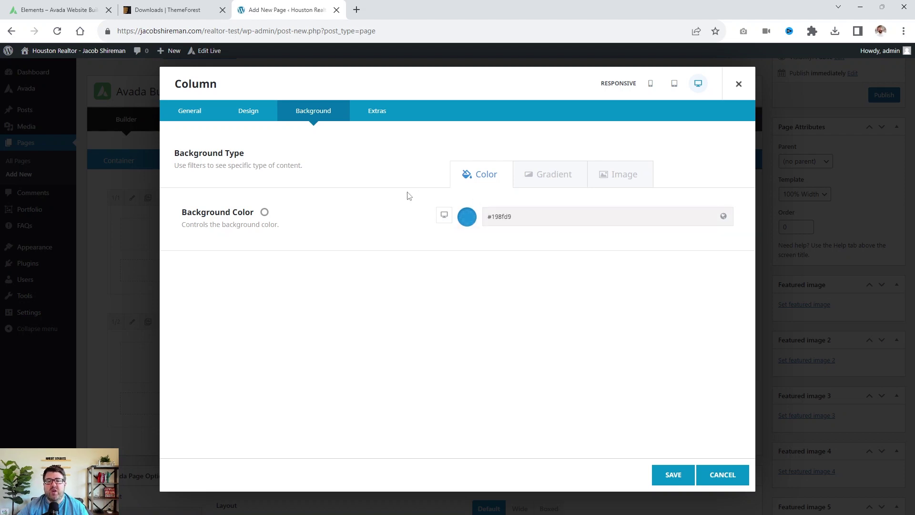
{"action": "left_click", "coordinate": [650, 167]}
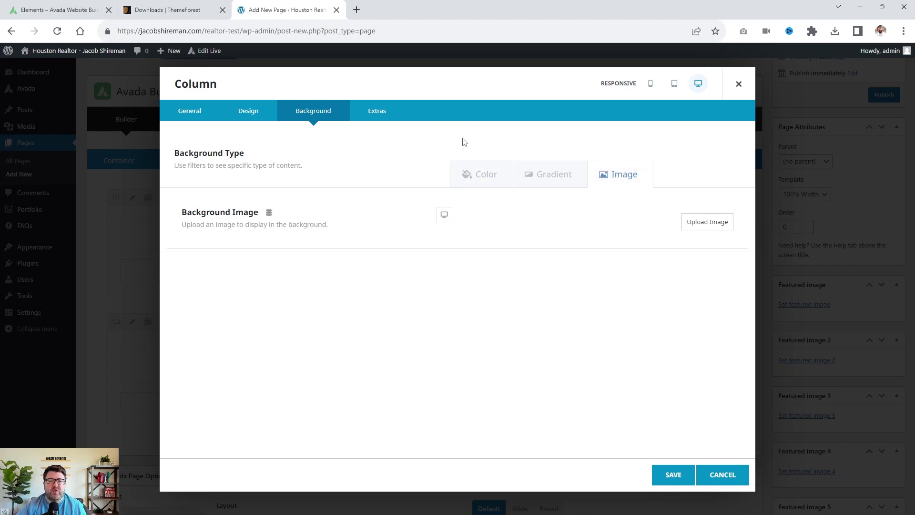
{"action": "left_click", "coordinate": [245, 116]}
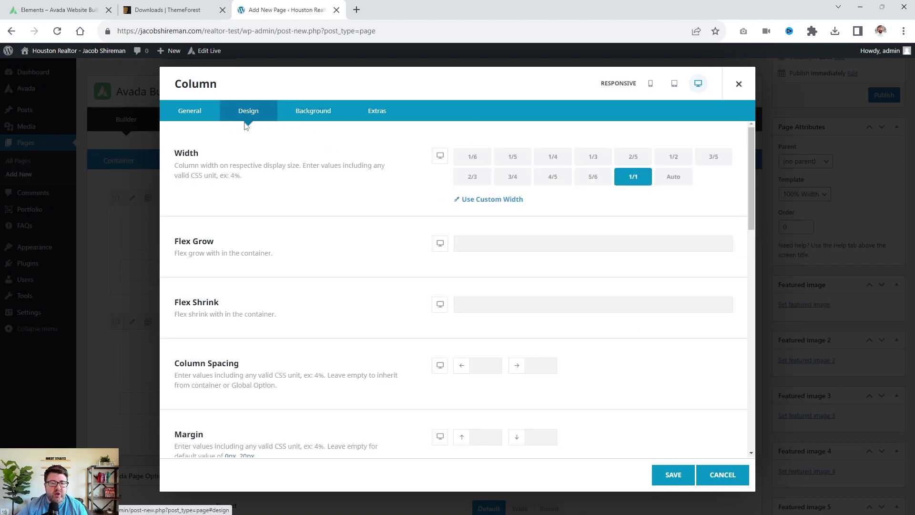
{"action": "left_click", "coordinate": [660, 474]}
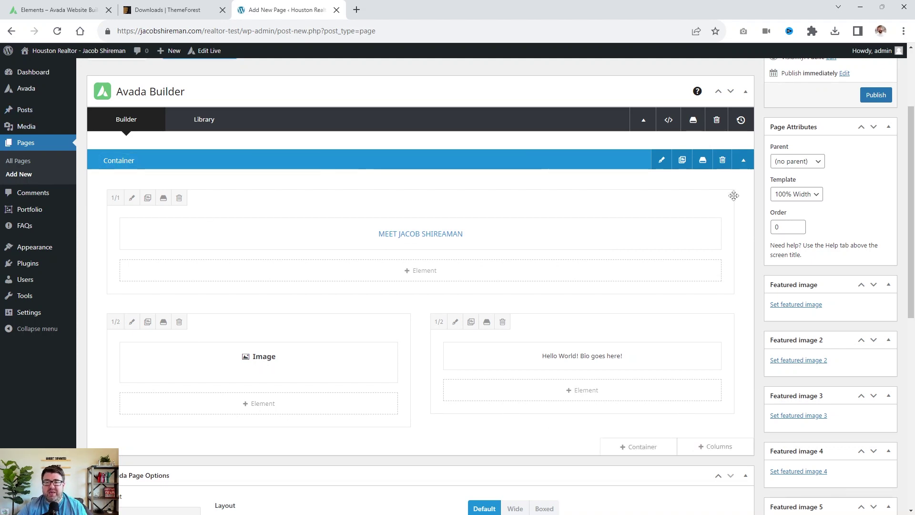
Collapse the first container and rename it 'About Me'.
{"action": "left_click", "coordinate": [741, 160]}
{"action": "left_click", "coordinate": [94, 162]}
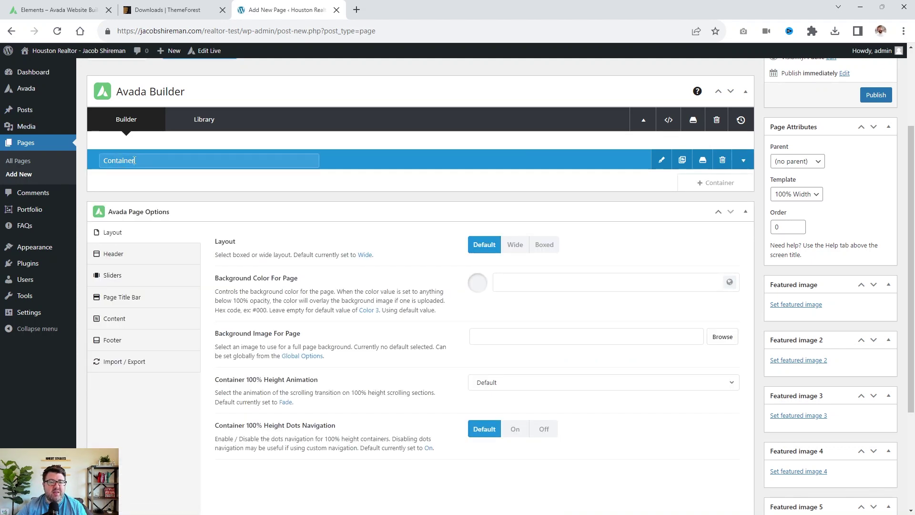
{"action": "type", "text": "About Me"}
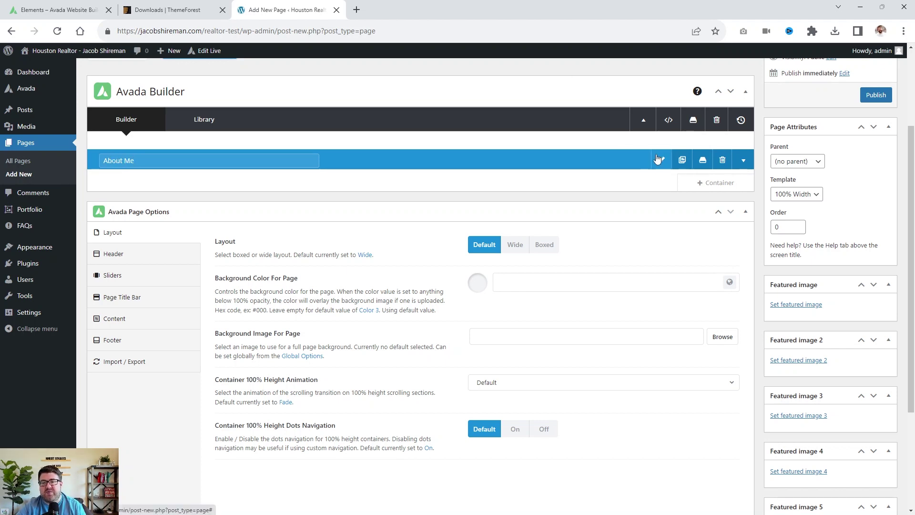
Add a 1/3+1/3+1/3 container below and name it 'Real Estate Services'.
{"action": "left_click", "coordinate": [721, 187]}
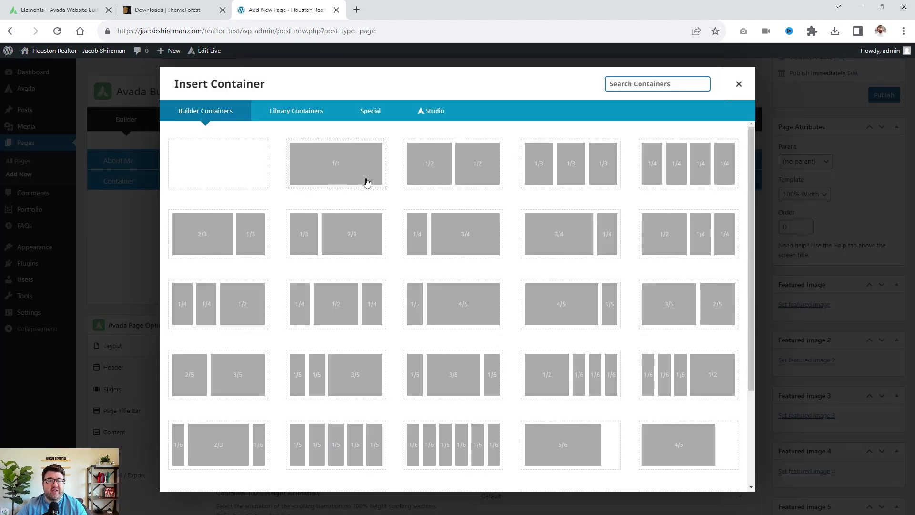
{"action": "left_click", "coordinate": [576, 153]}
{"action": "double_click", "coordinate": [119, 181]}
{"action": "type", "text": "Real Estate Services"}
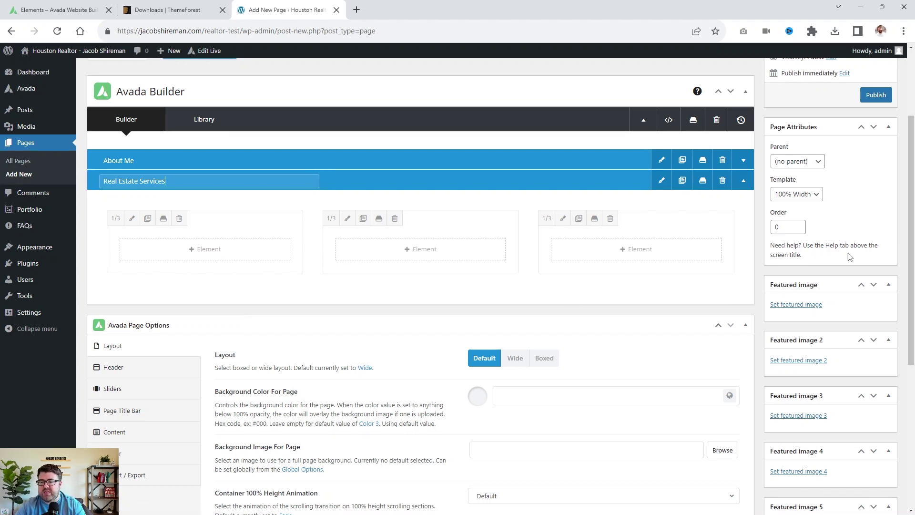
{"action": "scroll", "coordinate": [839, 198], "scroll_direction": "down", "scroll_amount": 3}
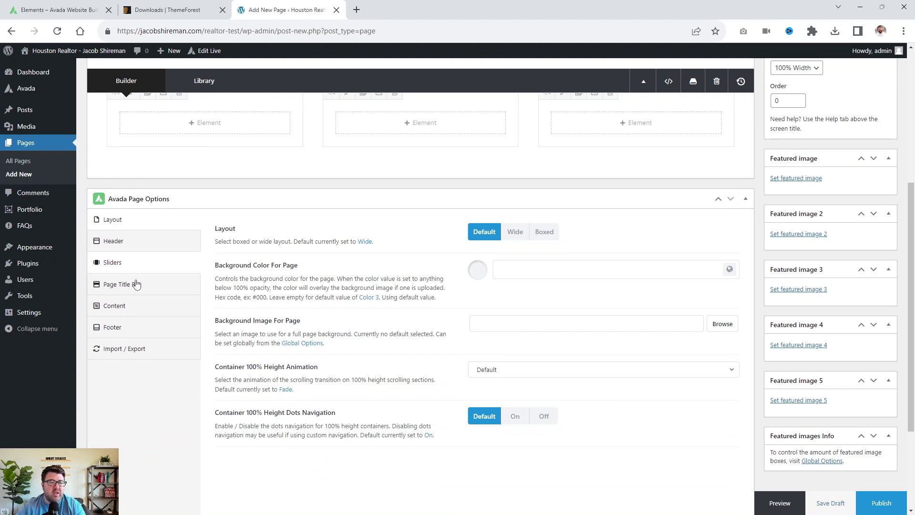
{"action": "scroll", "coordinate": [724, 383], "scroll_direction": "up", "scroll_amount": 3}
{"action": "scroll", "coordinate": [714, 385], "scroll_direction": "up", "scroll_amount": 3}
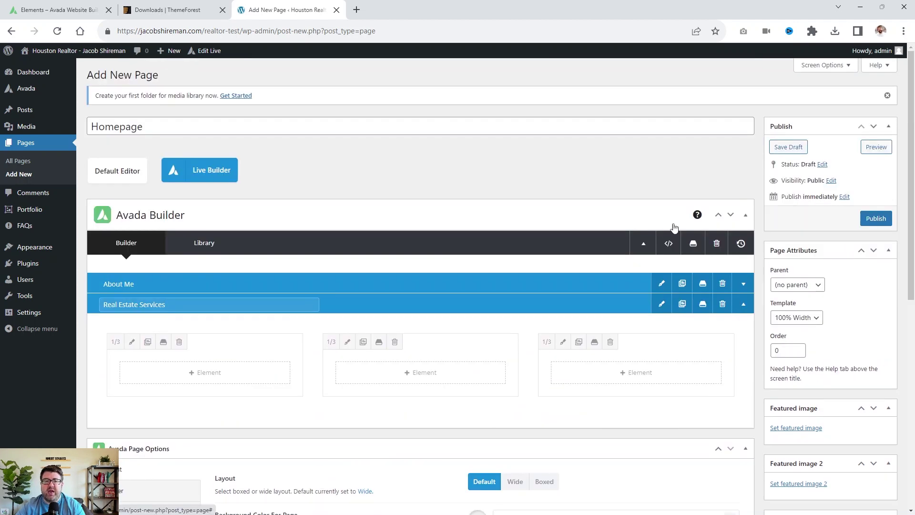
Confirm the Real Estate Services container name and return to the top of the page editor.
{"action": "left_click", "coordinate": [373, 150]}
{"action": "mouse_move", "coordinate": [23, 49]}
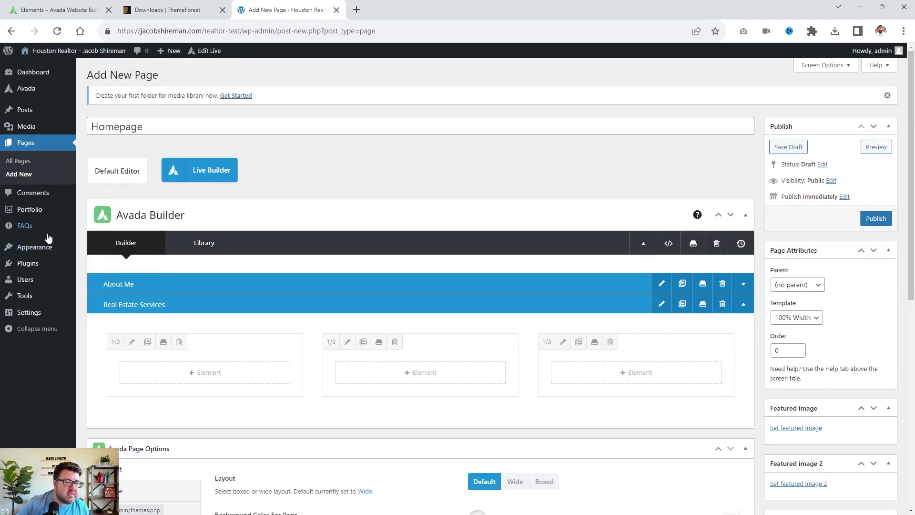
{"action": "mouse_move", "coordinate": [40, 252]}
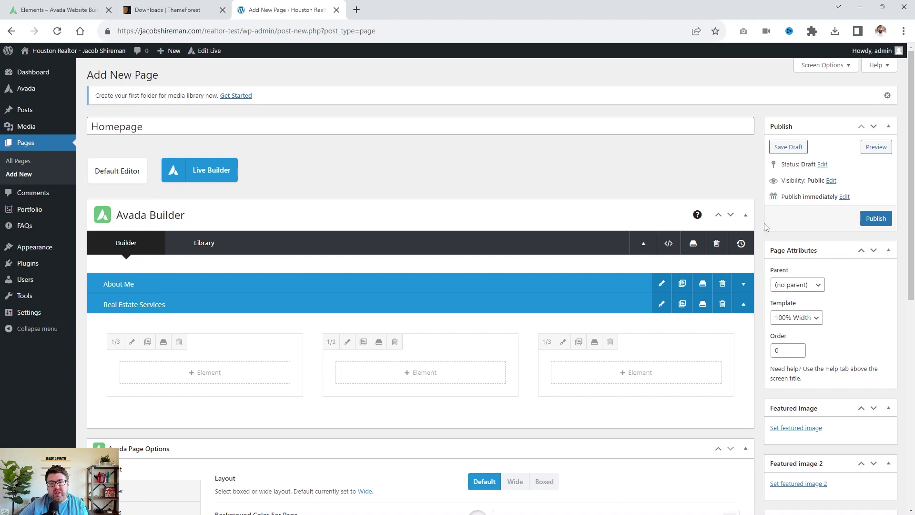
{"action": "scroll", "coordinate": [667, 200], "scroll_direction": "down", "scroll_amount": 4}
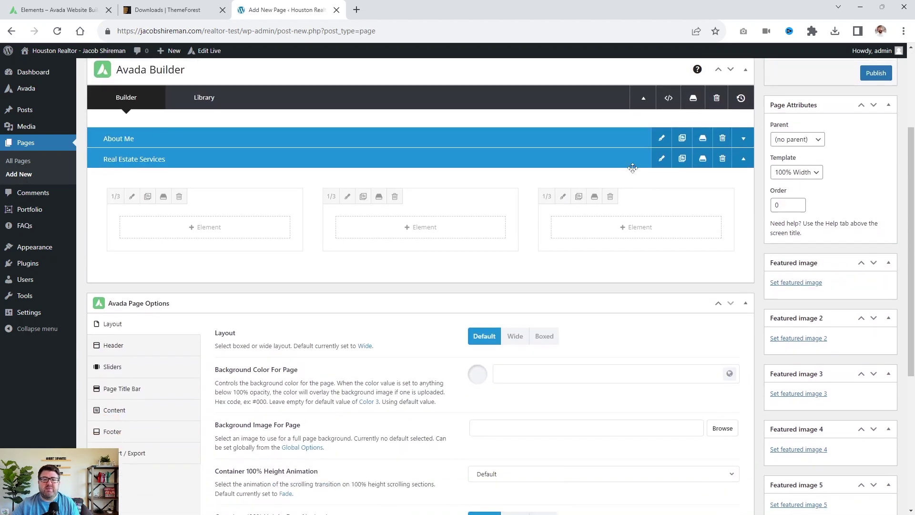
{"action": "scroll", "coordinate": [516, 71], "scroll_direction": "up", "scroll_amount": 3}
{"action": "scroll", "coordinate": [362, 121], "scroll_direction": "up", "scroll_amount": 1}
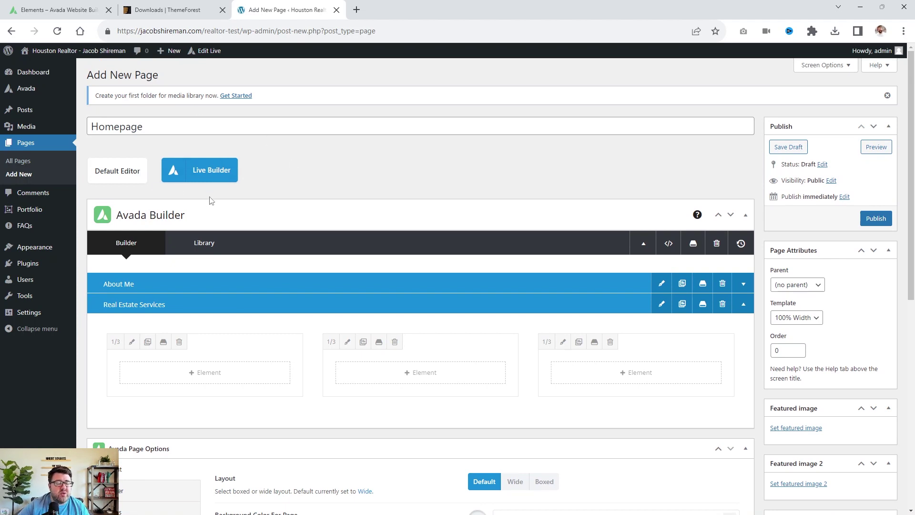
Switch the page to the Avada Live Builder, view Global Options, then go back to Add New Page.
{"action": "left_click", "coordinate": [215, 178]}
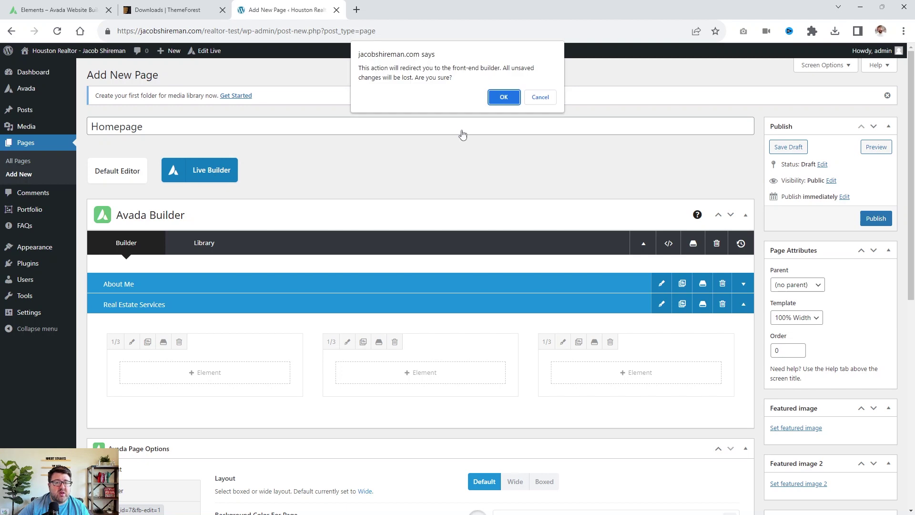
{"action": "left_click", "coordinate": [503, 98]}
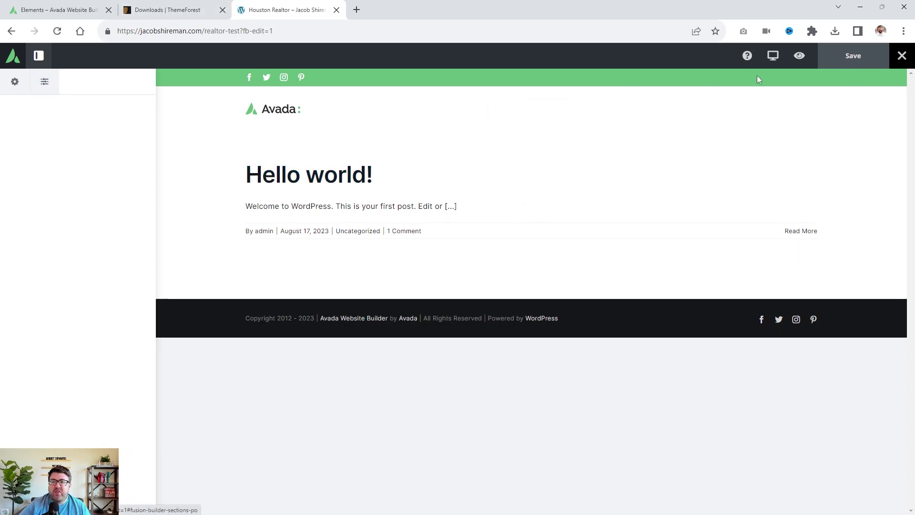
{"action": "left_click", "coordinate": [45, 82]}
{"action": "left_click", "coordinate": [15, 83]}
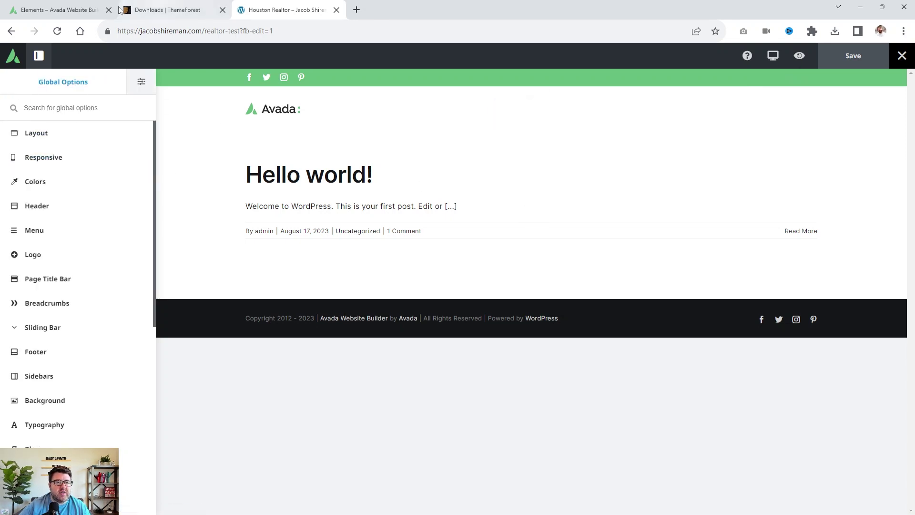
{"action": "left_click", "coordinate": [6, 33]}
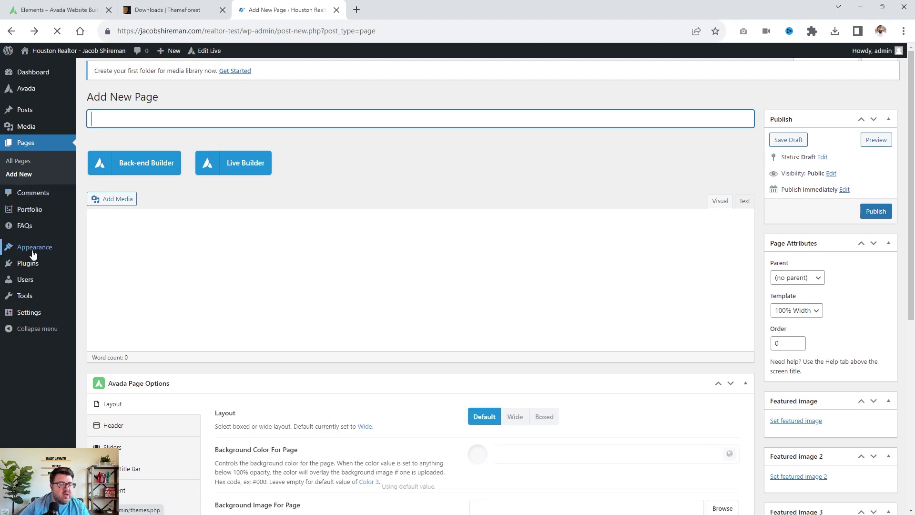
In the Customizer's Homepage Settings, make a new 'Homepage' page the static front page and publish.
{"action": "mouse_move", "coordinate": [32, 218]}
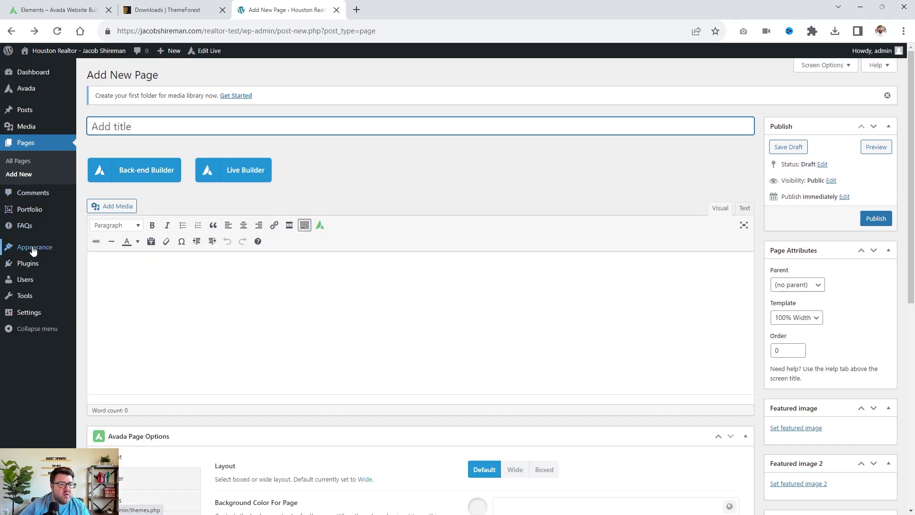
{"action": "mouse_move", "coordinate": [33, 247]}
{"action": "left_click", "coordinate": [108, 268]}
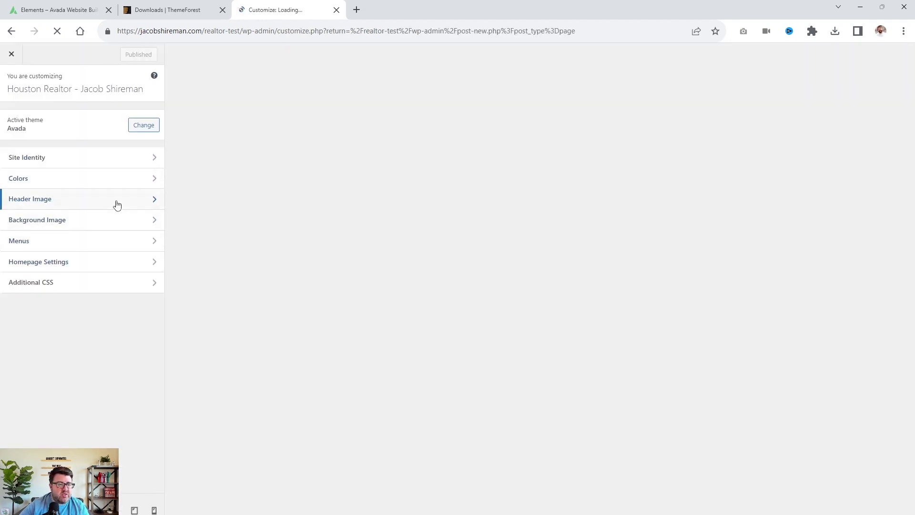
{"action": "left_click", "coordinate": [74, 262]}
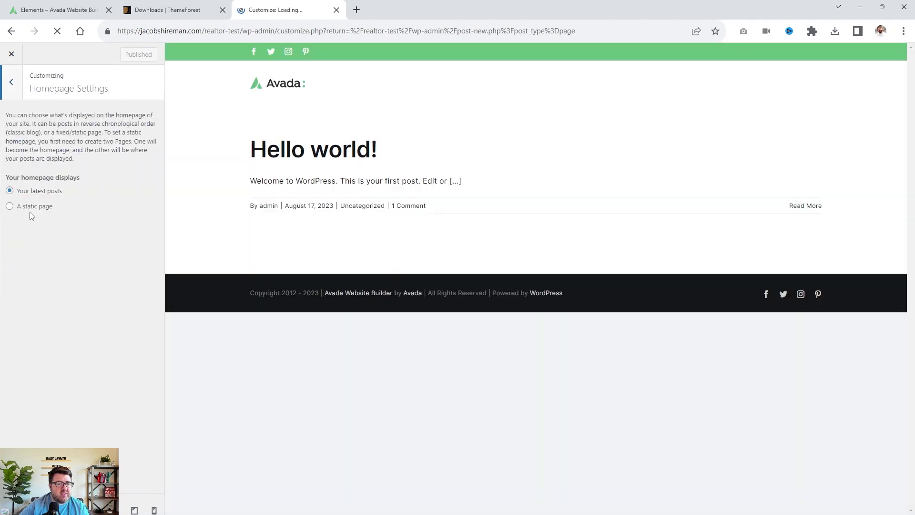
{"action": "left_click", "coordinate": [30, 207]}
{"action": "left_click", "coordinate": [45, 246]}
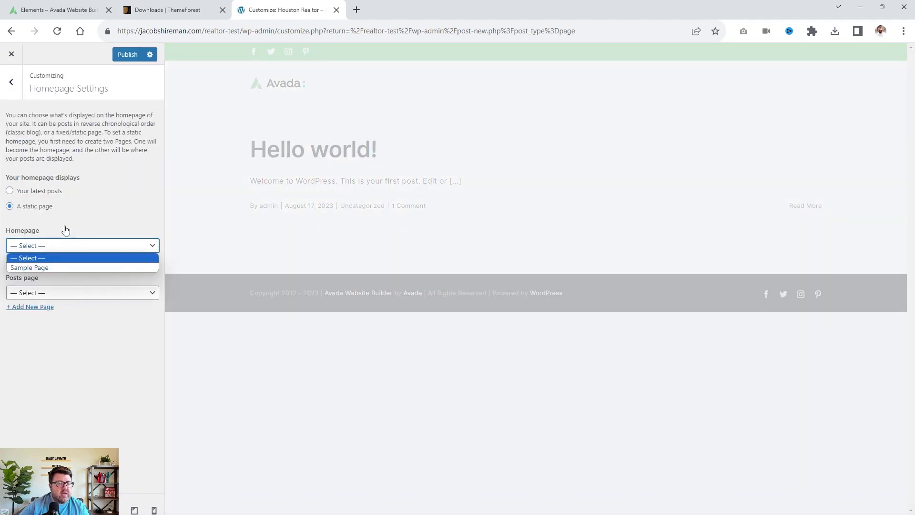
{"action": "left_click", "coordinate": [44, 257]}
{"action": "left_click", "coordinate": [39, 260]}
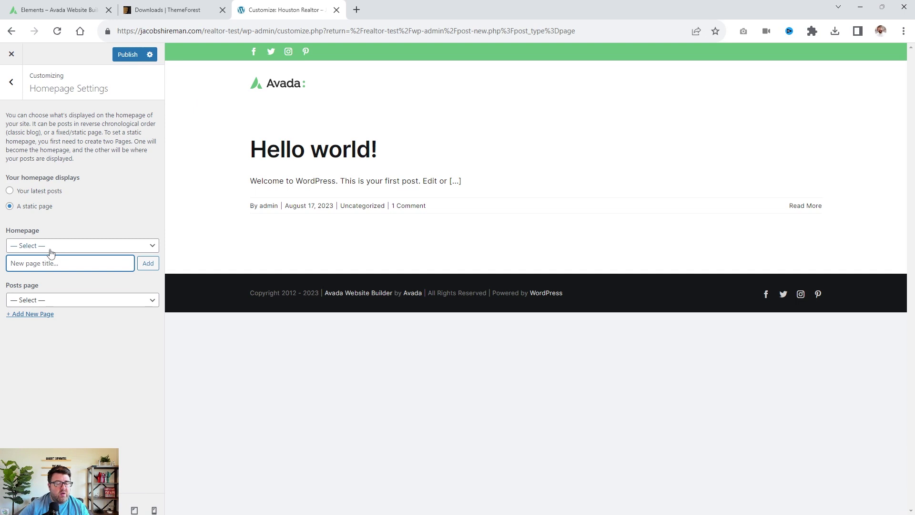
{"action": "type", "text": "Homepage"}
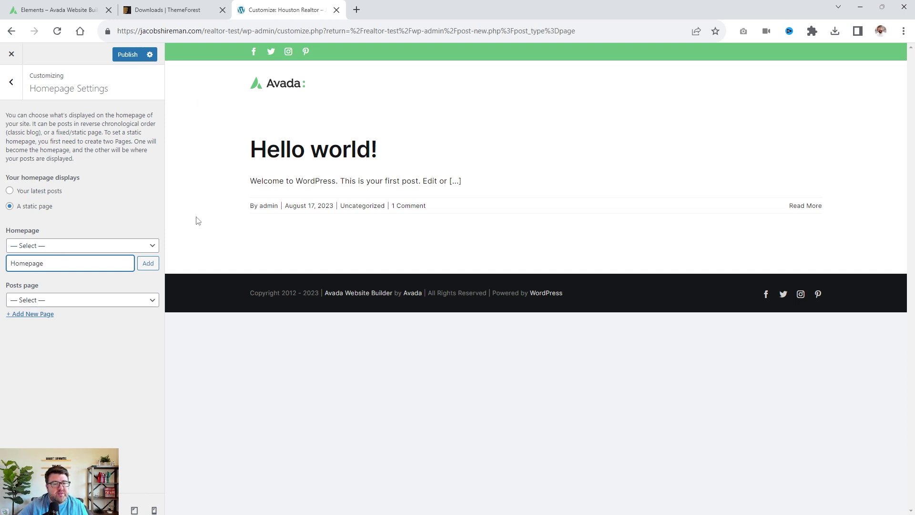
{"action": "left_click", "coordinate": [148, 263]}
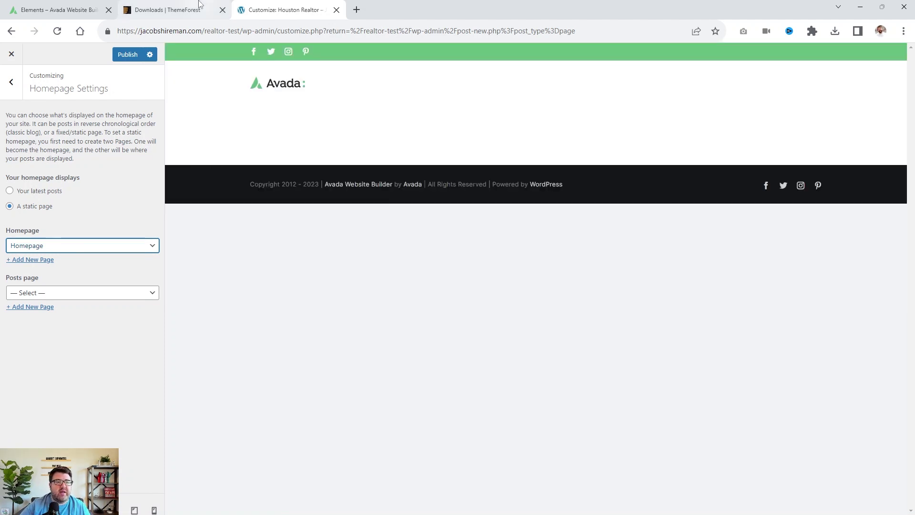
{"action": "left_click", "coordinate": [126, 56]}
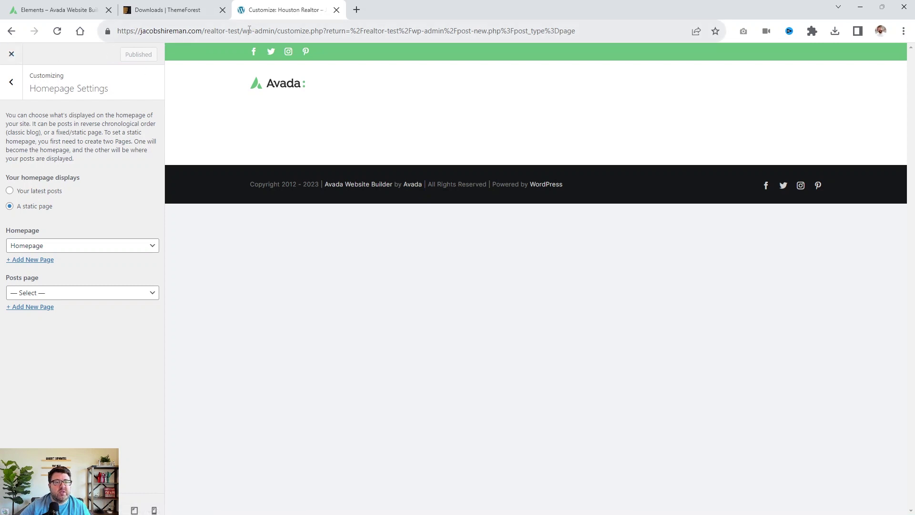
Load the live site's front page by trimming the admin path from the URL.
{"action": "left_click_drag", "start_coordinate": [244, 31], "coordinate": [614, 31]}
{"action": "key", "text": "BackSpace"}
{"action": "key", "text": "Return"}
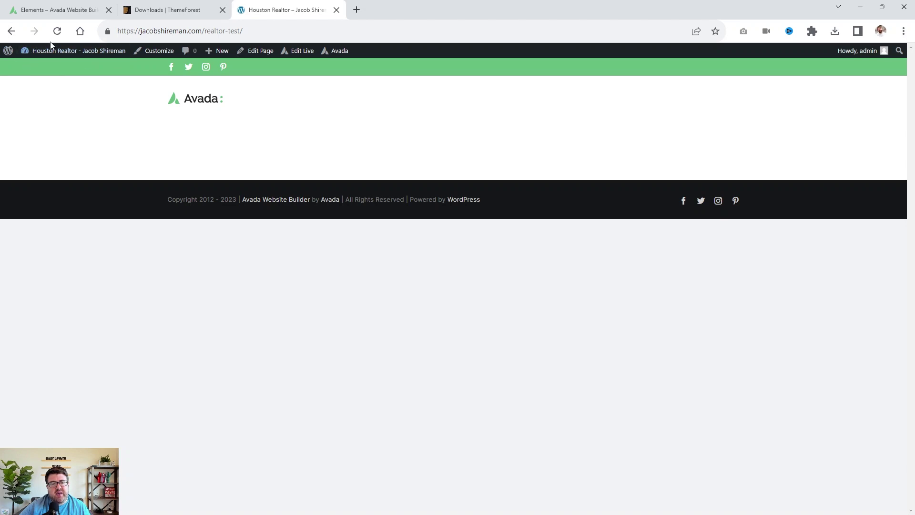
Open the Homepage editor in a new tab and switch it to the Avada Back-end Builder.
{"action": "mouse_move", "coordinate": [213, 55]}
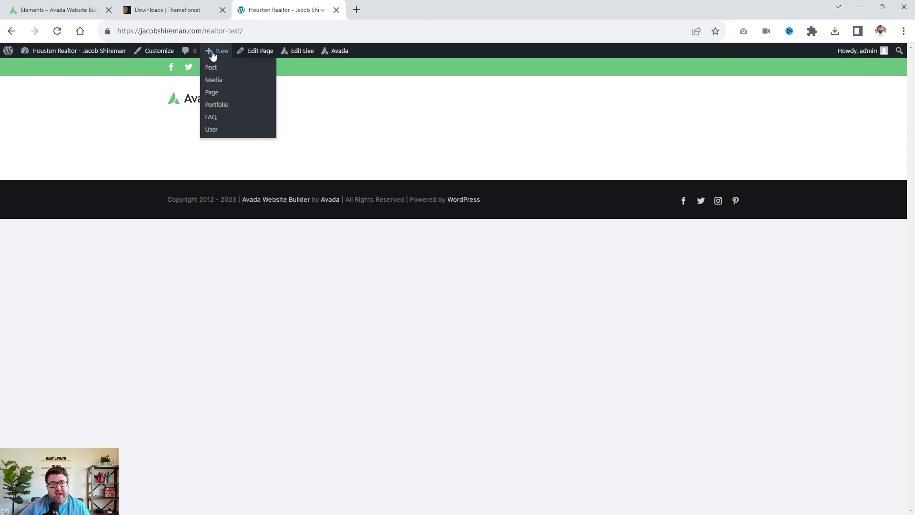
{"action": "right_click", "coordinate": [258, 51]}
{"action": "left_click", "coordinate": [285, 59]}
{"action": "key", "text": "ctrl+Tab"}
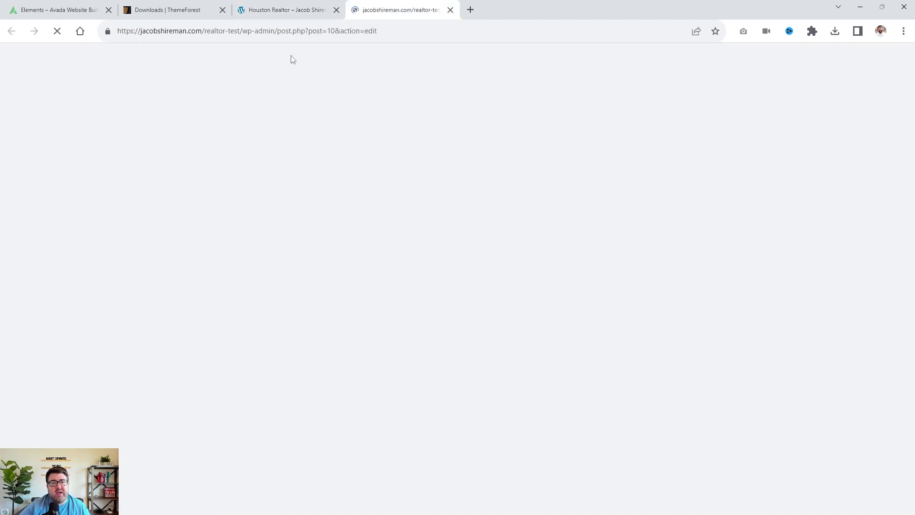
{"action": "left_click", "coordinate": [273, 12]}
{"action": "left_click", "coordinate": [388, 9]}
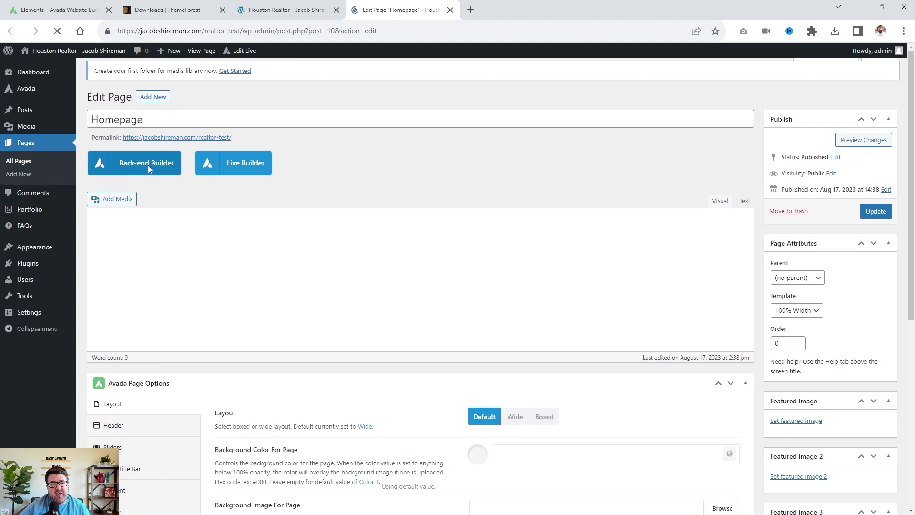
{"action": "left_click", "coordinate": [148, 169]}
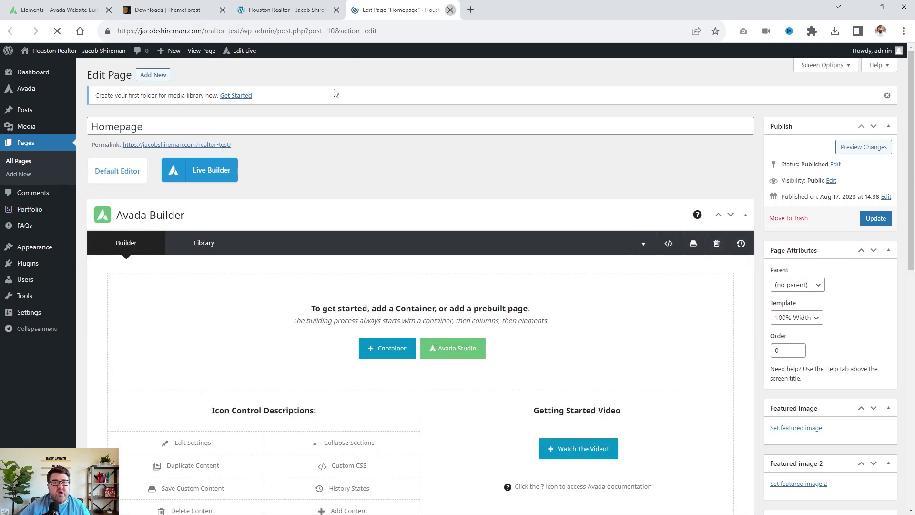
Close the editor tab and open the Homepage with Edit Live in the front-end builder.
{"action": "left_click", "coordinate": [451, 10]}
{"action": "mouse_move", "coordinate": [296, 55]}
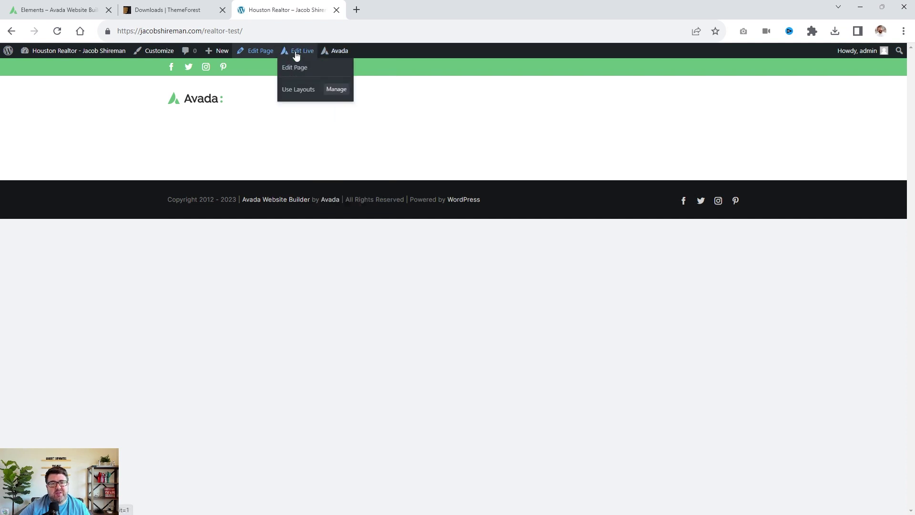
{"action": "left_click", "coordinate": [294, 53]}
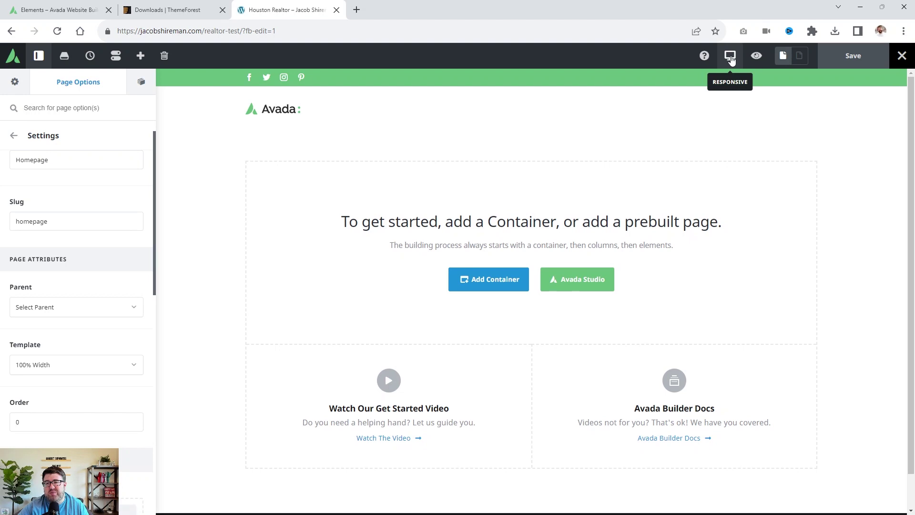
Add a 1/2 + 1/2 container with an Image element in the left column.
{"action": "left_click", "coordinate": [732, 58]}
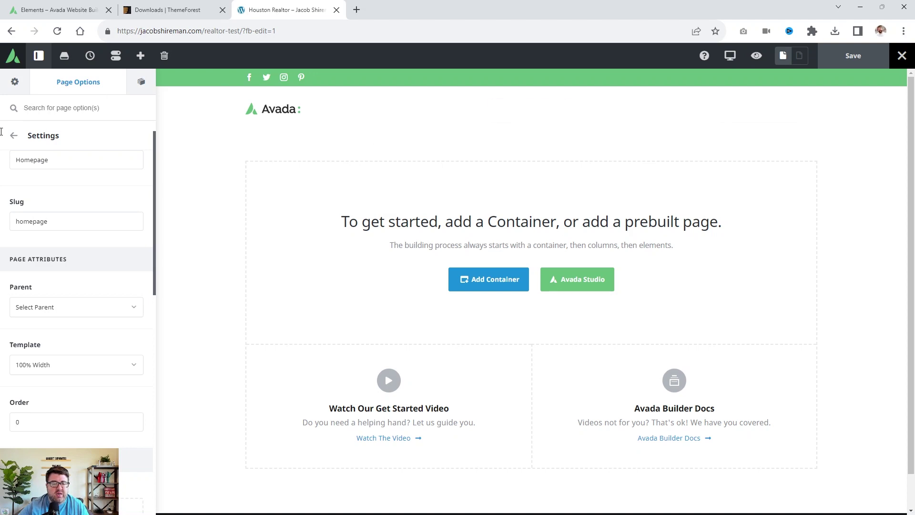
{"action": "left_click", "coordinate": [496, 285]}
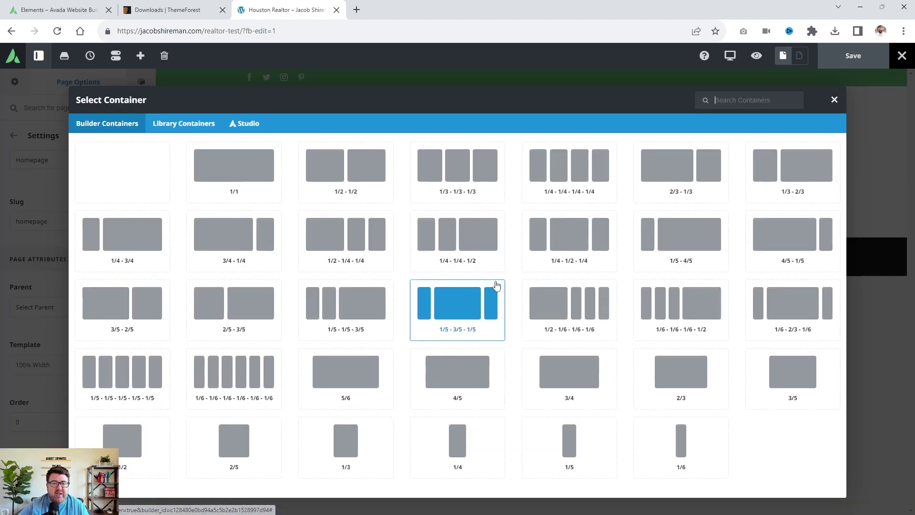
{"action": "left_click", "coordinate": [336, 173]}
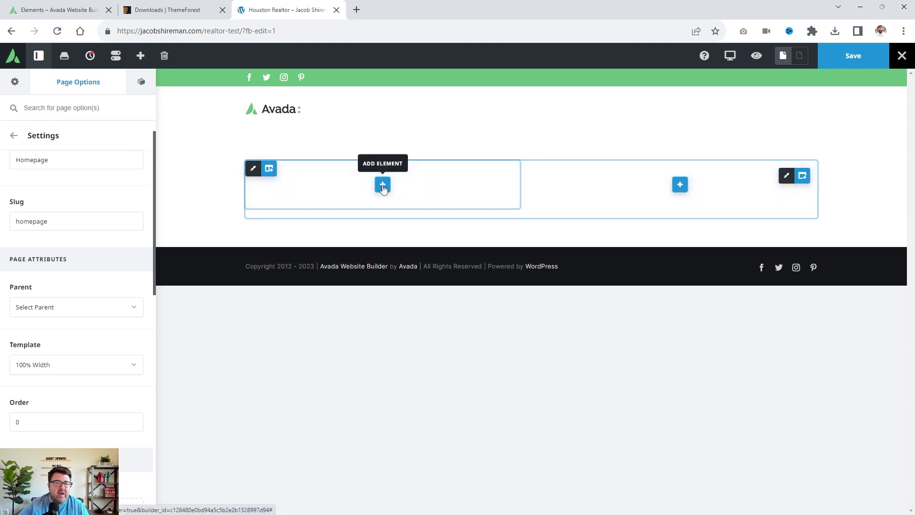
{"action": "left_click", "coordinate": [382, 185]}
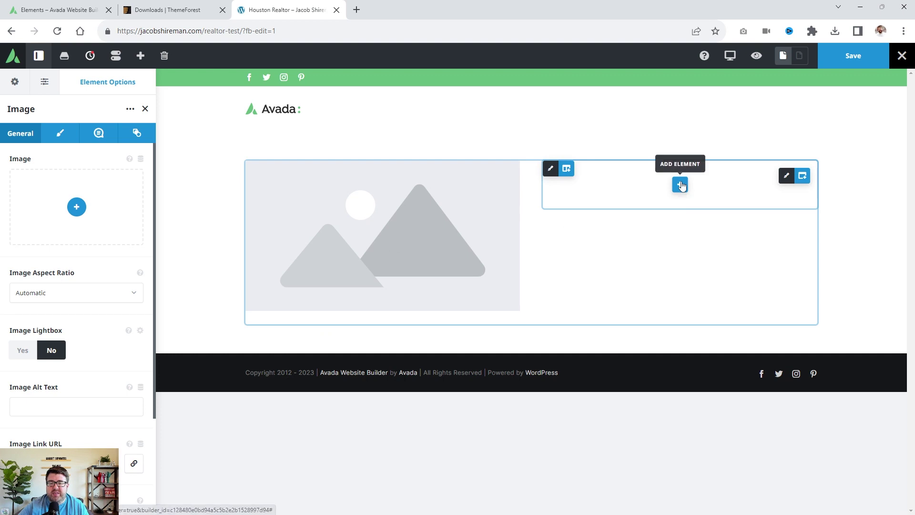
Add a Text Block to the right column reading "Bio goes here.".
{"action": "left_click", "coordinate": [682, 186]}
{"action": "left_click", "coordinate": [677, 476]}
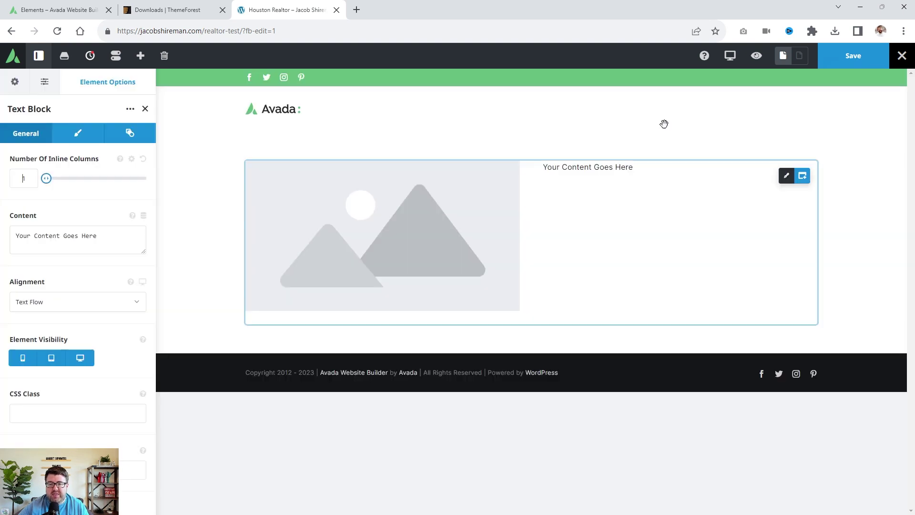
{"action": "left_click", "coordinate": [715, 167]}
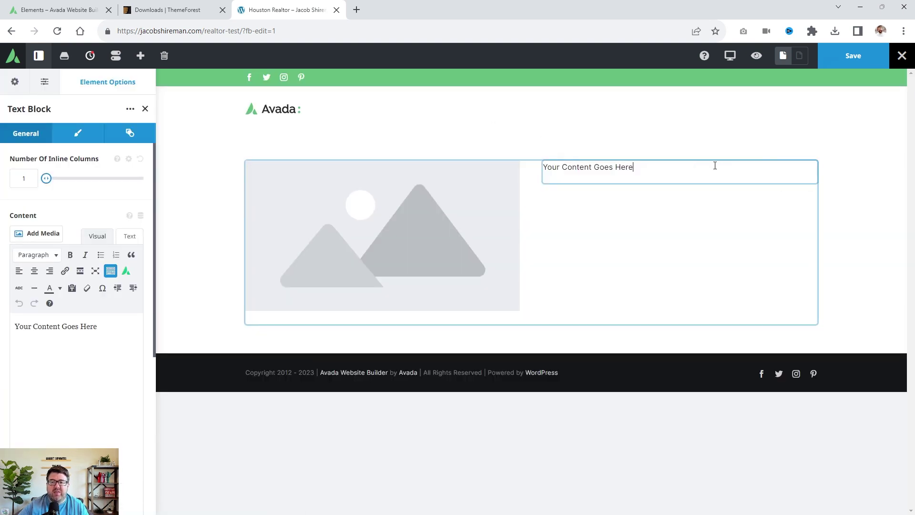
{"action": "left_click_drag", "start_coordinate": [602, 167], "coordinate": [547, 168]}
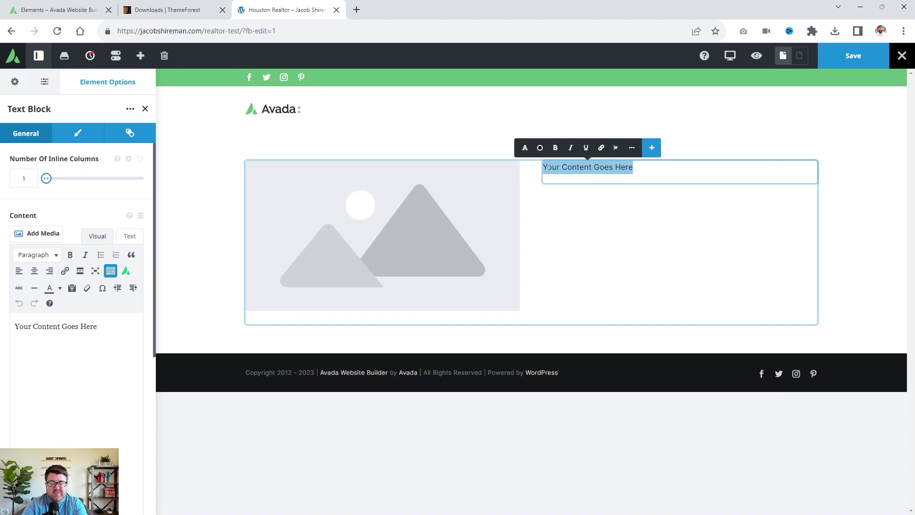
{"action": "type", "text": "Bio goe"}
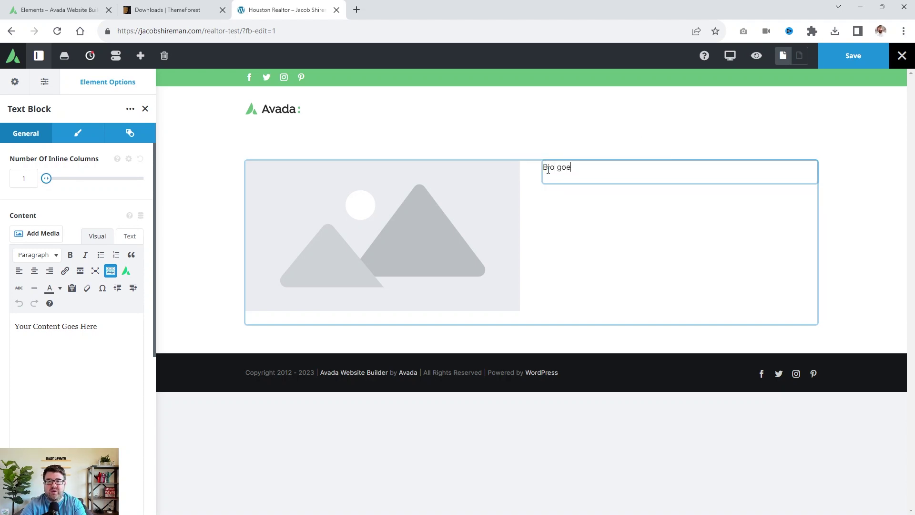
{"action": "type", "text": "s here."}
{"action": "left_click", "coordinate": [587, 347]}
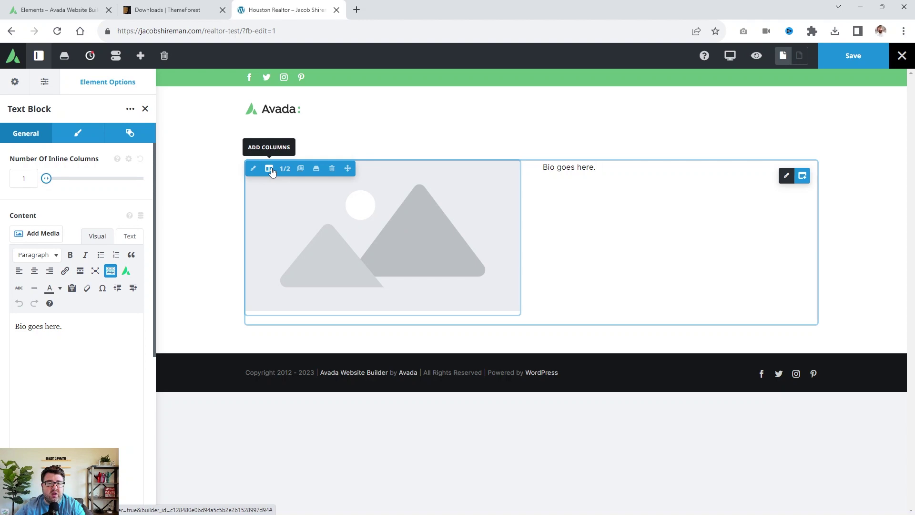
Add a 1/1 column and move it above the image and bio row.
{"action": "left_click", "coordinate": [270, 169]}
{"action": "left_click", "coordinate": [122, 173]}
{"action": "left_click_drag", "start_coordinate": [628, 345], "coordinate": [247, 196]}
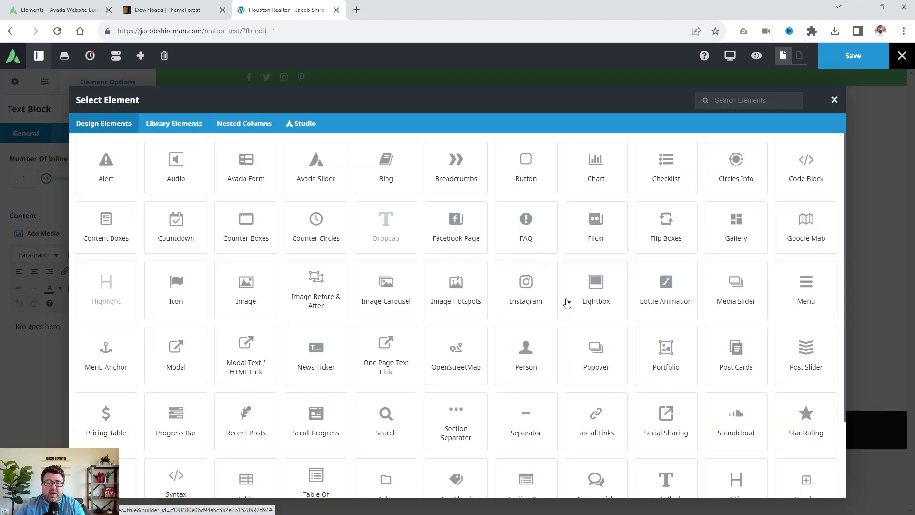
Add a Title element with the realtor's name as its text and center it.
{"action": "scroll", "coordinate": [593, 333], "scroll_direction": "down", "scroll_amount": 2}
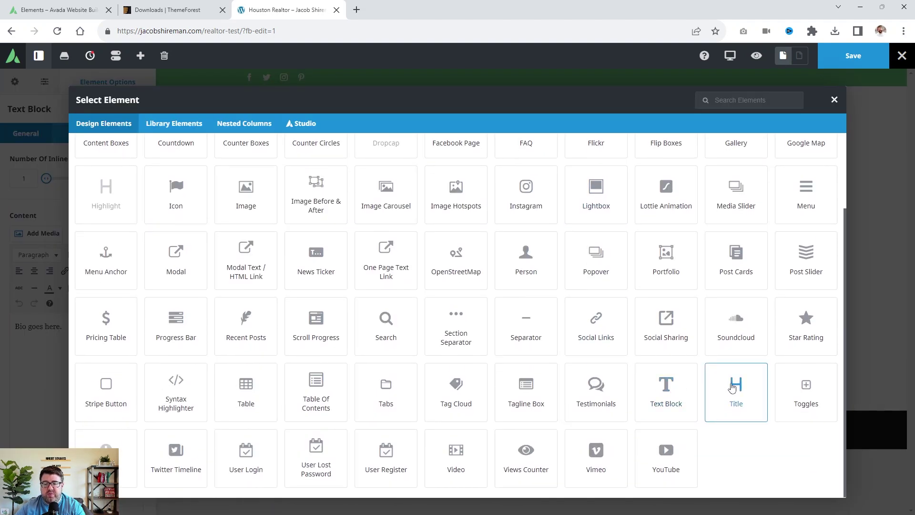
{"action": "left_click", "coordinate": [732, 388]}
{"action": "left_click_drag", "start_coordinate": [711, 188], "coordinate": [242, 163]}
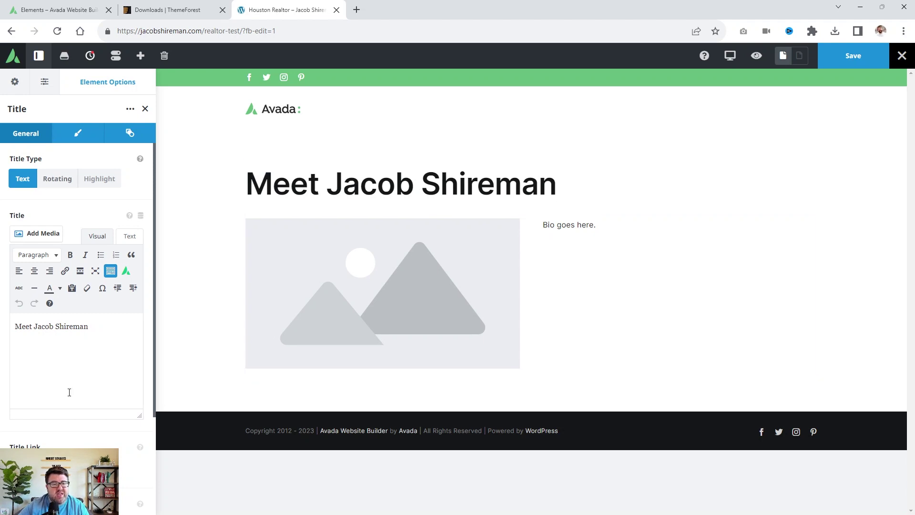
{"action": "left_click", "coordinate": [78, 133]}
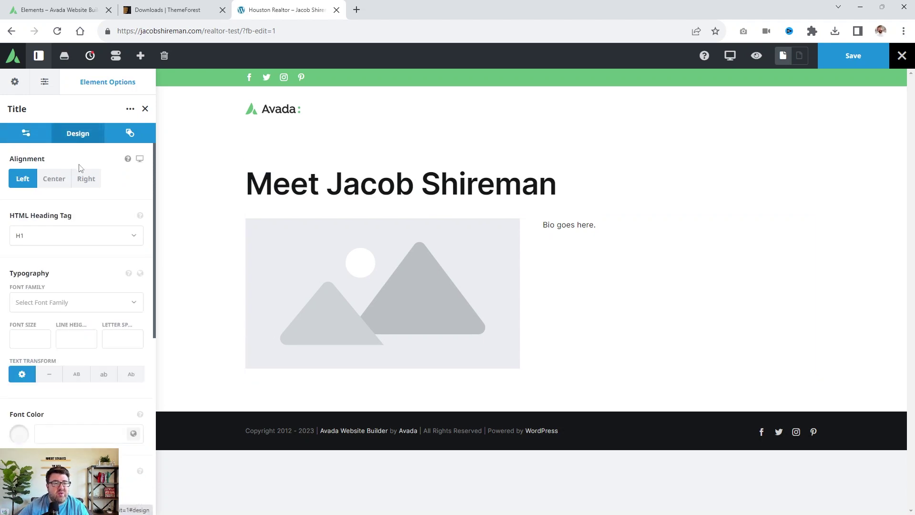
{"action": "left_click", "coordinate": [54, 180]}
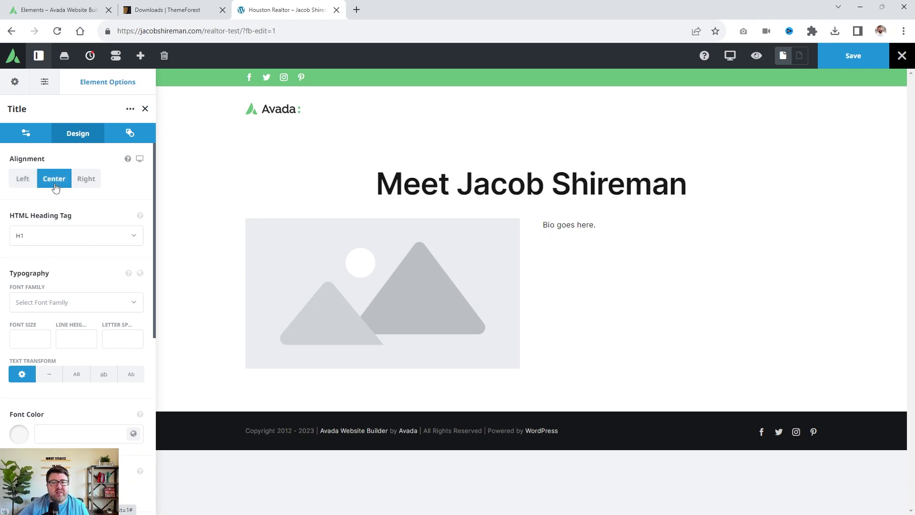
{"action": "left_click", "coordinate": [49, 235]}
Make the title an H2 at 72px, uppercase, in white global Color 1.
{"action": "left_click", "coordinate": [46, 269]}
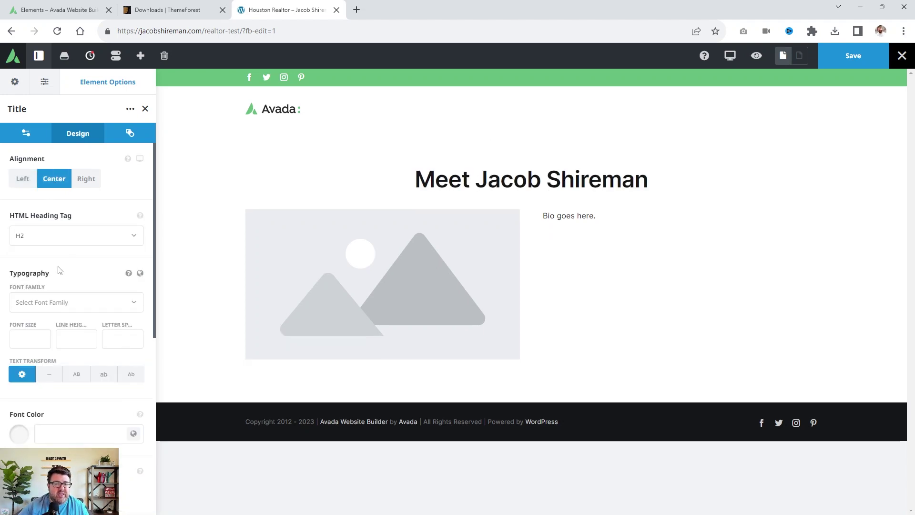
{"action": "left_click", "coordinate": [33, 343]}
{"action": "type", "text": "46"}
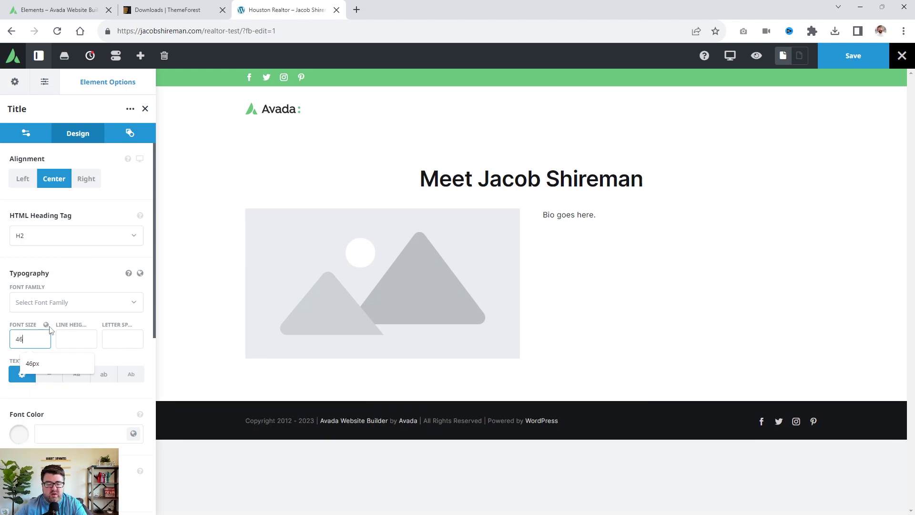
{"action": "key", "text": "Down"}
{"action": "key", "text": "Return"}
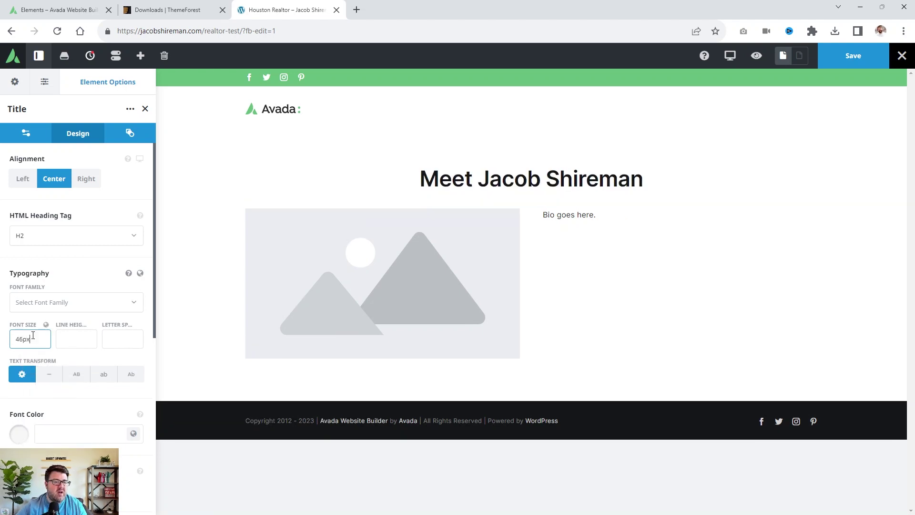
{"action": "type", "text": "72p"}
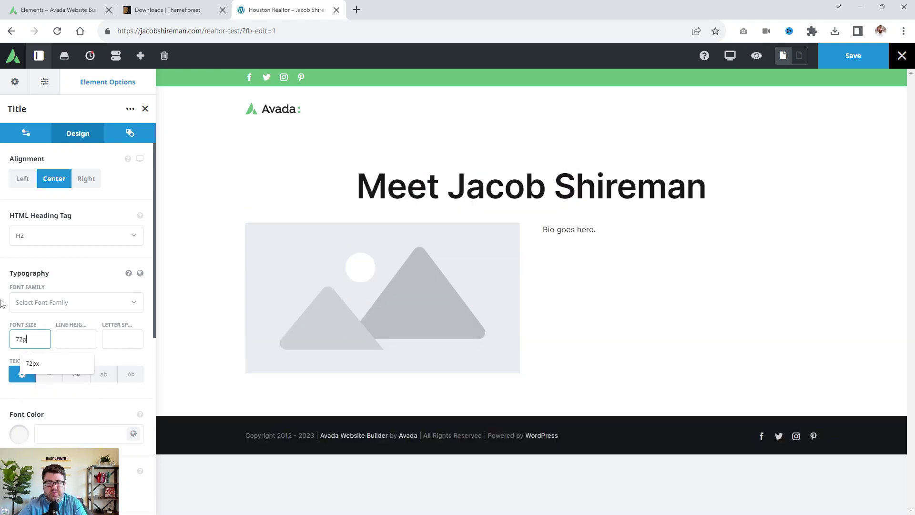
{"action": "type", "text": "x"}
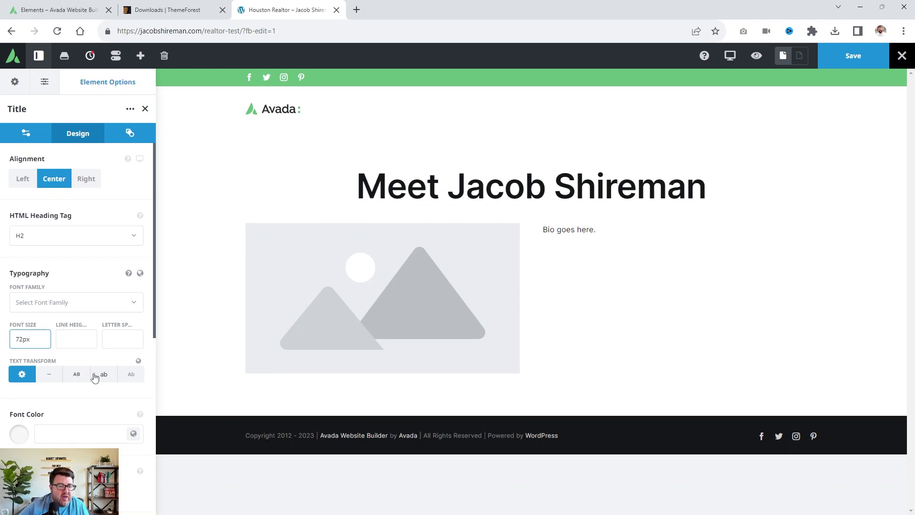
{"action": "left_click", "coordinate": [77, 374]}
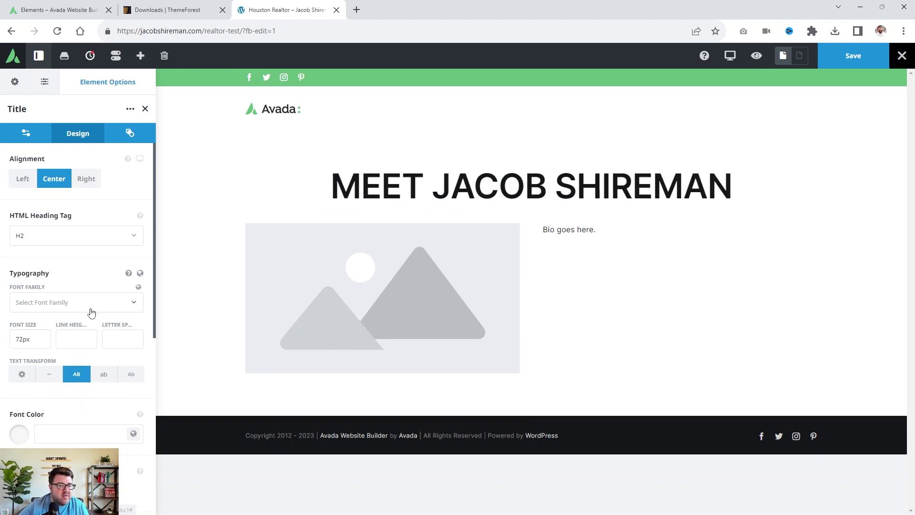
{"action": "scroll", "coordinate": [92, 312], "scroll_direction": "down", "scroll_amount": 2}
{"action": "left_click", "coordinate": [134, 328]}
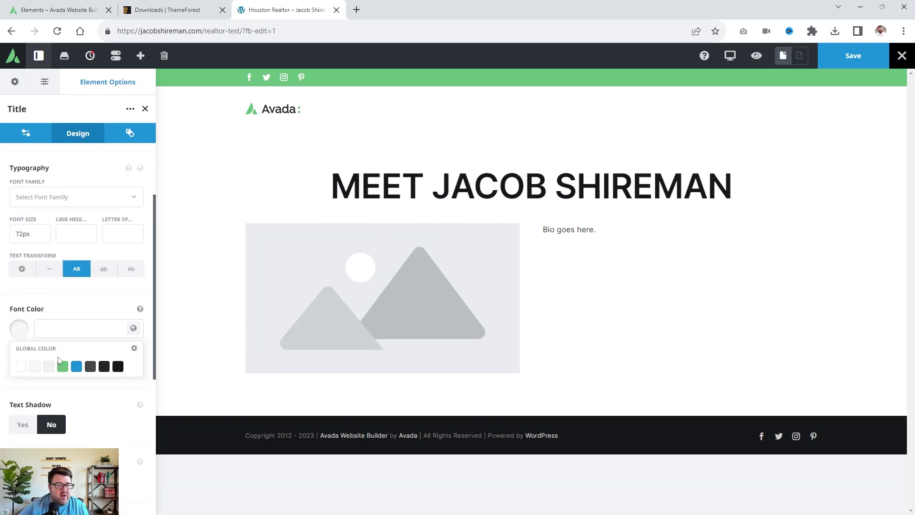
{"action": "left_click", "coordinate": [21, 367]}
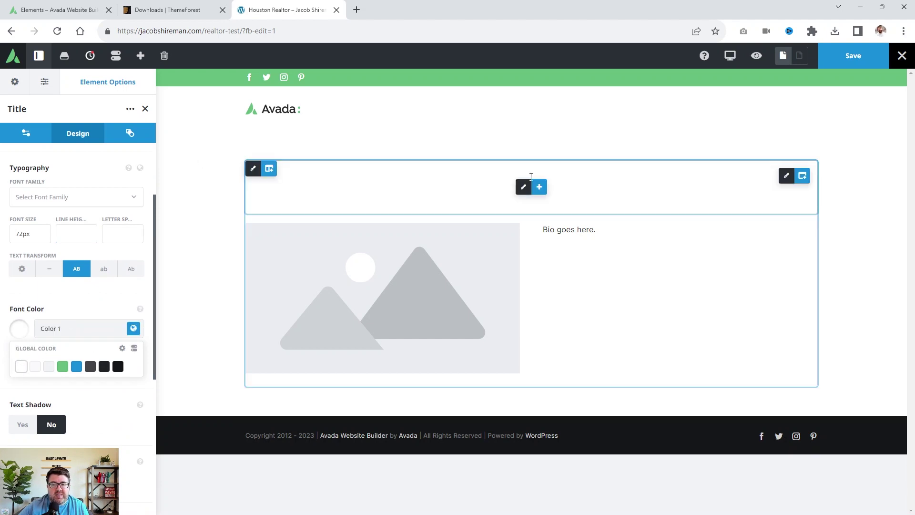
Try blue Color 5 as the container background, then delete the hex value to leave it transparent.
{"action": "left_click", "coordinate": [802, 176]}
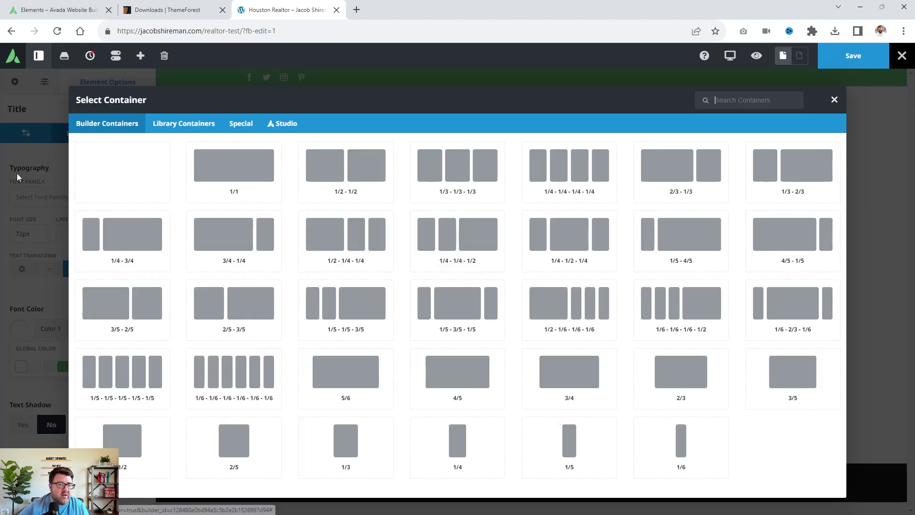
{"action": "left_click", "coordinate": [833, 101]}
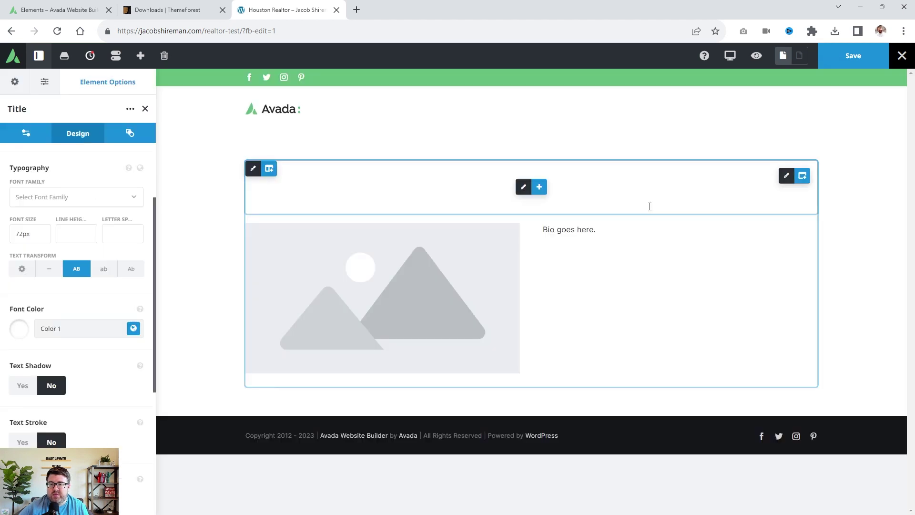
{"action": "left_click", "coordinate": [786, 175]}
{"action": "left_click", "coordinate": [95, 133]}
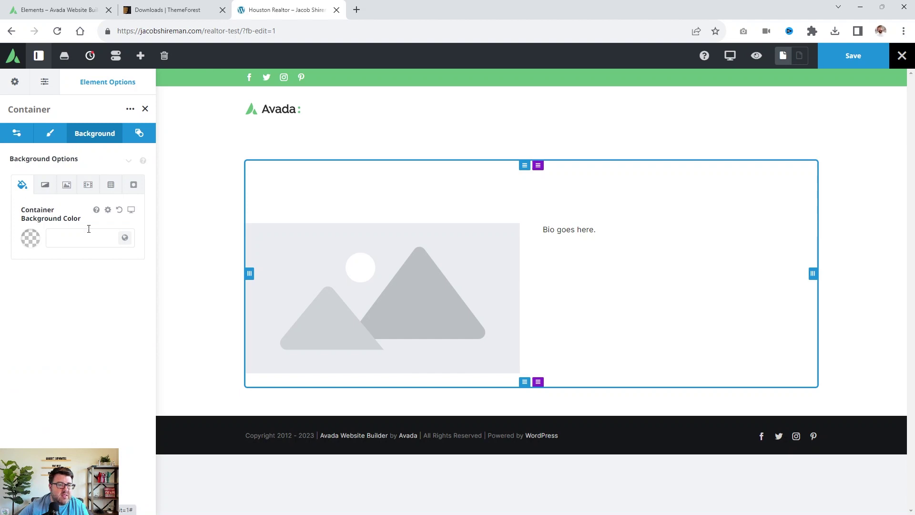
{"action": "left_click", "coordinate": [124, 237]}
{"action": "left_click", "coordinate": [87, 276]}
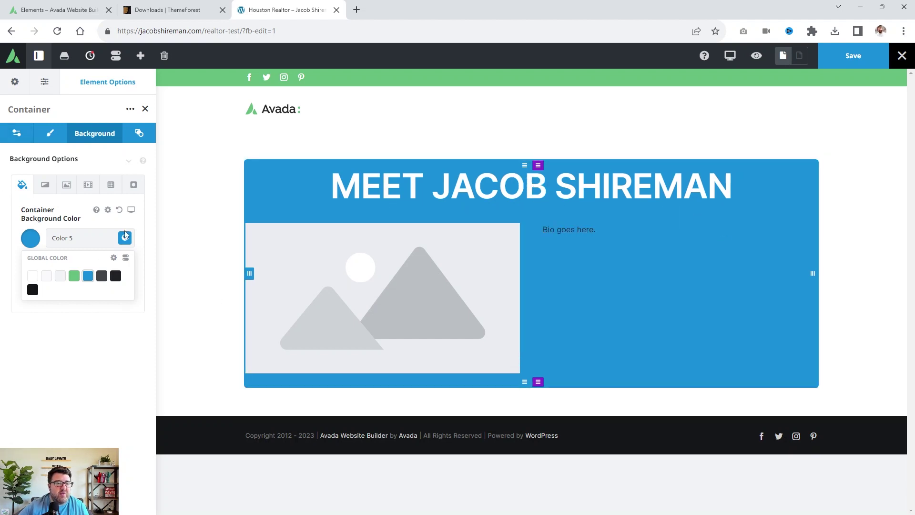
{"action": "left_click", "coordinate": [39, 241]}
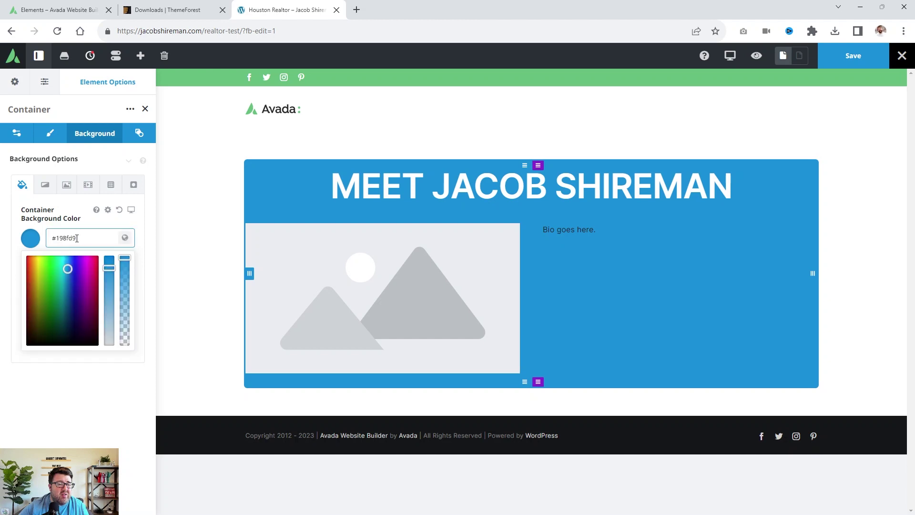
{"action": "key", "text": "BackSpace"}
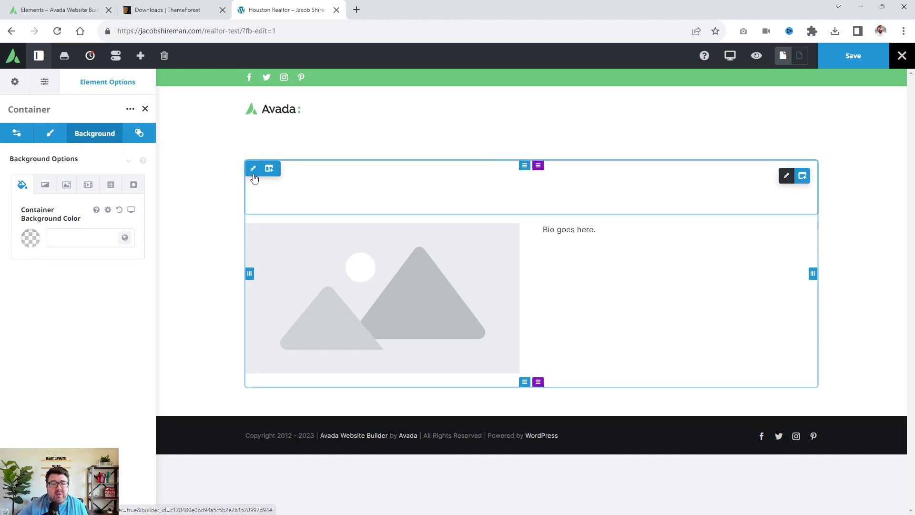
Give the title column a solid Color 5 blue background from the global palette.
{"action": "left_click", "coordinate": [252, 167]}
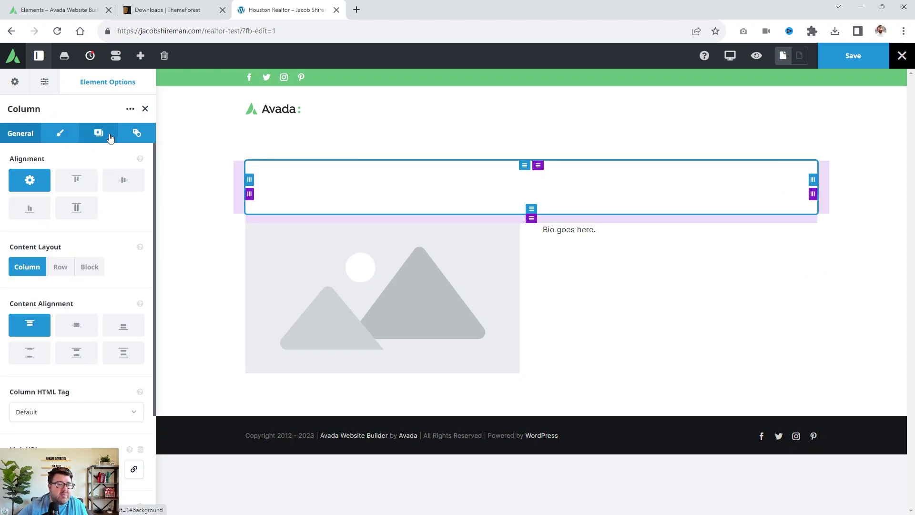
{"action": "left_click", "coordinate": [98, 133]}
{"action": "left_click", "coordinate": [77, 185]}
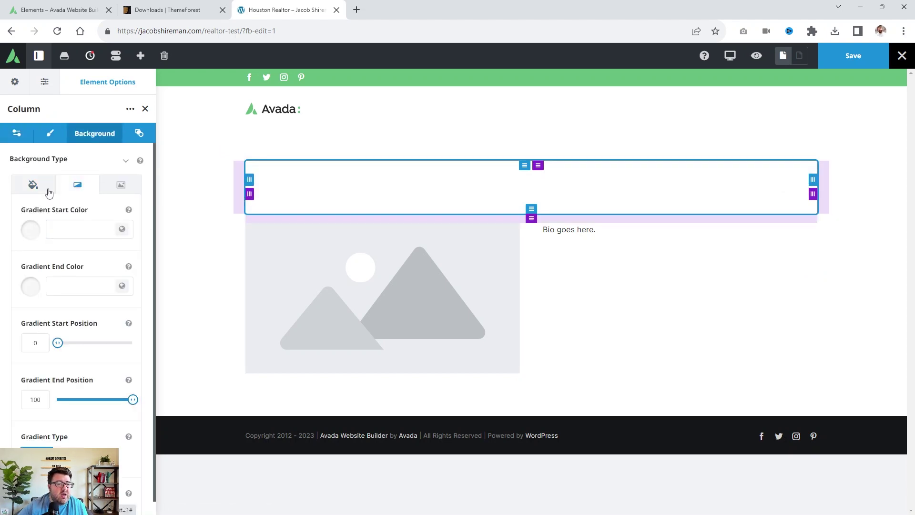
{"action": "left_click", "coordinate": [33, 184]}
{"action": "left_click", "coordinate": [124, 229]}
{"action": "left_click", "coordinate": [88, 268]}
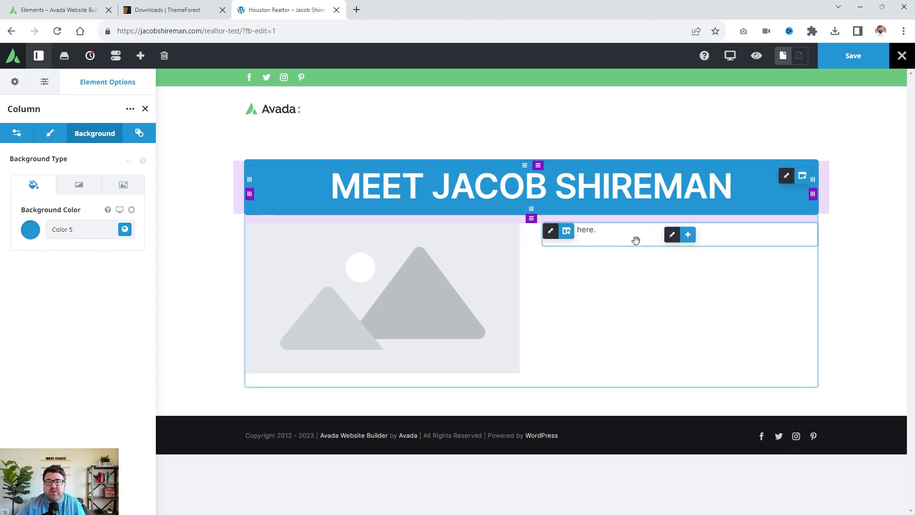
Insert a Button element below the bio text with the text 'Learn More'.
{"action": "left_click", "coordinate": [688, 234]}
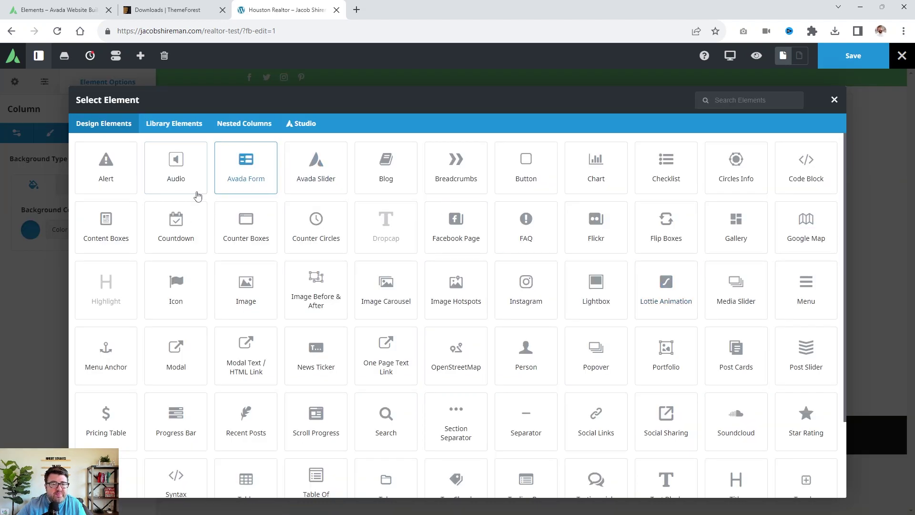
{"action": "left_click", "coordinate": [526, 170]}
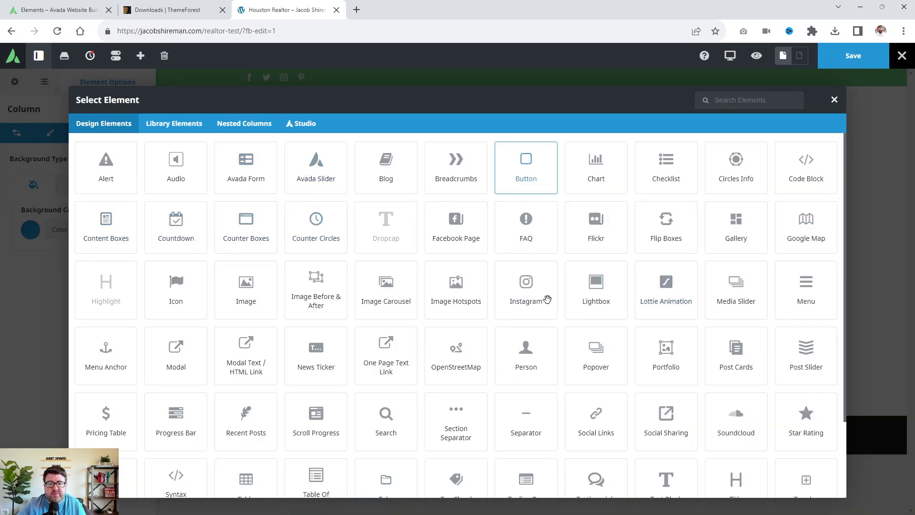
{"action": "left_click_drag", "start_coordinate": [602, 262], "coordinate": [578, 257]}
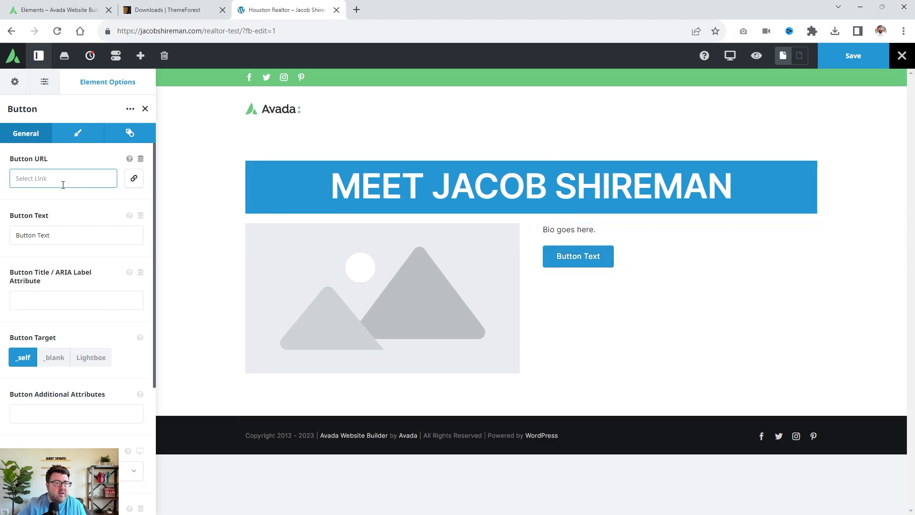
{"action": "type", "text": "Learn <"}
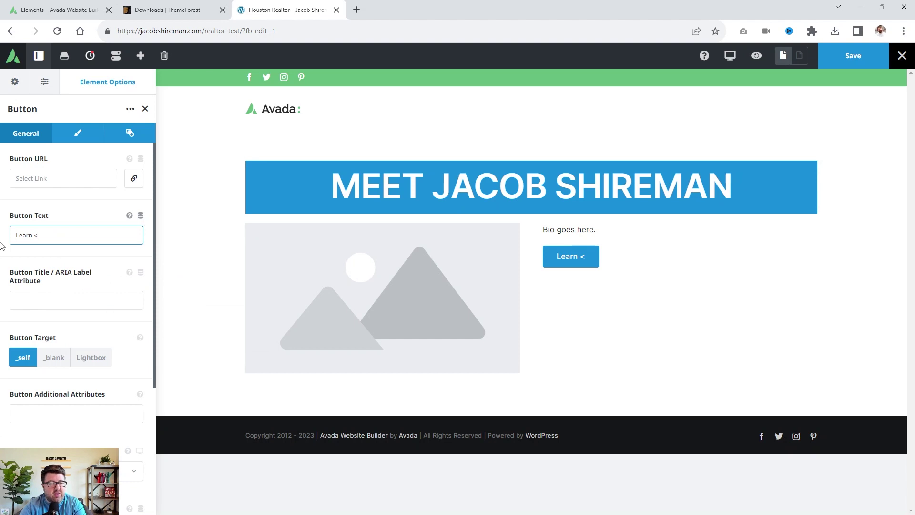
{"action": "key", "text": "BackSpace"}
{"action": "type", "text": "Morea"}
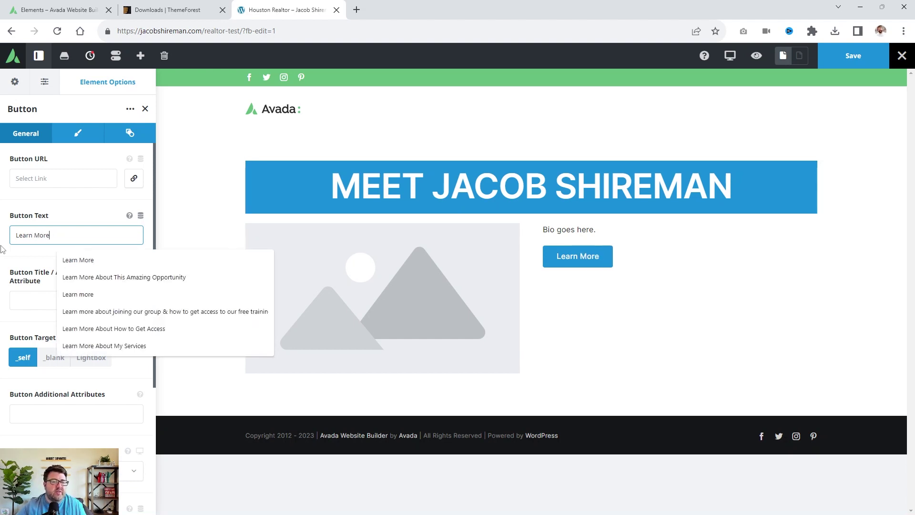
{"action": "left_click", "coordinate": [67, 178]}
Set the Learn More button's alignment to Center.
{"action": "scroll", "coordinate": [72, 381], "scroll_direction": "down", "scroll_amount": 3}
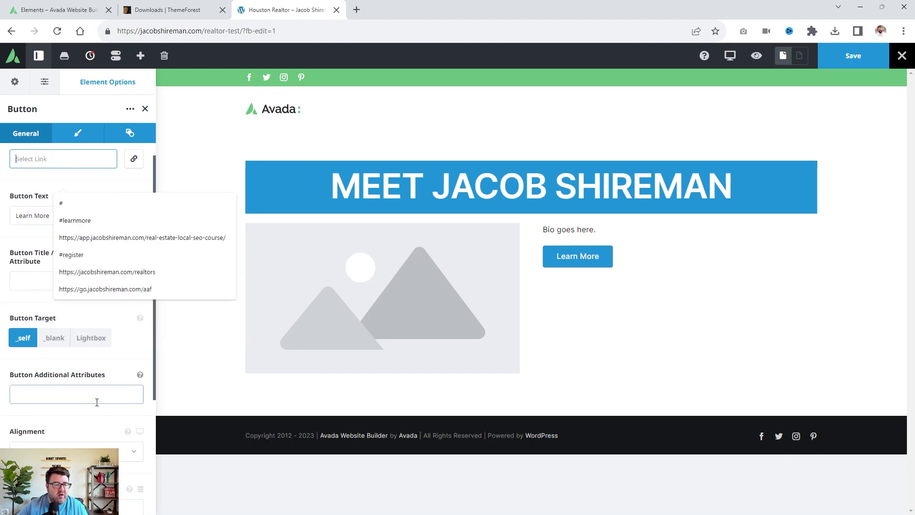
{"action": "left_click", "coordinate": [33, 320]}
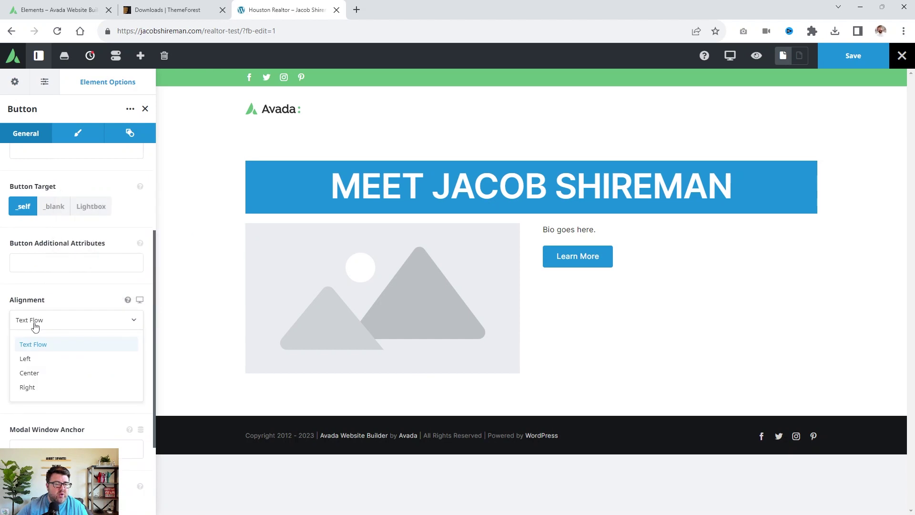
{"action": "left_click", "coordinate": [36, 374]}
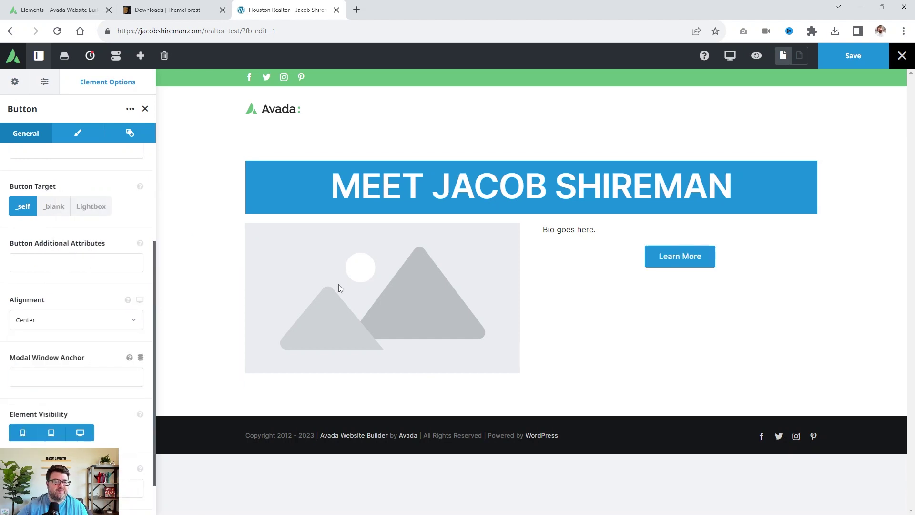
Save the homepage, load it without ?fb-edit=1, and switch to the Avada Elements tab.
{"action": "left_click", "coordinate": [821, 62]}
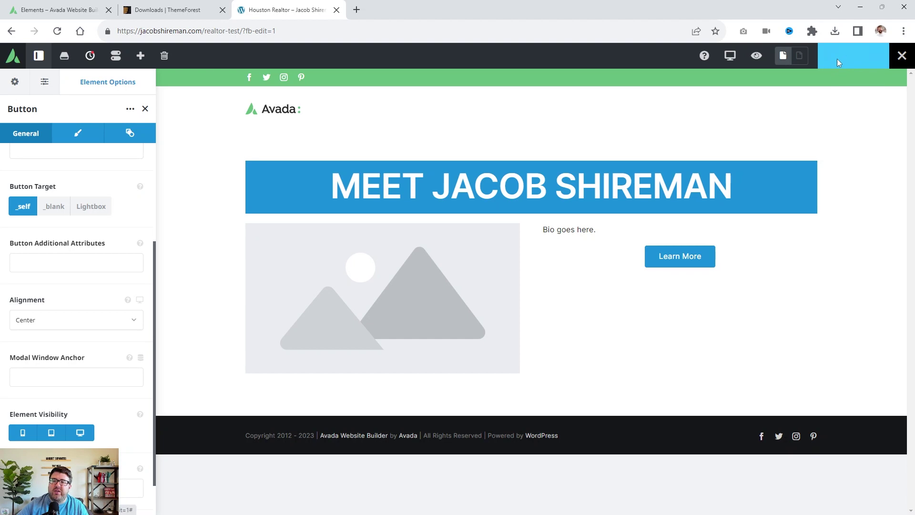
{"action": "left_click_drag", "start_coordinate": [246, 31], "coordinate": [318, 32]}
{"action": "key", "text": "BackSpace"}
{"action": "key", "text": "BackSpace"}
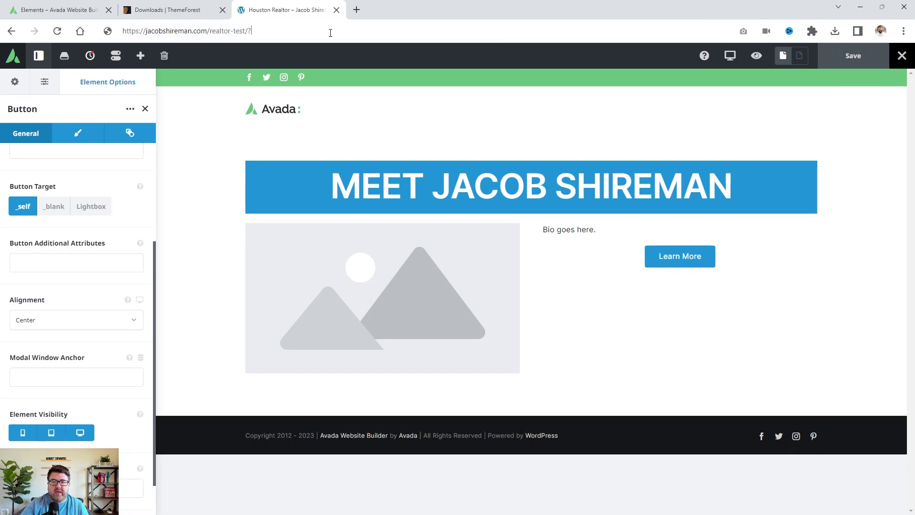
{"action": "key", "text": "Return"}
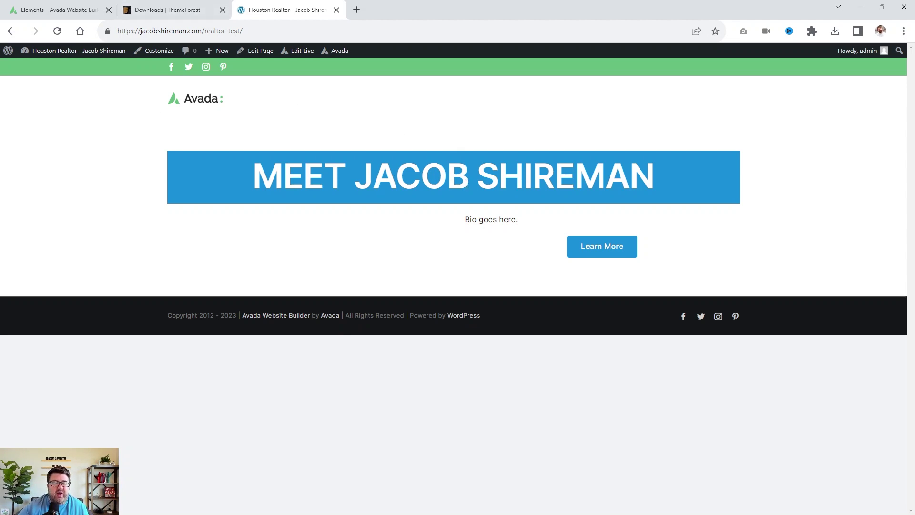
{"action": "left_click", "coordinate": [210, 9]}
{"action": "left_click", "coordinate": [86, 9]}
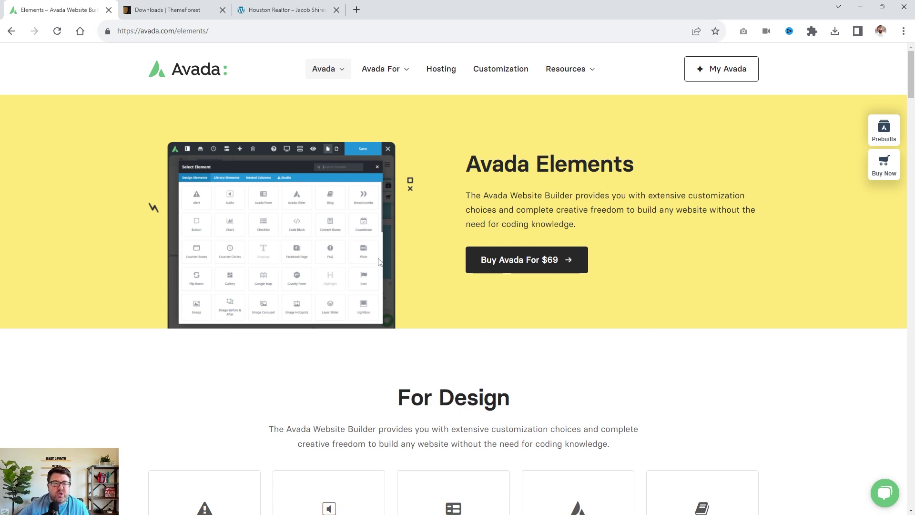
Browse the Avada Prebuilts gallery, then return to the published realtor homepage tab.
{"action": "scroll", "coordinate": [385, 238], "scroll_direction": "down", "scroll_amount": 3}
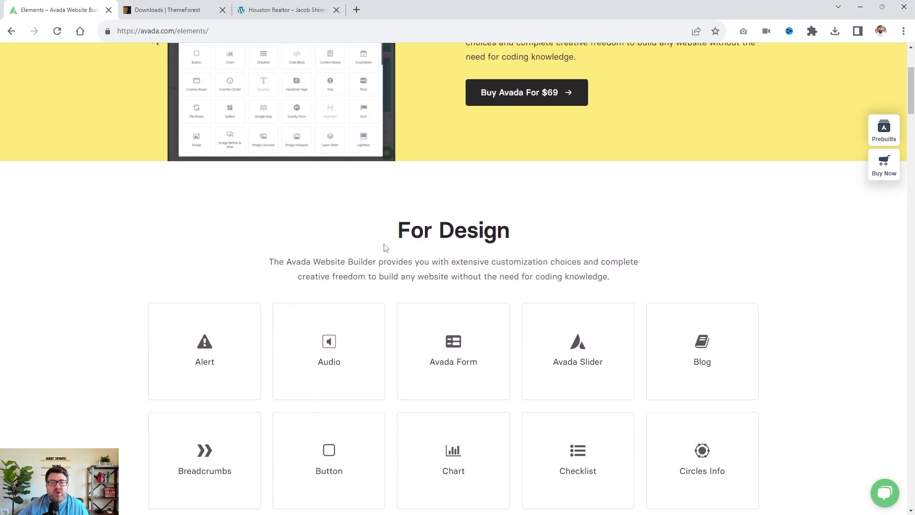
{"action": "scroll", "coordinate": [384, 245], "scroll_direction": "up", "scroll_amount": 3}
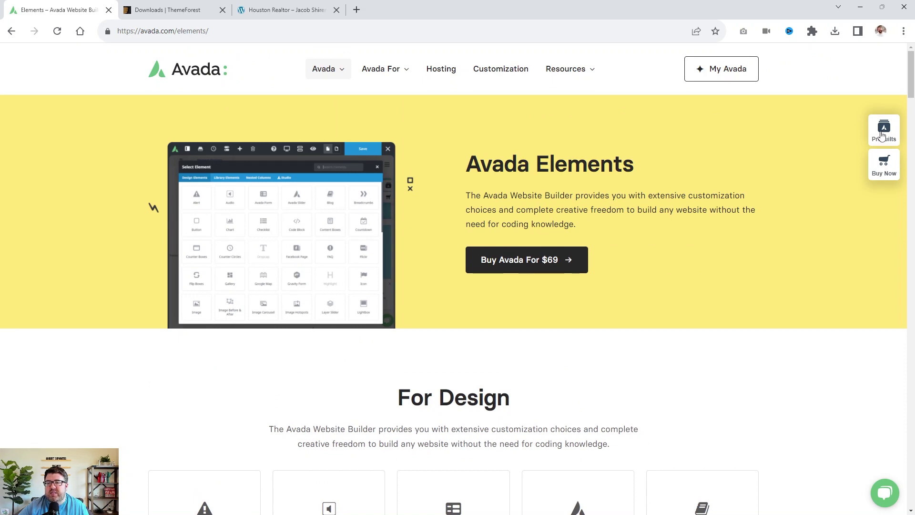
{"action": "left_click", "coordinate": [881, 136]}
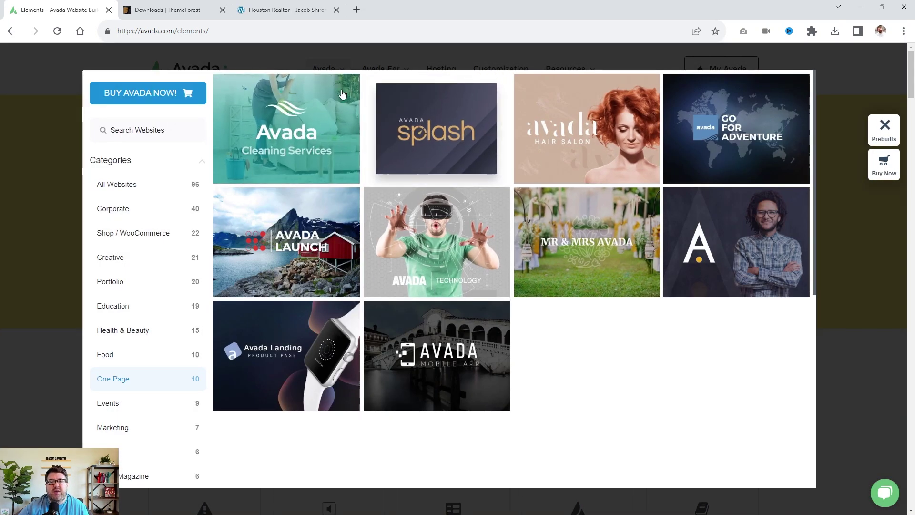
{"action": "left_click", "coordinate": [167, 10]}
{"action": "left_click", "coordinate": [272, 9]}
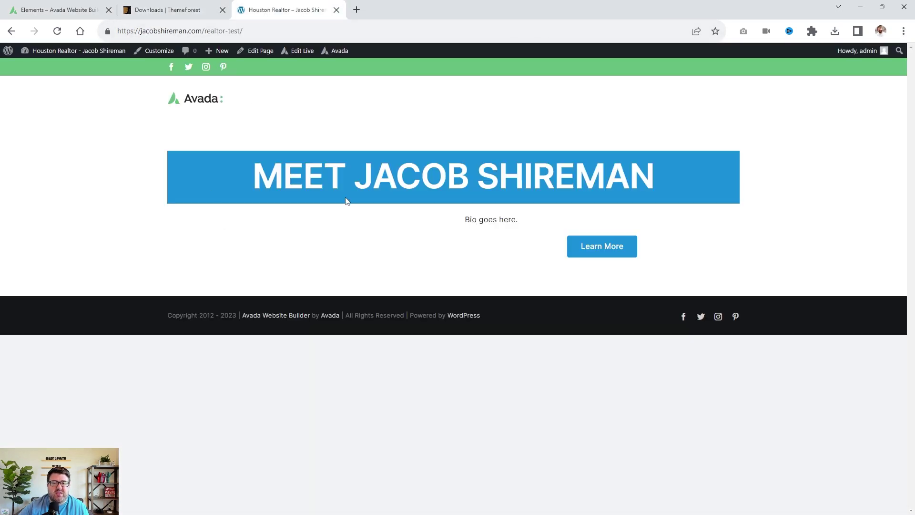